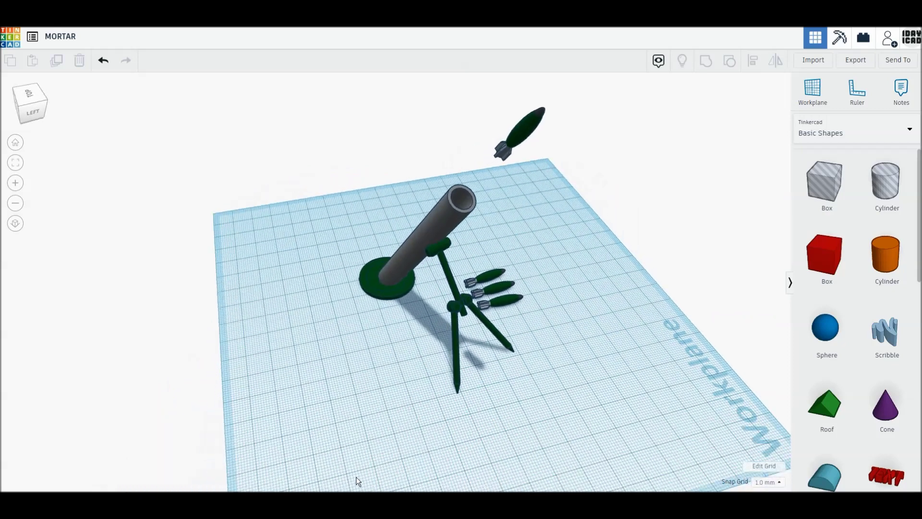
Orbit and pan around the finished mortar to inspect it from behind and front
mouse_move(391, 388)
middle_mouse_down()
mouse_move(347, 422)
mouse_move(274, 437)
middle_mouse_up()
mouse_move(66, 472)
right_mouse_down()
mouse_move(248, 466)
mouse_move(292, 434)
mouse_move(641, 422)
mouse_move(369, 459)
right_mouse_up()
middle_click_drag(160, 355, 182, 399)
mouse_move(32, 489)
right_mouse_down()
mouse_move(249, 488)
mouse_move(249, 416)
mouse_move(253, 466)
mouse_move(249, 436)
mouse_move(250, 452)
right_mouse_up()
scroll(249, 436, "up", 3)
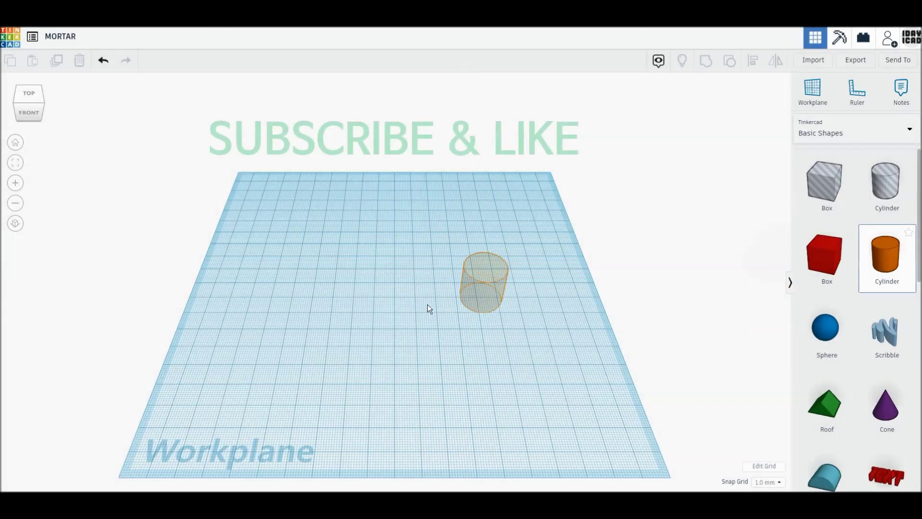
Place a 64-sided cylinder, 80 mm tall and 10 × 10 mm across
left_click(385, 306)
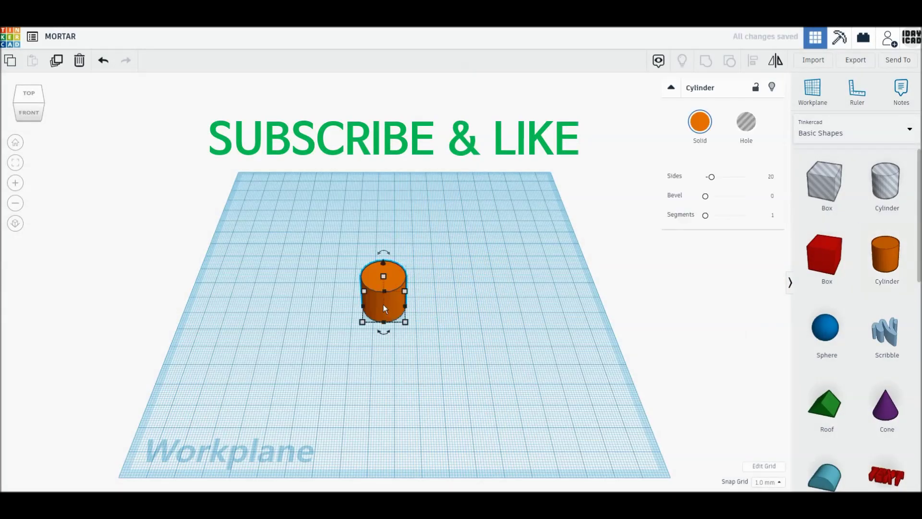
left_click_drag(711, 176, 787, 181)
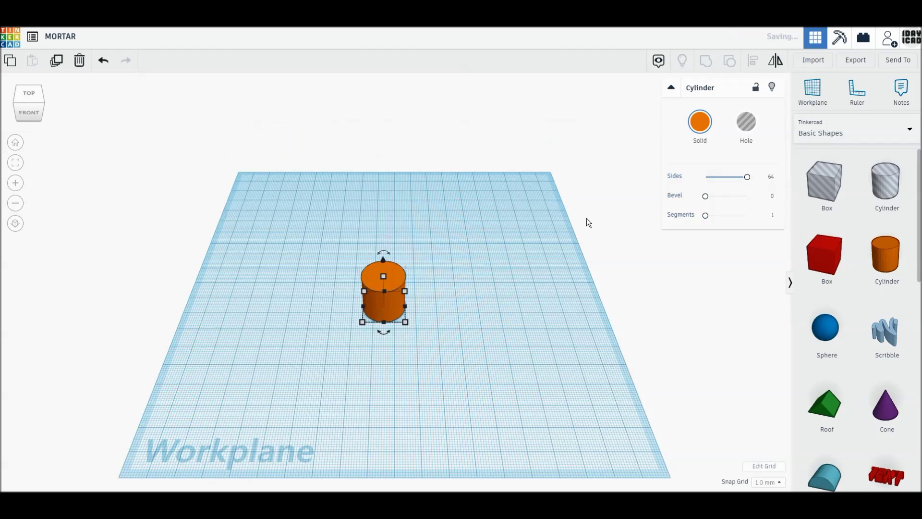
mouse_move(384, 275)
left_click(432, 291)
type("80")
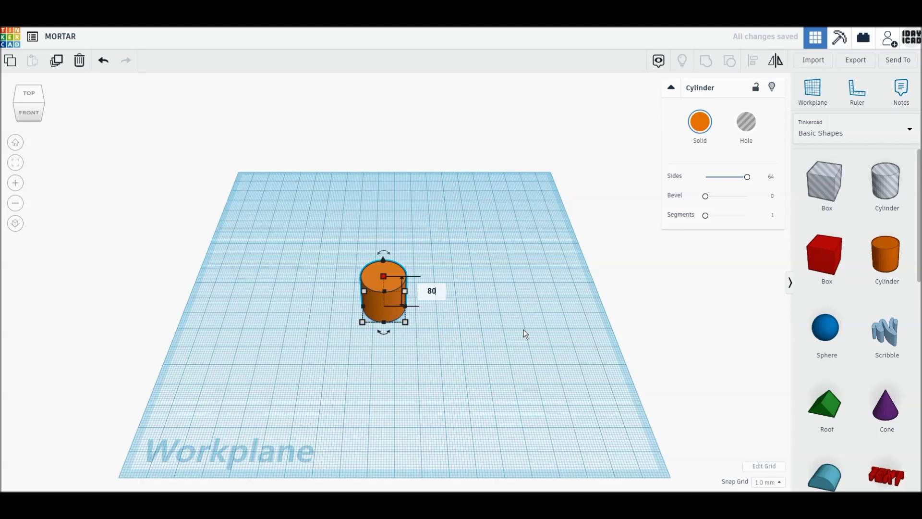
key("Return")
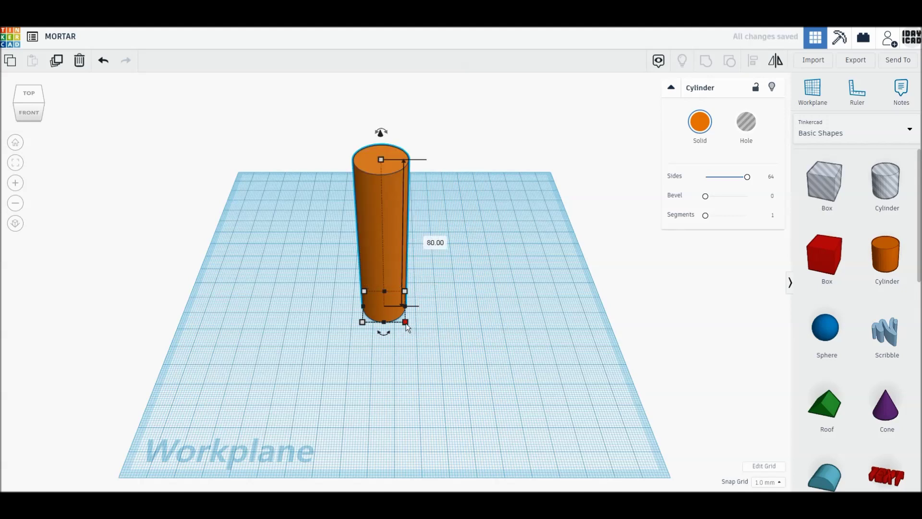
scroll(407, 327, "up", 2)
scroll(406, 308, "up", 1)
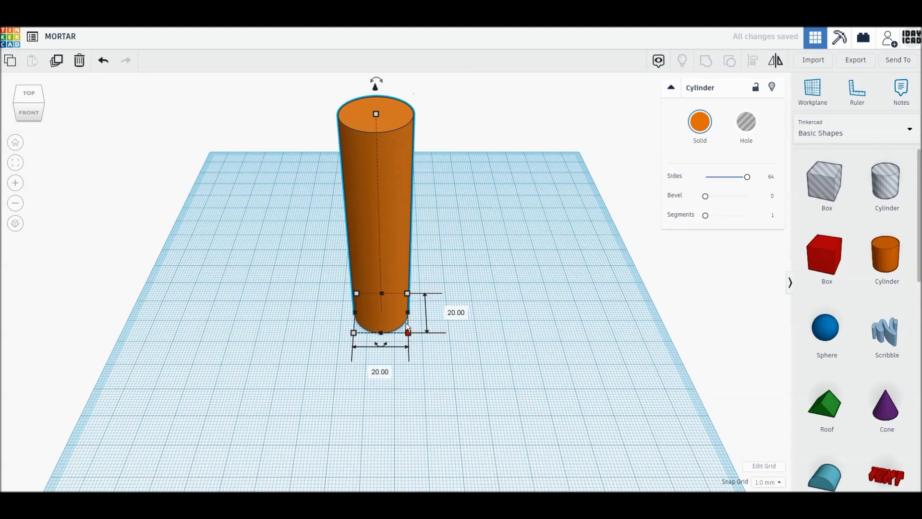
left_click_drag(411, 295, 416, 306)
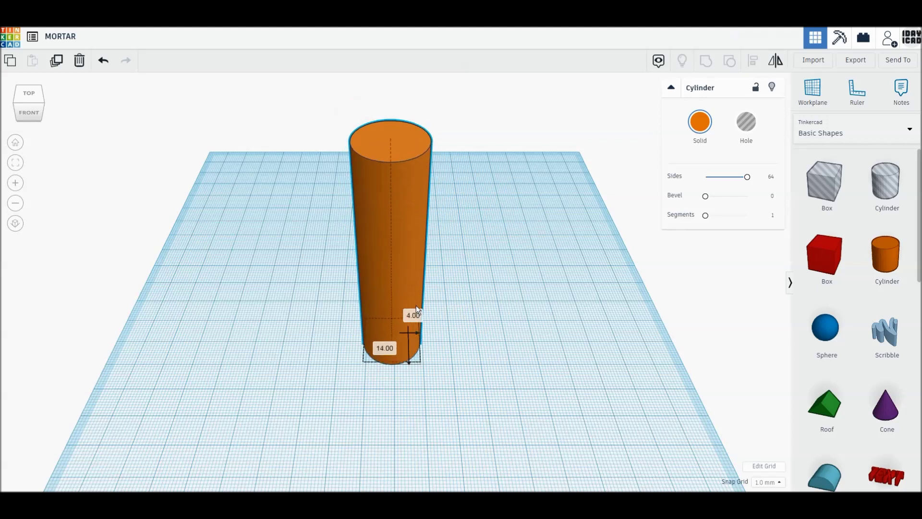
left_click_drag(423, 365, 398, 346)
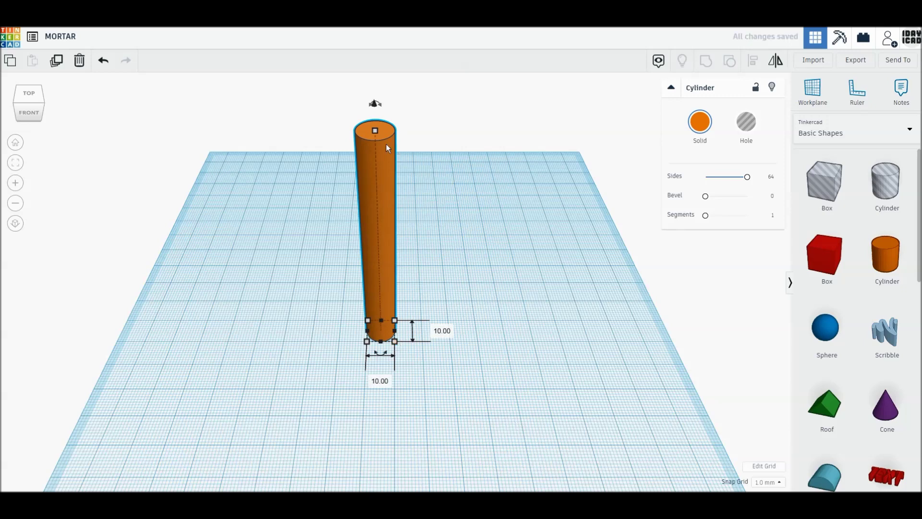
left_click(375, 130)
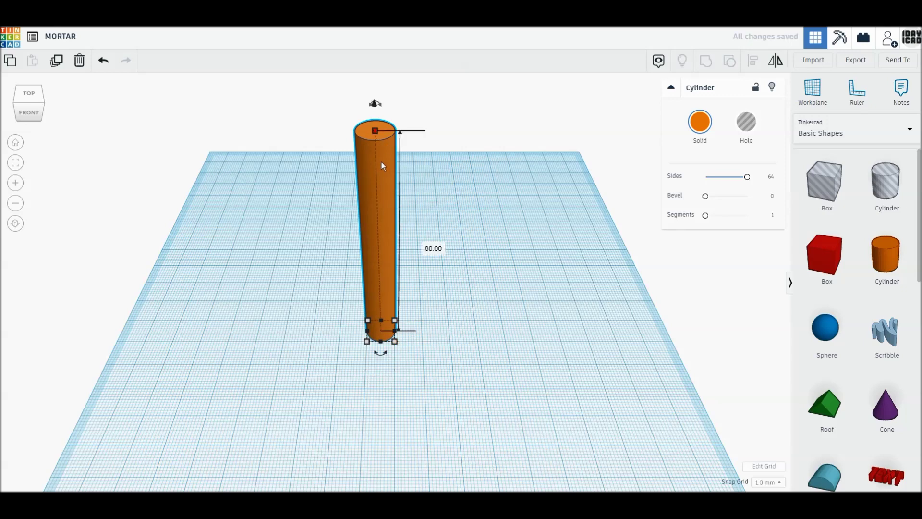
Duplicate it, raise the copy 1 mm, resize it to 8 × 8 and make it a hole
left_click(57, 60)
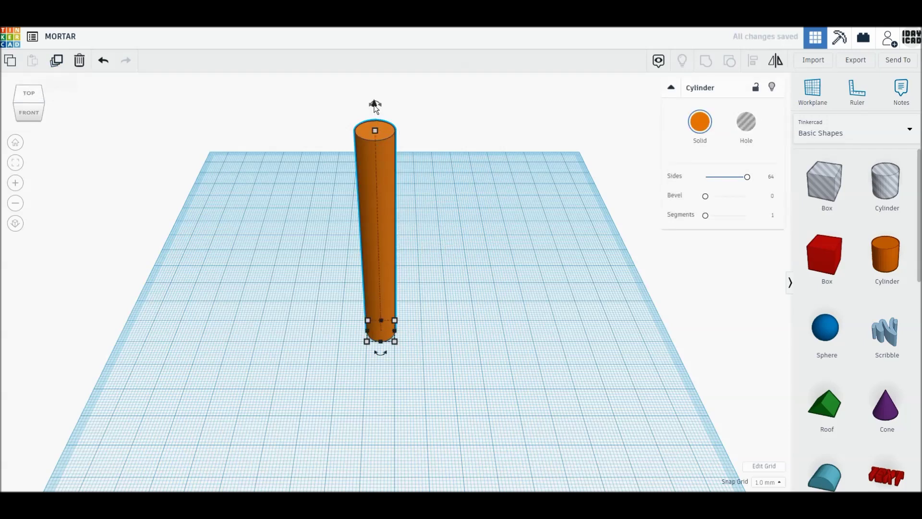
left_click_drag(375, 103, 375, 101)
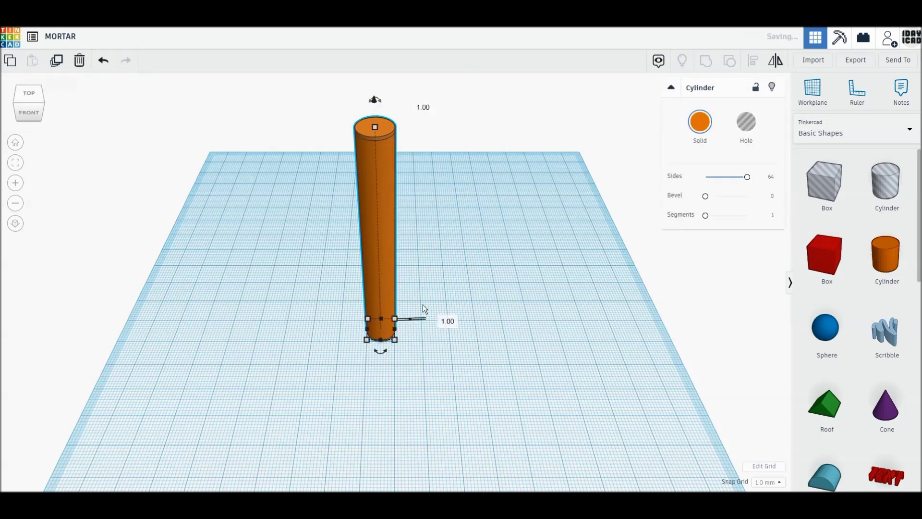
left_click_drag(395, 339, 390, 335)
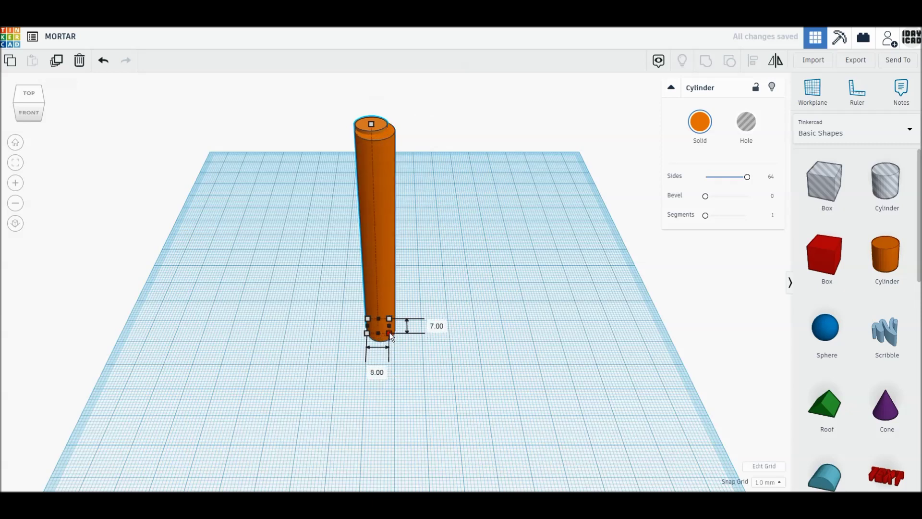
left_click_drag(390, 335, 392, 337)
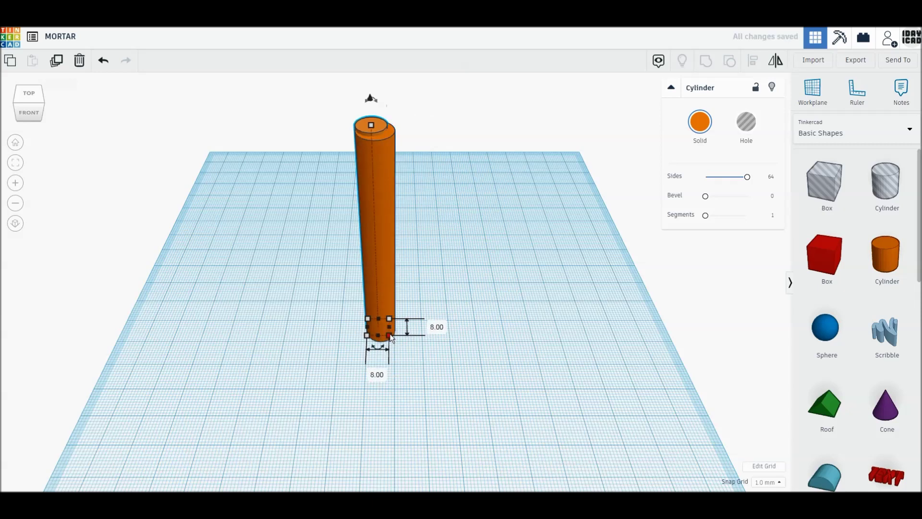
left_click(750, 130)
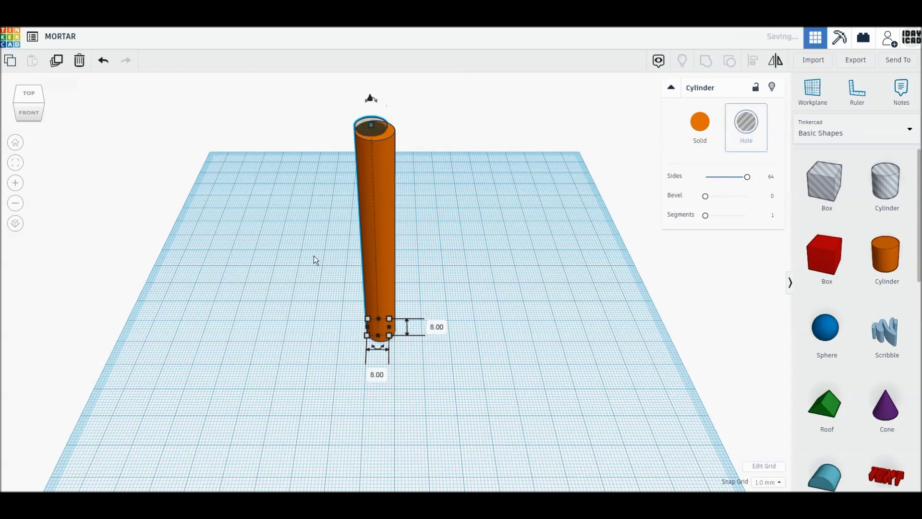
scroll(314, 256, "up", 2)
scroll(313, 259, "down", 3)
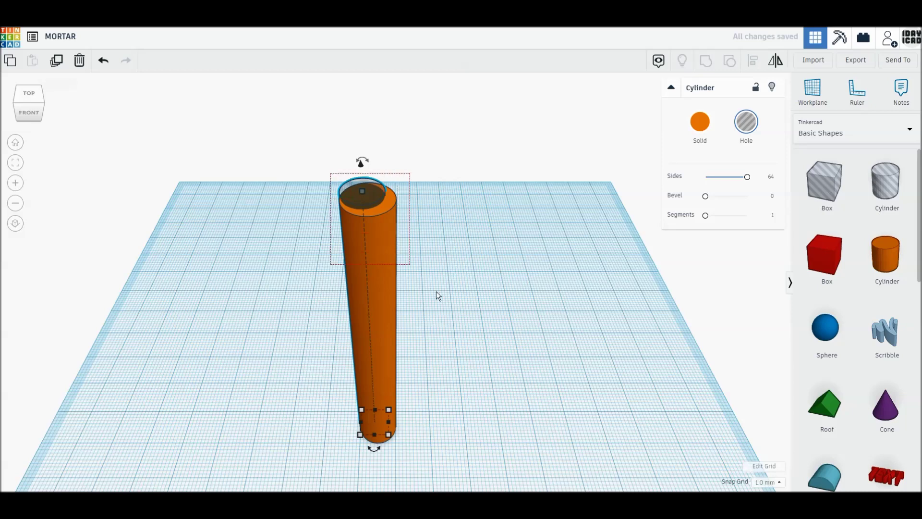
Centre the hole inside the outer cylinder on both axes and group them into a tube
key("ctrl+a")
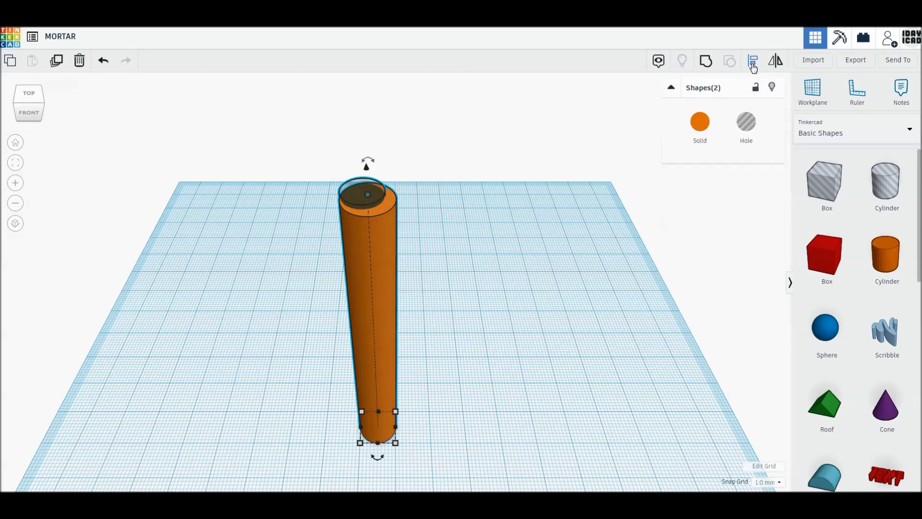
left_click(753, 68)
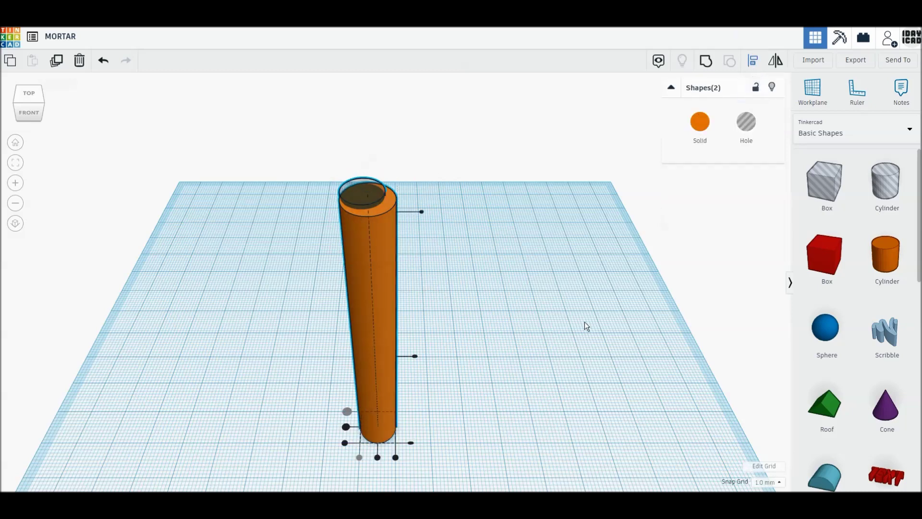
left_click(377, 458)
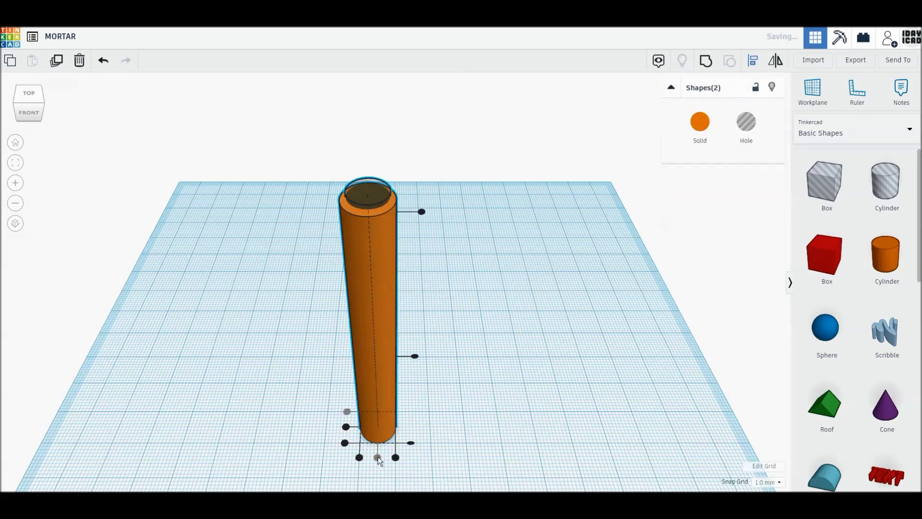
left_click(346, 427)
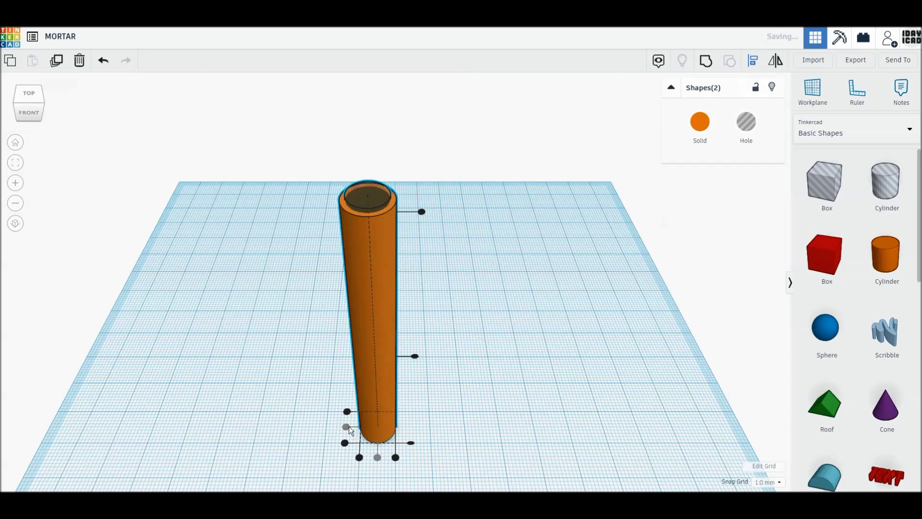
left_click(707, 67)
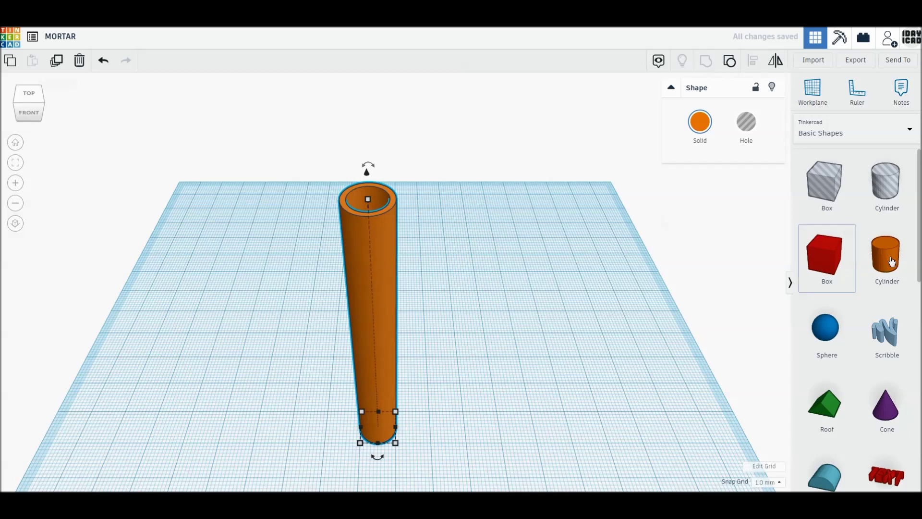
left_click_drag(882, 262, 524, 389)
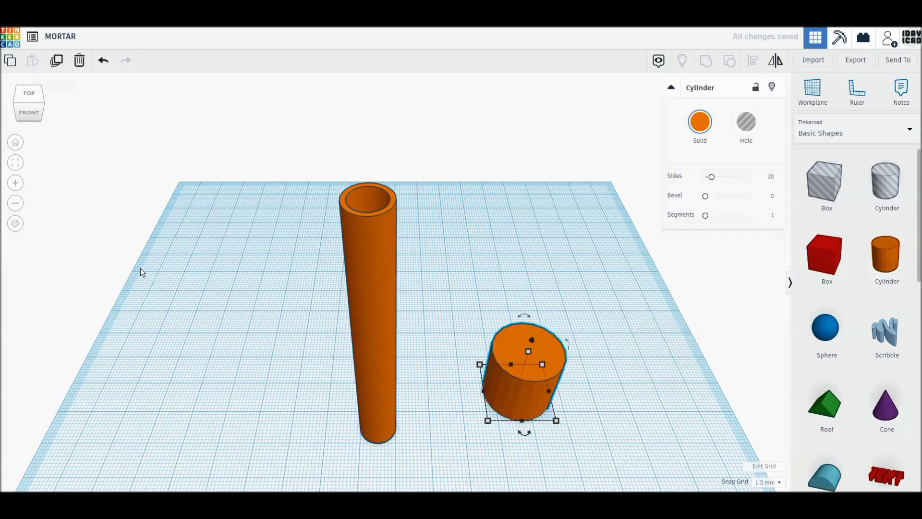
Shrink the new cylinder to 4 × 4, shorten it and move it beside the tube's base
left_click(17, 228)
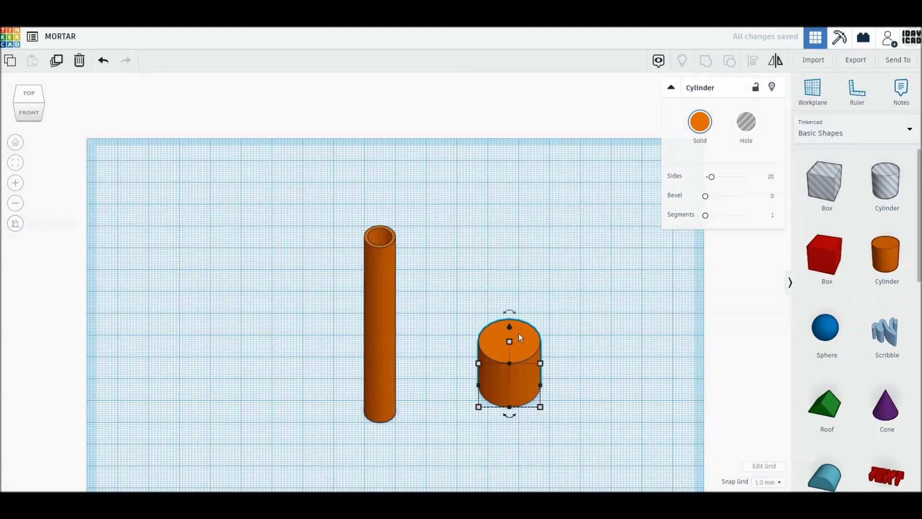
left_click_drag(537, 407, 494, 377)
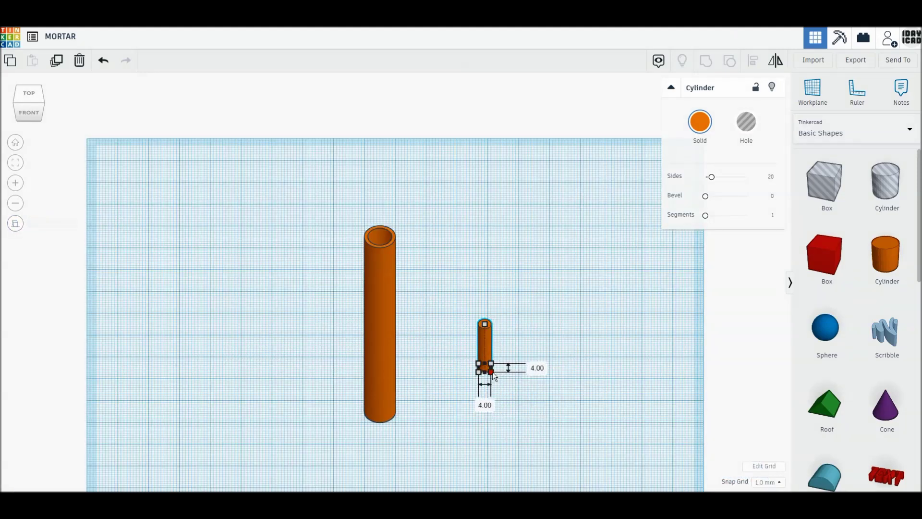
scroll(492, 377, "up", 5)
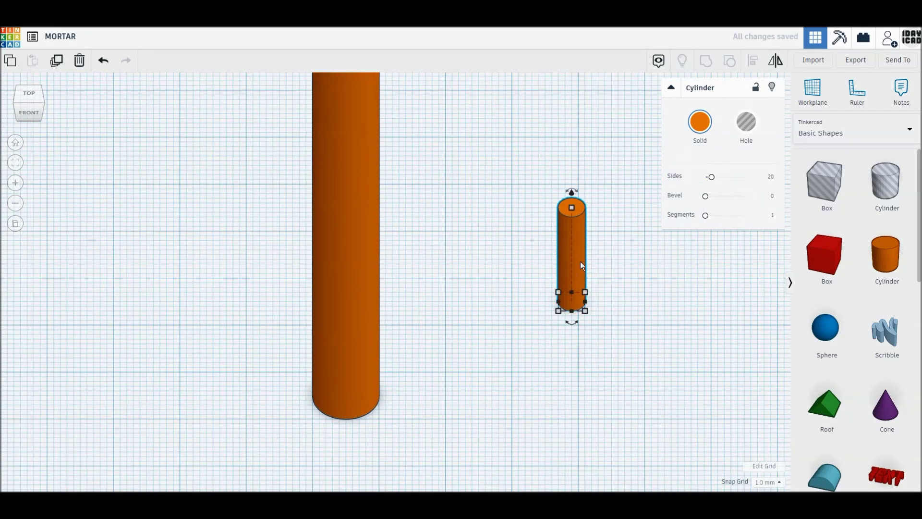
left_click_drag(580, 264, 421, 405)
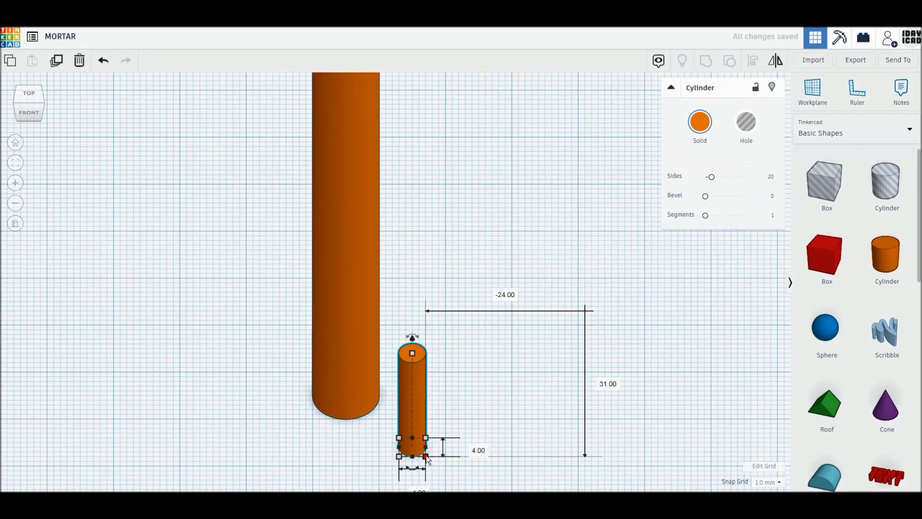
middle_click_drag(473, 432, 484, 383)
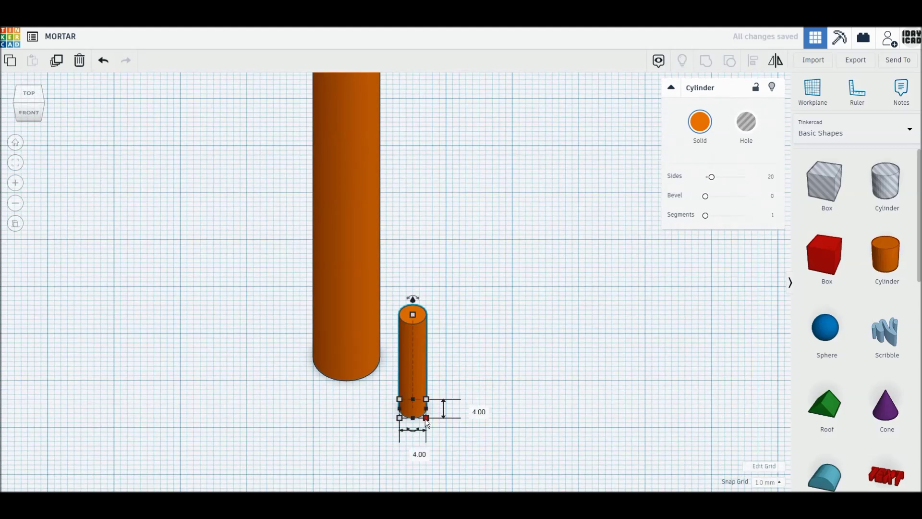
left_click_drag(414, 316, 416, 362)
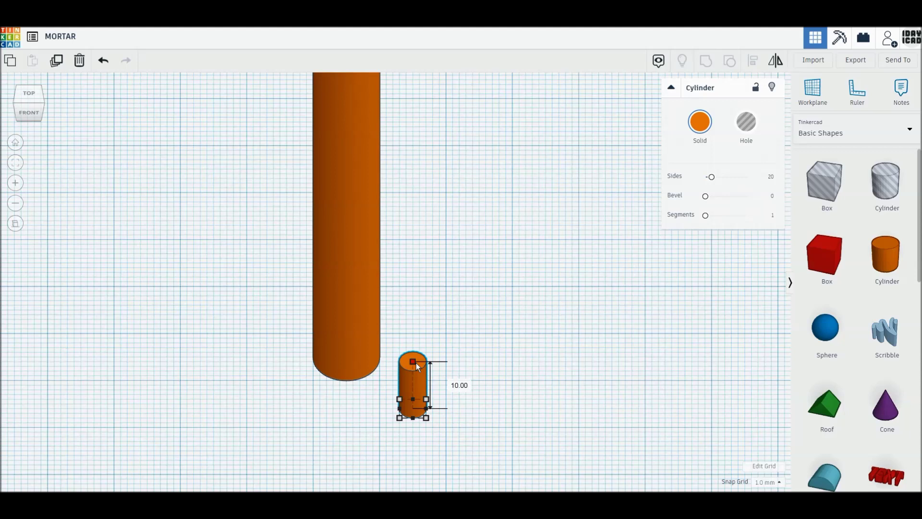
Tip the small cylinder 90° onto its side with 64 sides, full bevel and 1 mm elevation
left_click_drag(418, 344, 439, 377)
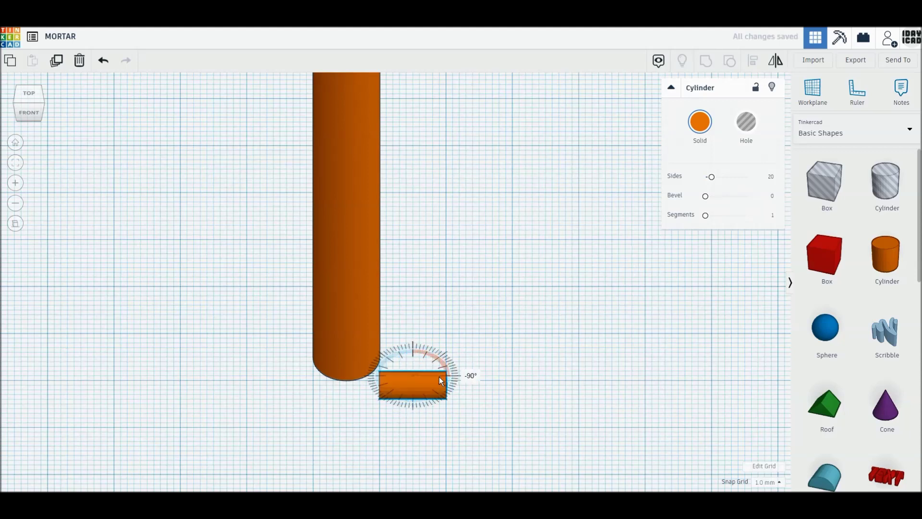
left_click_drag(712, 177, 773, 180)
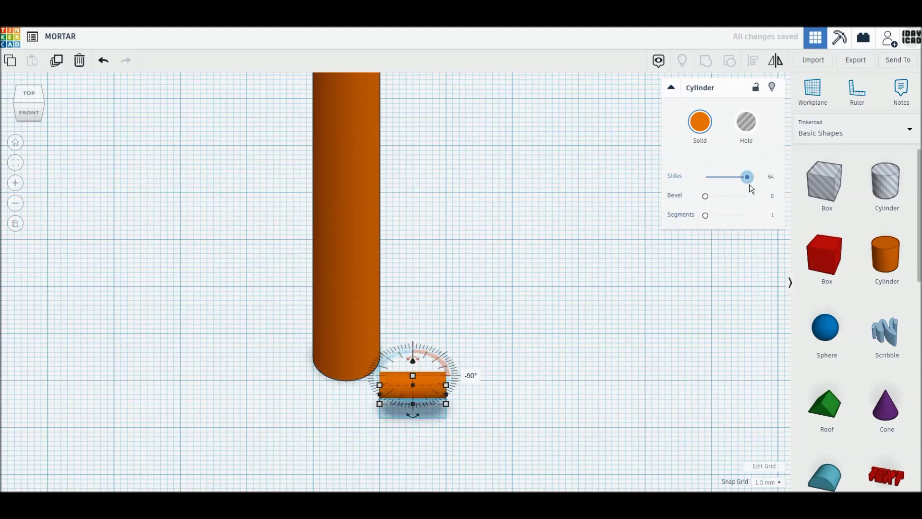
left_click_drag(705, 196, 789, 200)
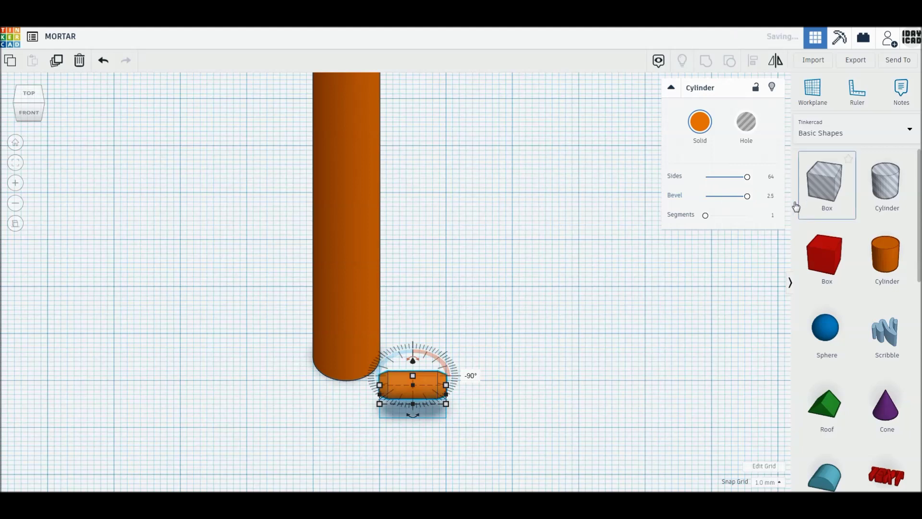
left_click_drag(413, 361, 414, 374)
left_click(34, 96)
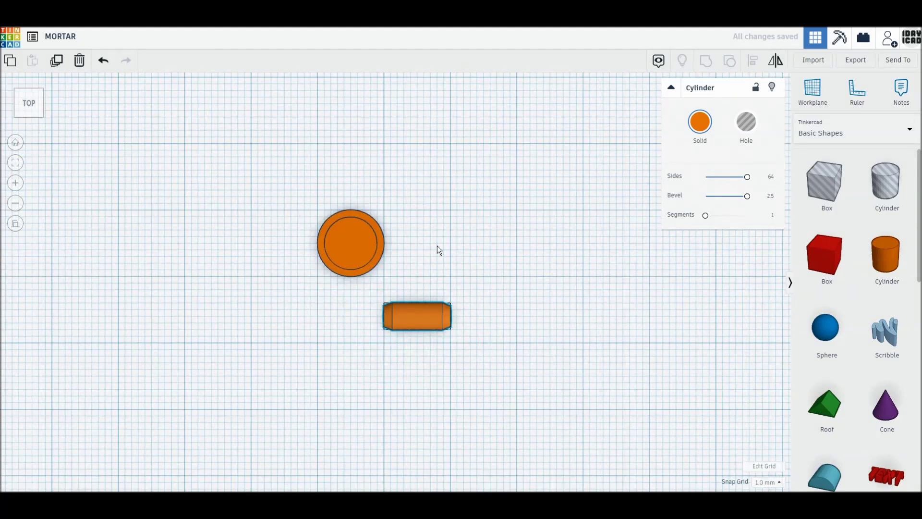
Add a tiny 2 × 2 mm, 64-sided cylinder and turn it horizontal in Left view
left_click_drag(433, 316, 368, 286)
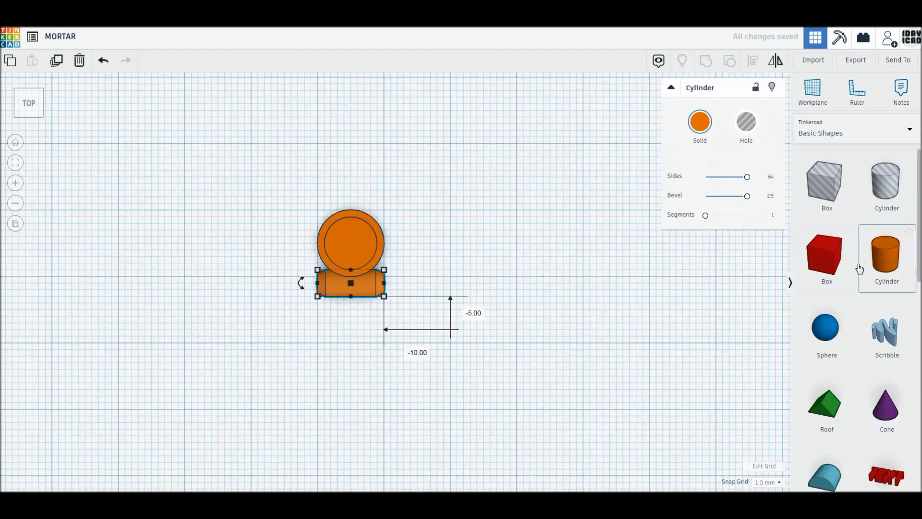
left_click_drag(888, 274, 497, 349)
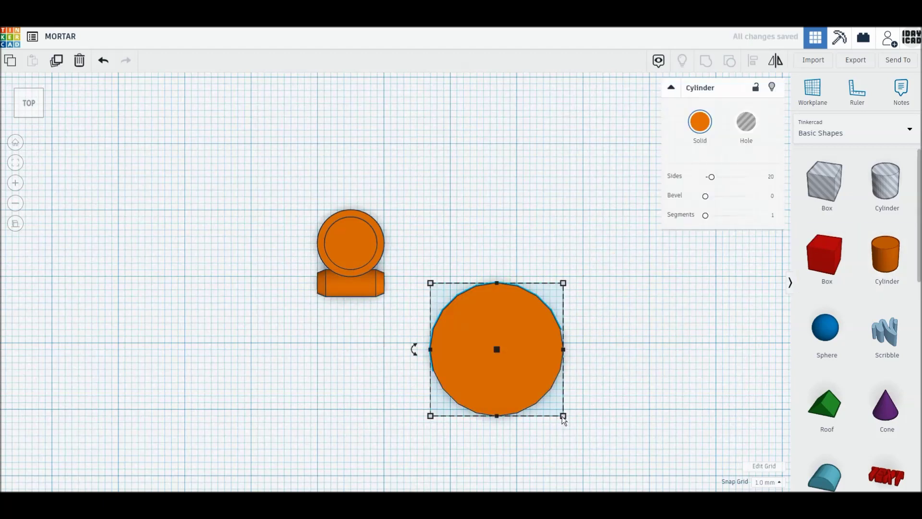
left_click_drag(563, 416, 443, 298)
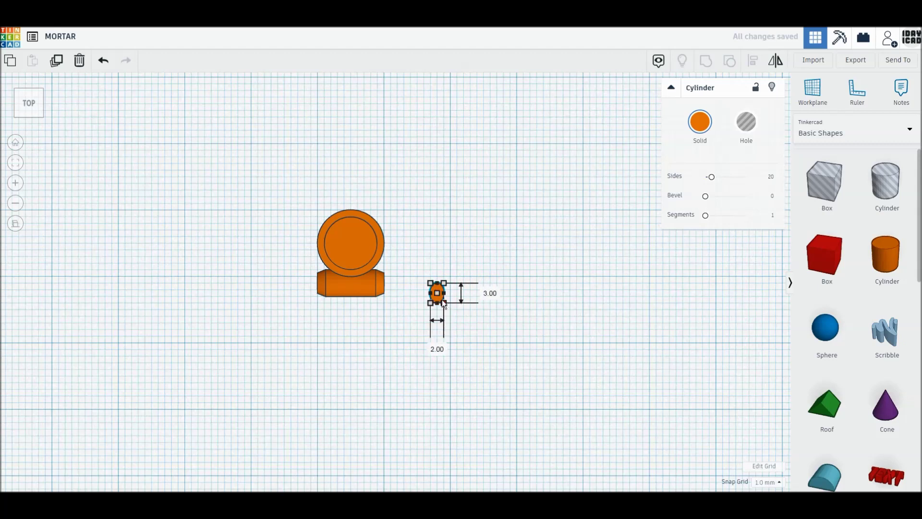
left_click(749, 176)
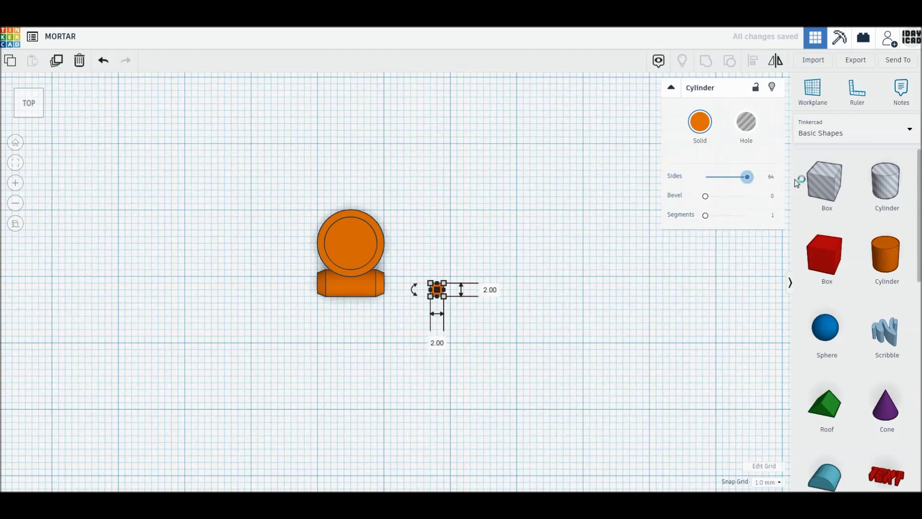
left_click(16, 104)
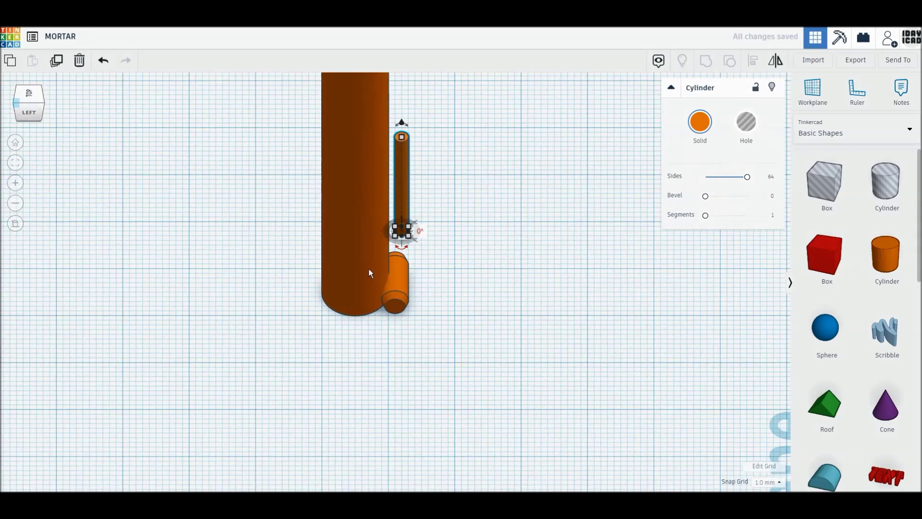
mouse_move(367, 191)
left_mouse_down()
mouse_move(401, 254)
mouse_move(389, 258)
mouse_move(457, 319)
left_mouse_up()
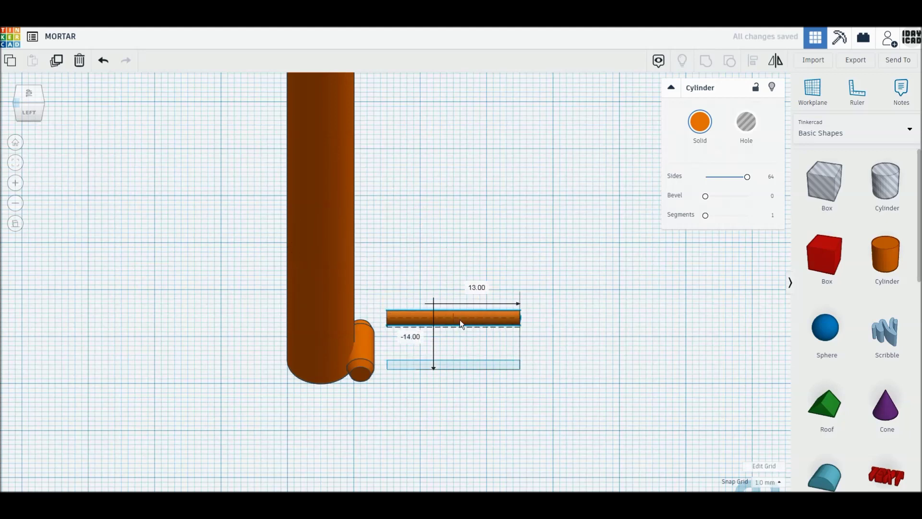
left_click_drag(439, 304, 441, 313)
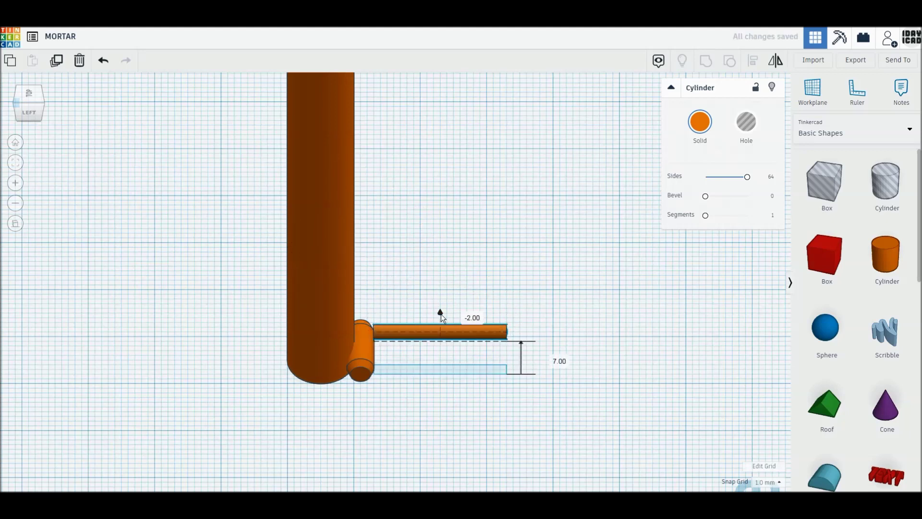
Set the rod's elevation to 1 mm, butt it against the side cylinder and stretch it to 30 mm
left_click(558, 362)
type("1")
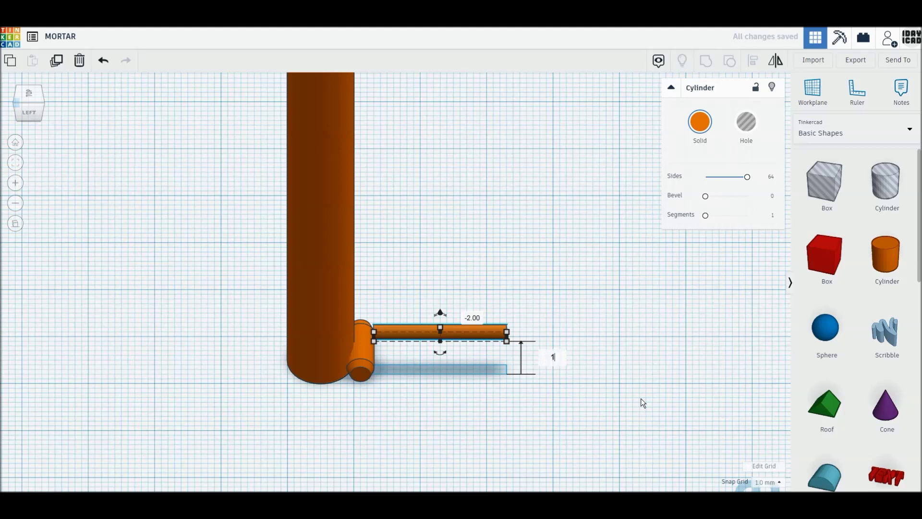
key("Return")
left_click(28, 95)
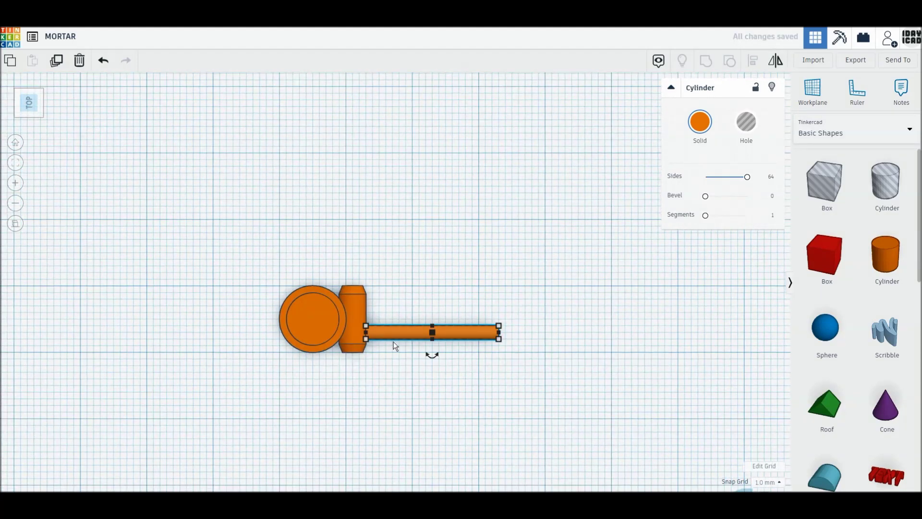
left_click_drag(388, 336, 372, 325)
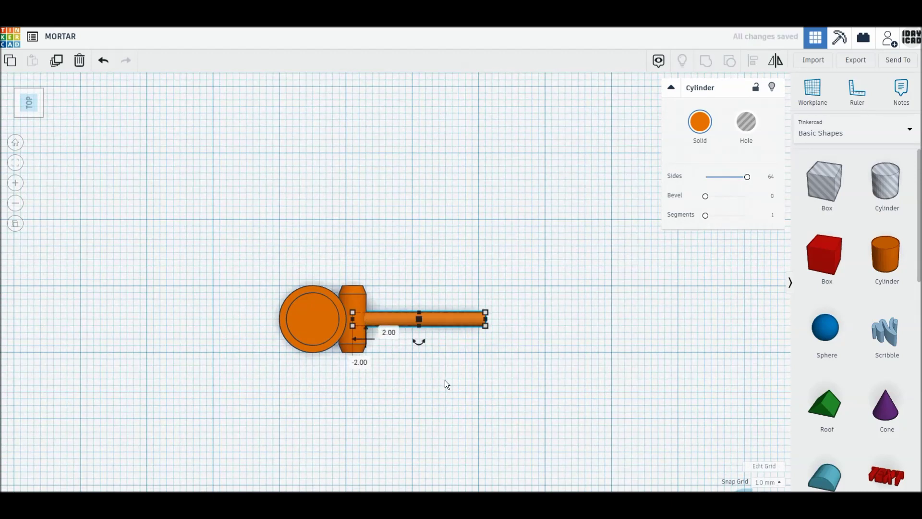
left_click_drag(486, 318, 549, 323)
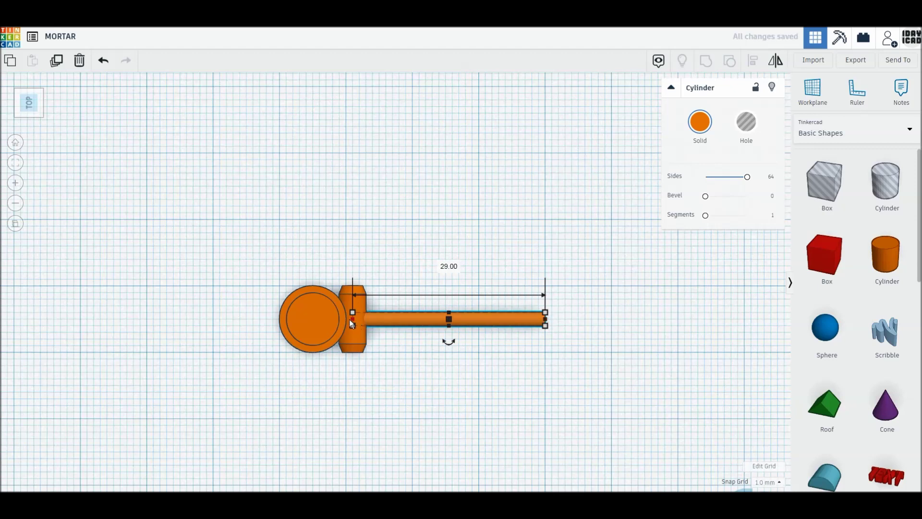
left_click_drag(350, 320, 346, 320)
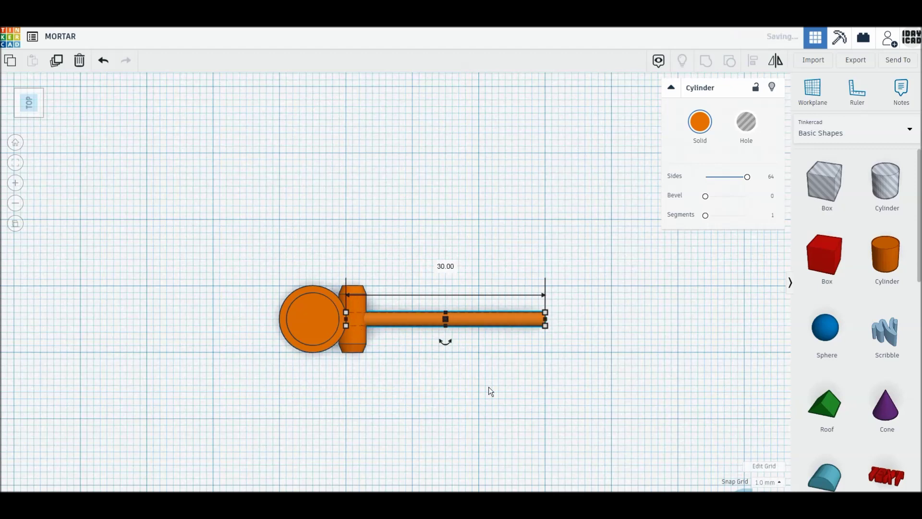
left_click(456, 369)
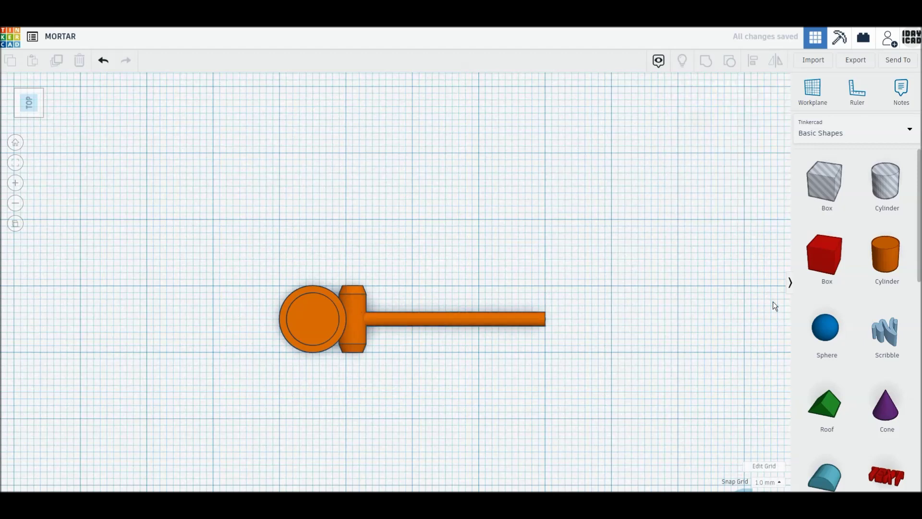
mouse_move(825, 255)
left_mouse_down()
mouse_move(597, 364)
mouse_move(579, 364)
left_mouse_up()
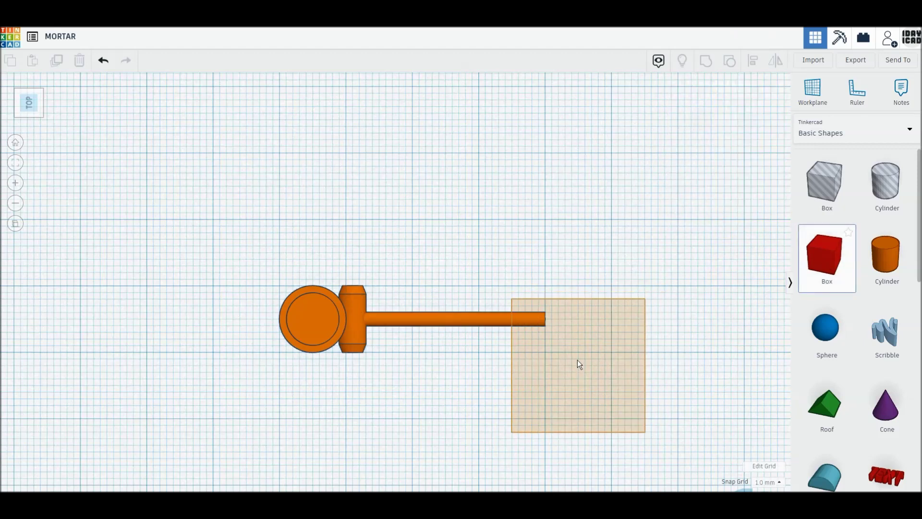
Shrink a red box to about 2 × 7 mm and slide it onto the rod
left_click_drag(579, 363, 579, 363)
mouse_move(645, 433)
left_mouse_down()
mouse_move(534, 339)
mouse_move(525, 342)
left_mouse_up()
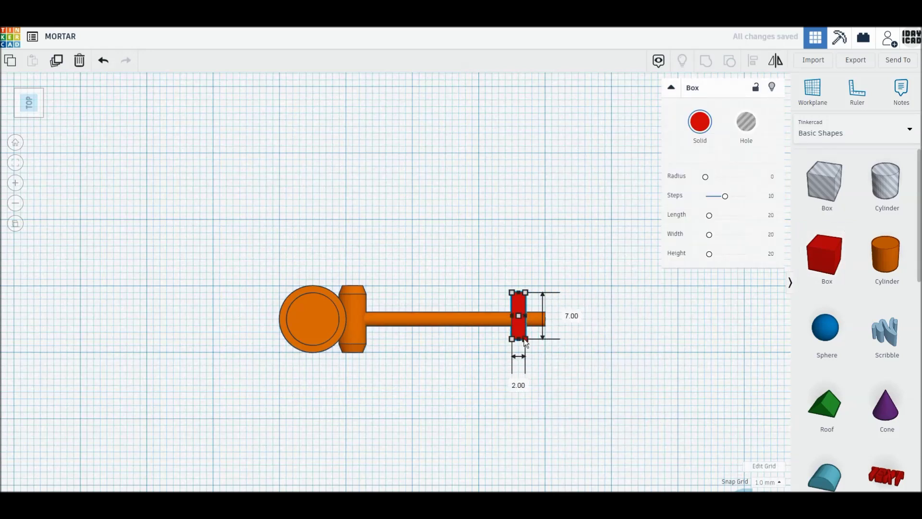
left_click_drag(525, 344, 525, 340)
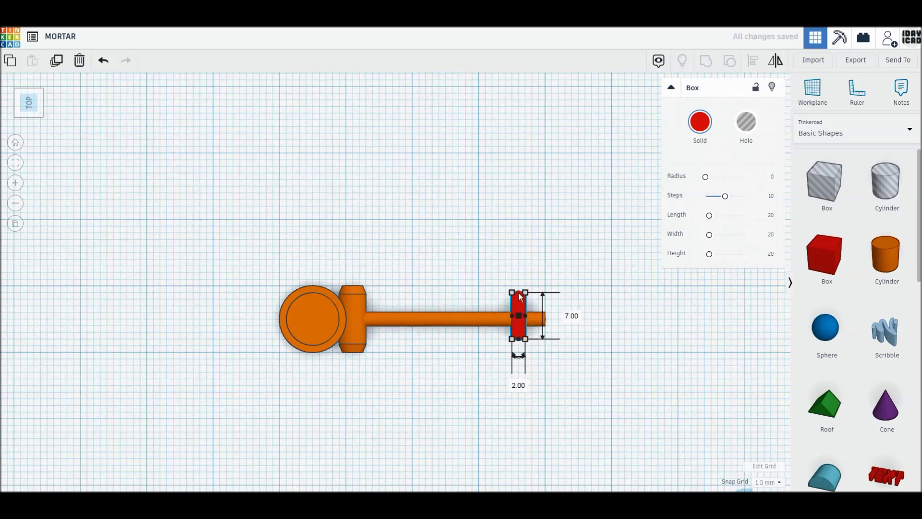
left_click_drag(521, 297, 520, 302)
left_click_drag(518, 334, 512, 335)
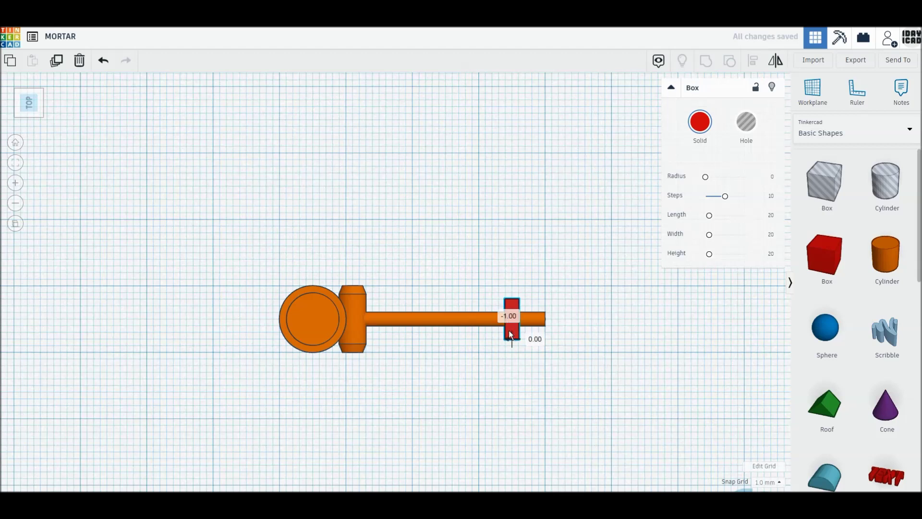
In Left view, cut the red box's height to 3 mm and lift it 1 mm onto the rod
left_click(21, 107)
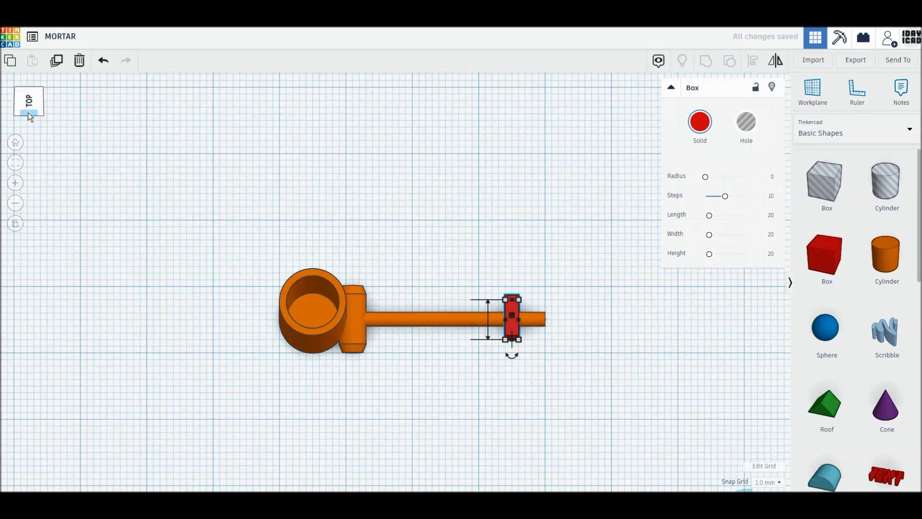
left_click_drag(511, 228, 515, 307)
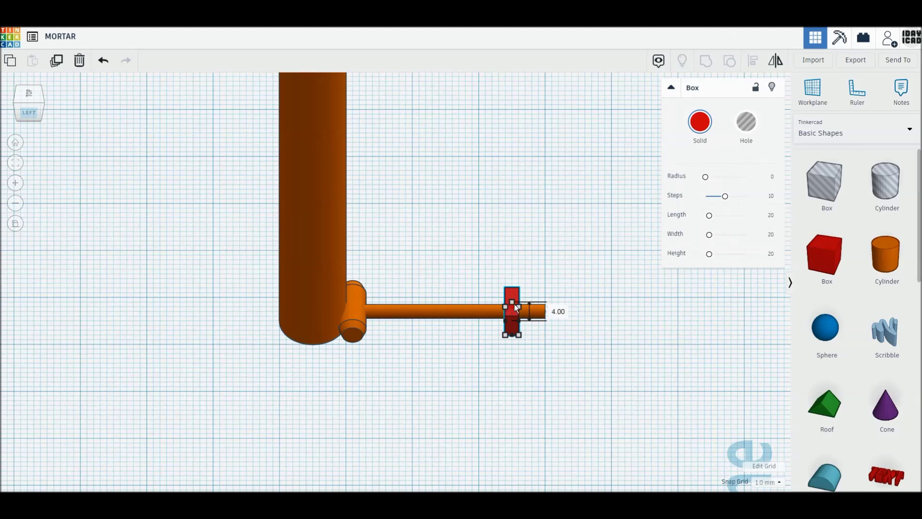
left_click_drag(516, 308, 517, 311)
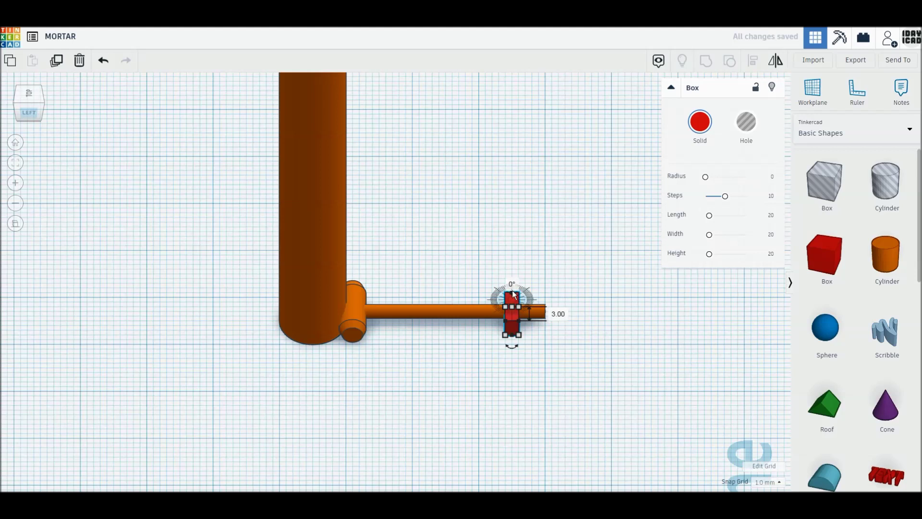
left_click_drag(512, 298, 513, 290)
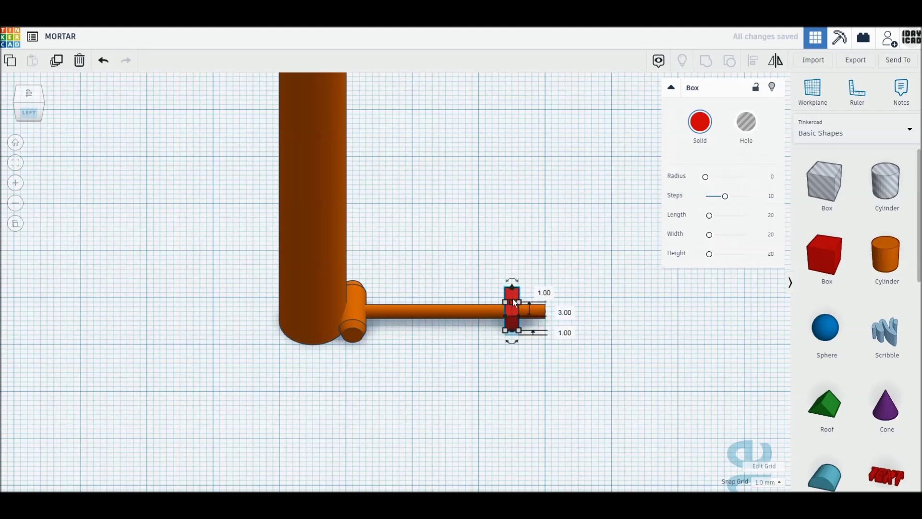
left_click_drag(512, 307, 512, 308)
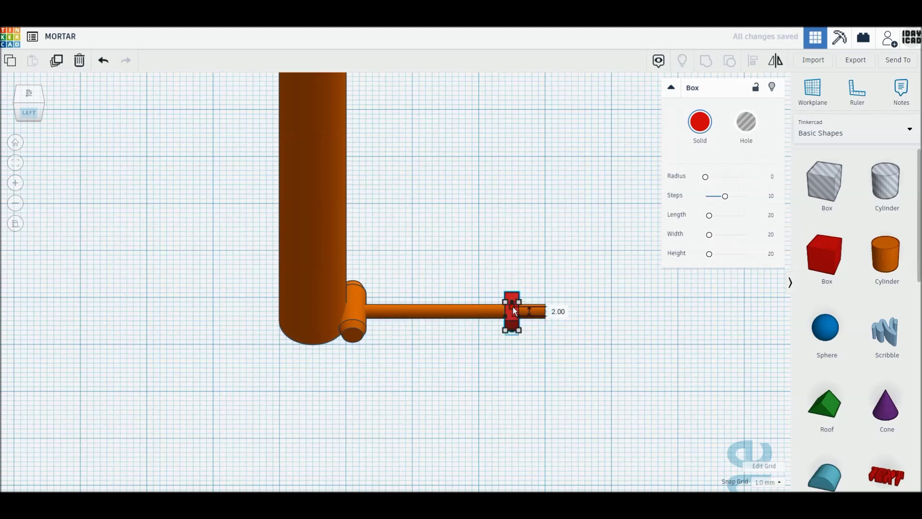
left_click(633, 305)
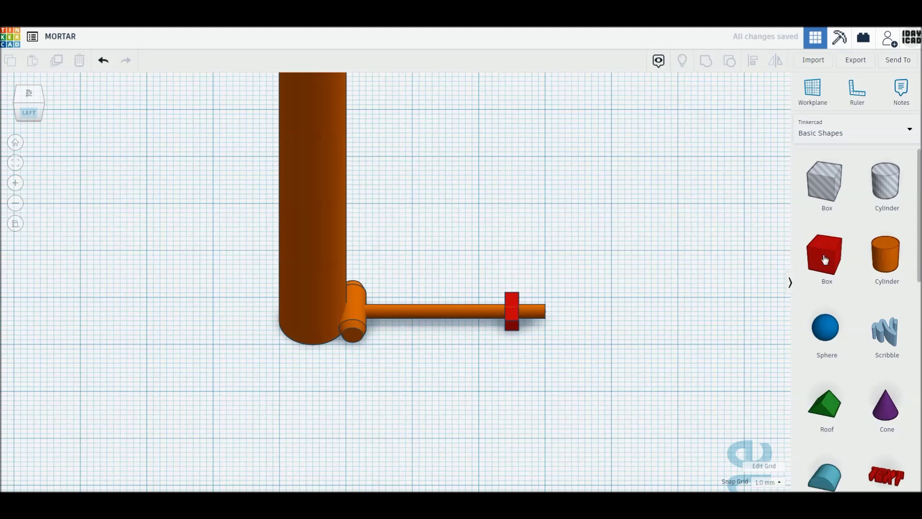
left_click_drag(886, 255, 659, 382)
Shrink and shorten a new cylinder, giving it 64 sides and Bevel 25
left_click(656, 377)
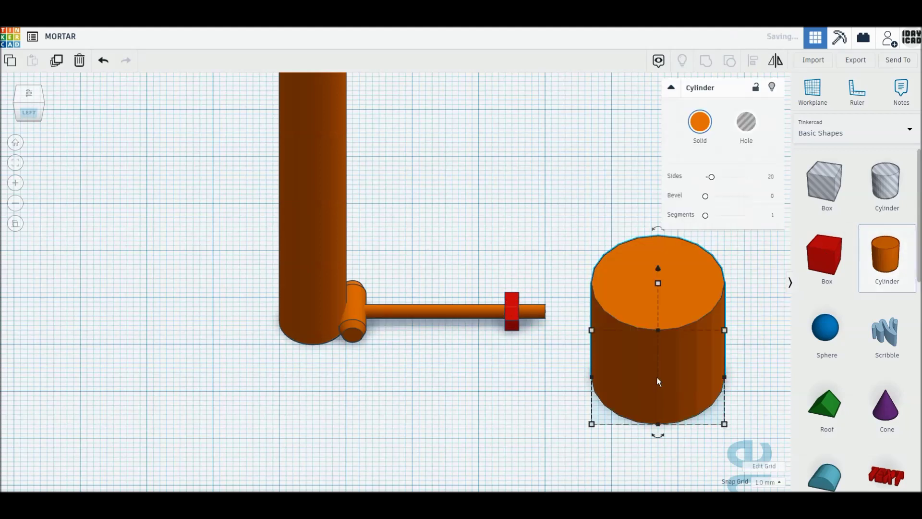
left_click_drag(724, 424, 618, 349)
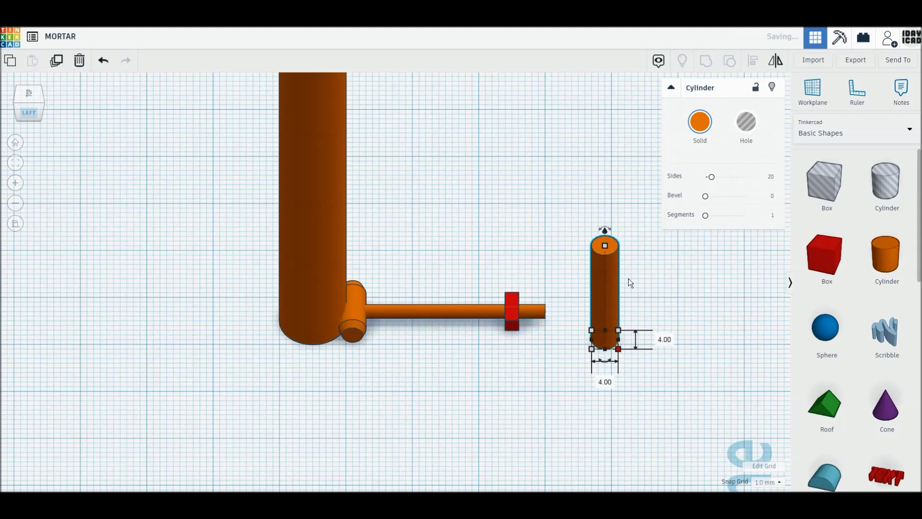
left_click_drag(605, 246, 607, 322)
left_click_drag(711, 177, 794, 181)
mouse_move(705, 196)
left_mouse_down()
mouse_move(748, 197)
mouse_move(749, 216)
mouse_move(635, 220)
left_mouse_up()
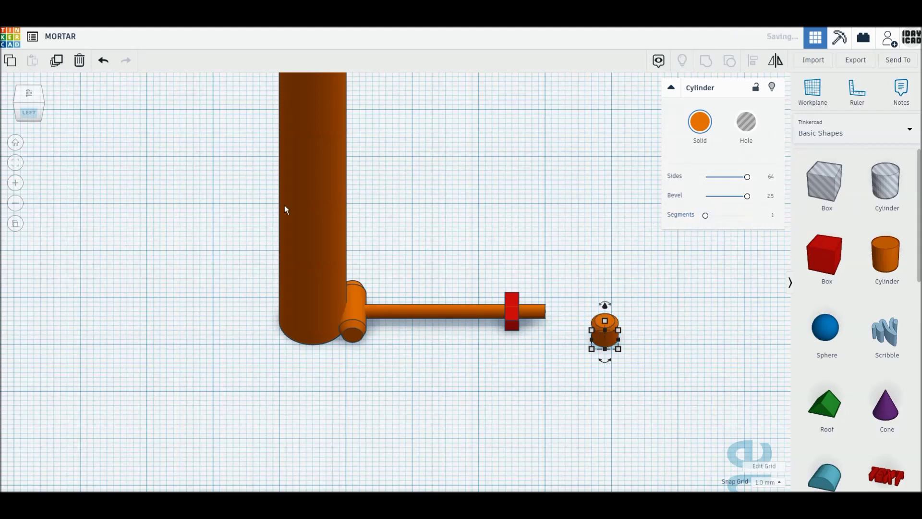
Position the small cylinder just below the rod beside the red block, then duplicate the long rod
left_click(26, 96)
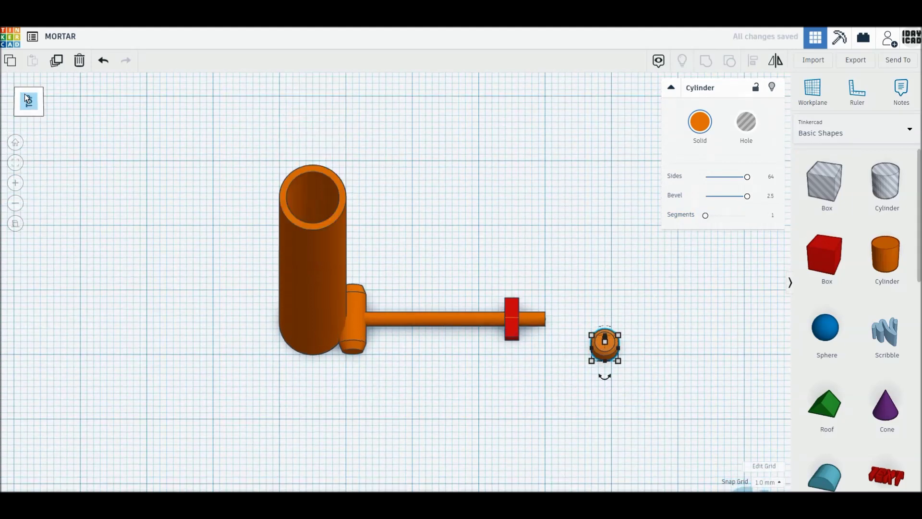
left_click_drag(604, 349, 513, 343)
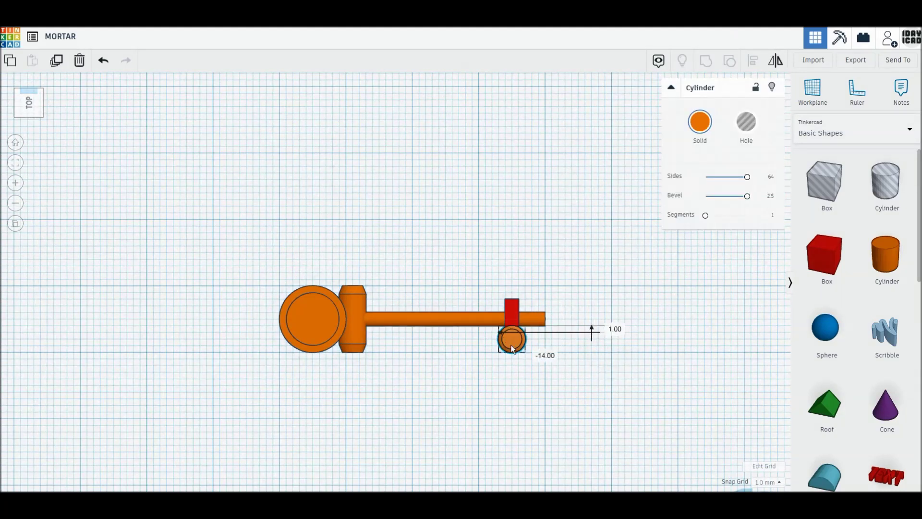
left_click_drag(513, 350, 512, 367)
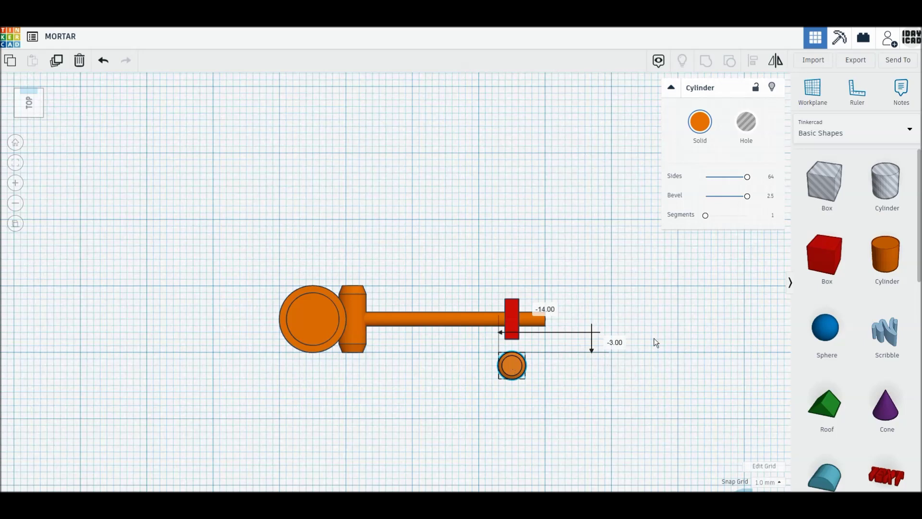
left_click(456, 325)
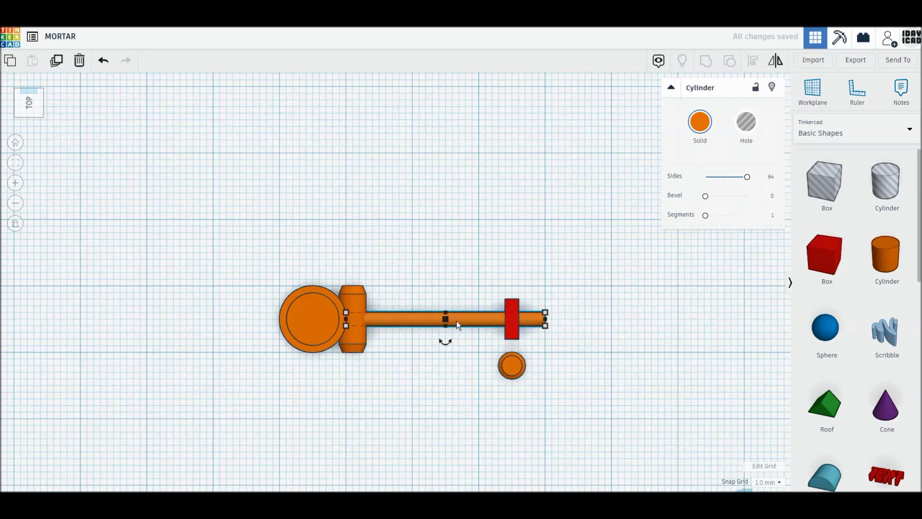
left_click(56, 69)
Move the rod copy beside the small cylinder and select the two as a pair
left_click_drag(398, 326, 567, 370)
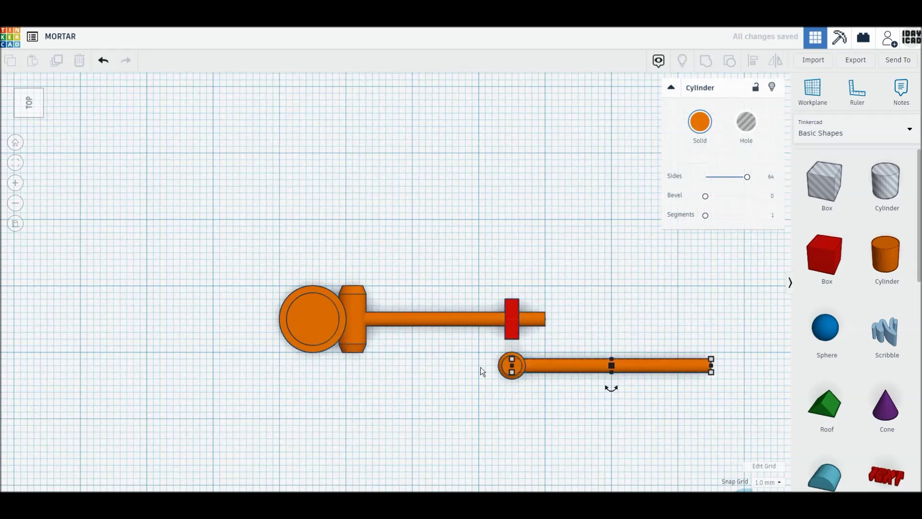
left_click_drag(480, 358, 617, 420)
middle_click_drag(636, 456, 463, 416)
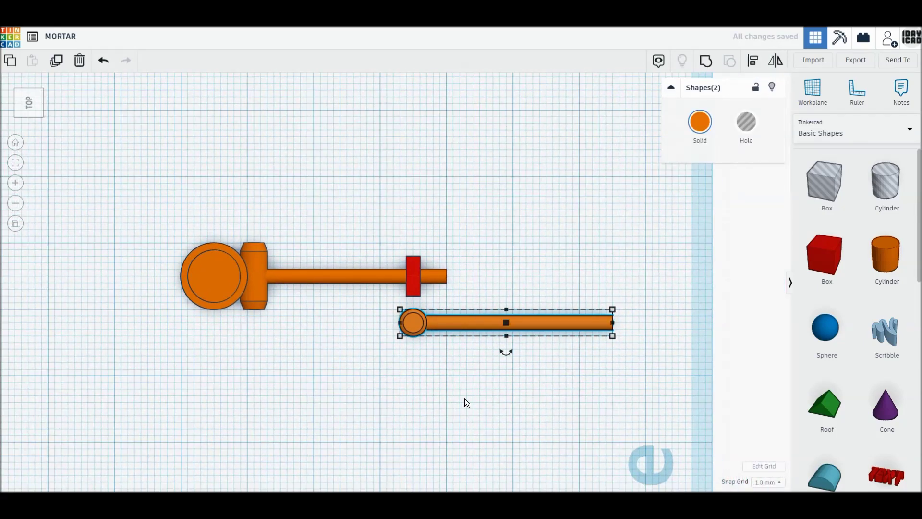
left_click(506, 358)
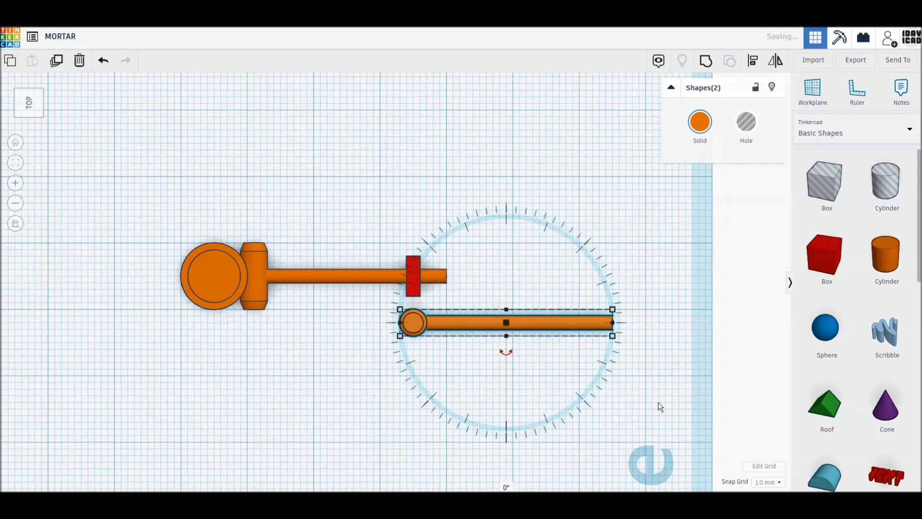
left_click(674, 343)
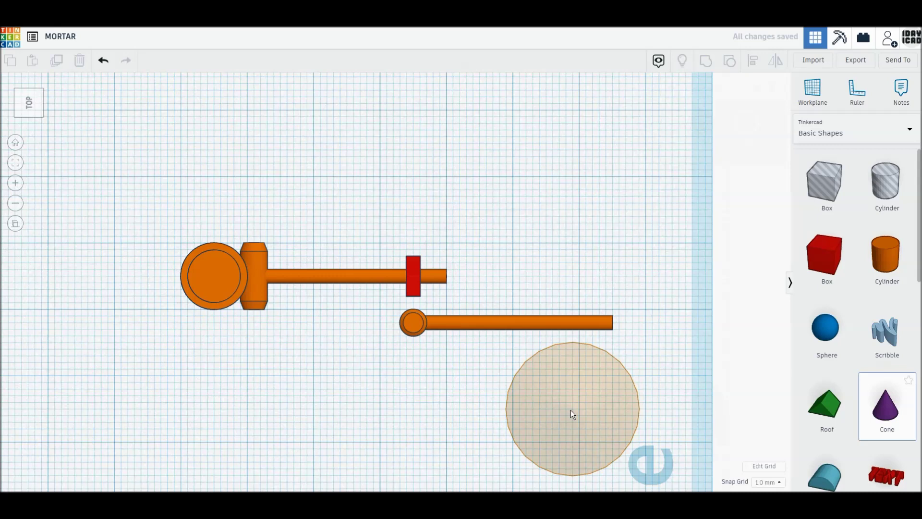
Add a small, shortened cone, rotate it 90° onto its side and mirror it horizontally
left_click(571, 410)
left_click_drag(638, 474, 523, 363)
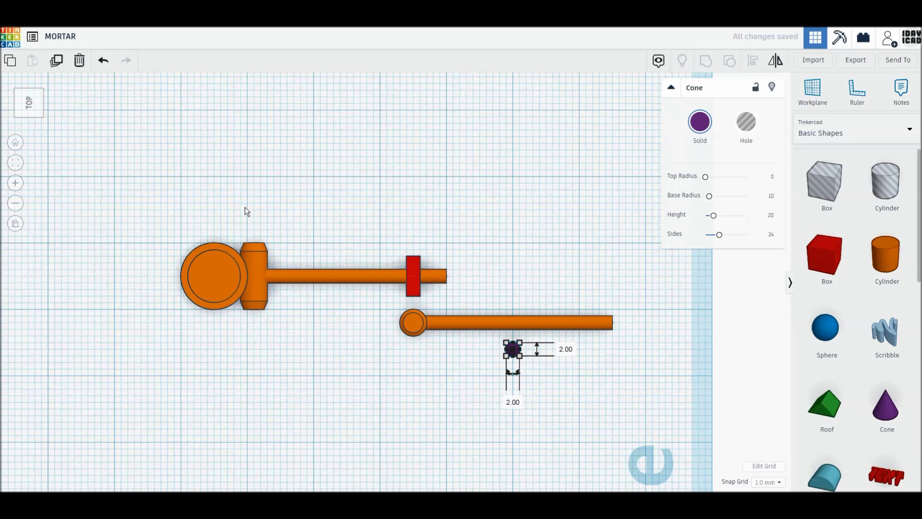
left_click(28, 116)
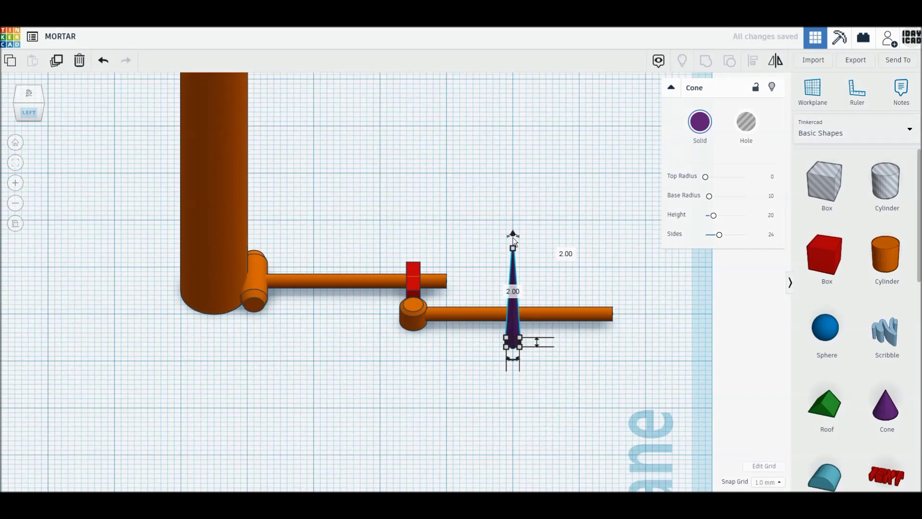
left_click_drag(513, 248, 513, 321)
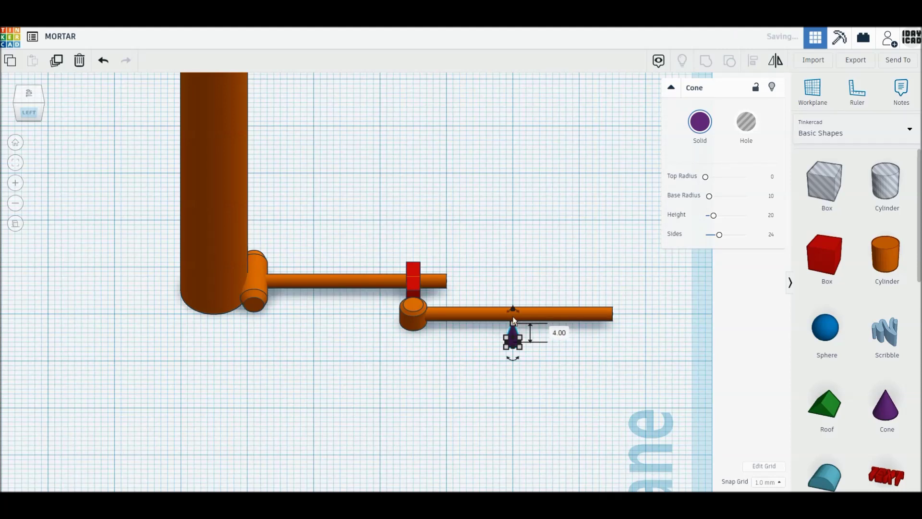
left_click(530, 337)
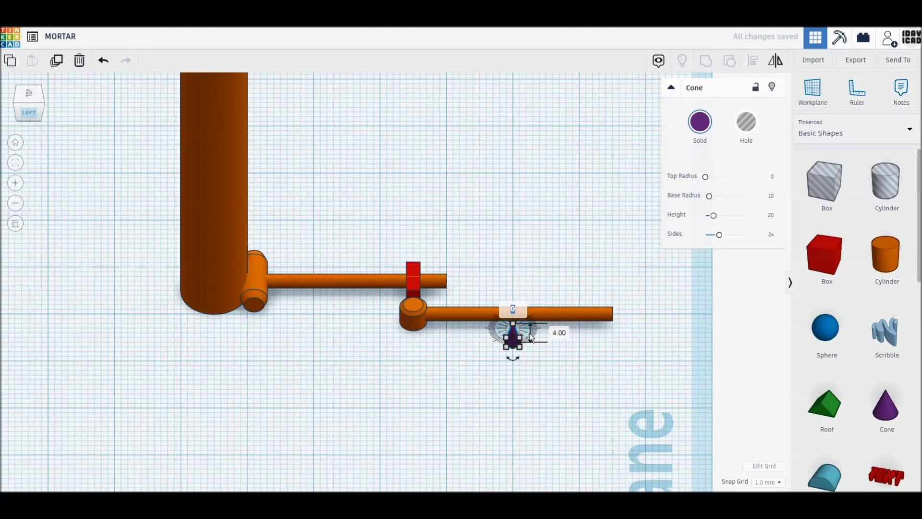
type("90")
key("Return")
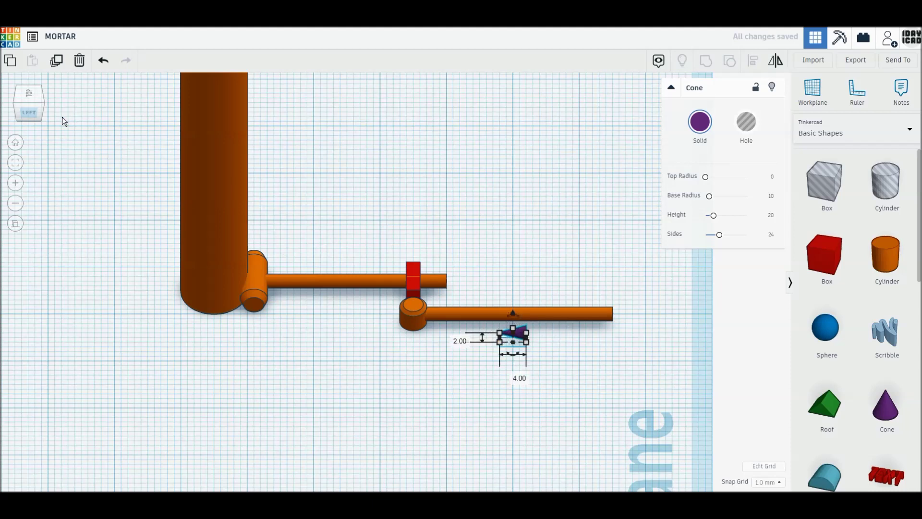
left_click(774, 63)
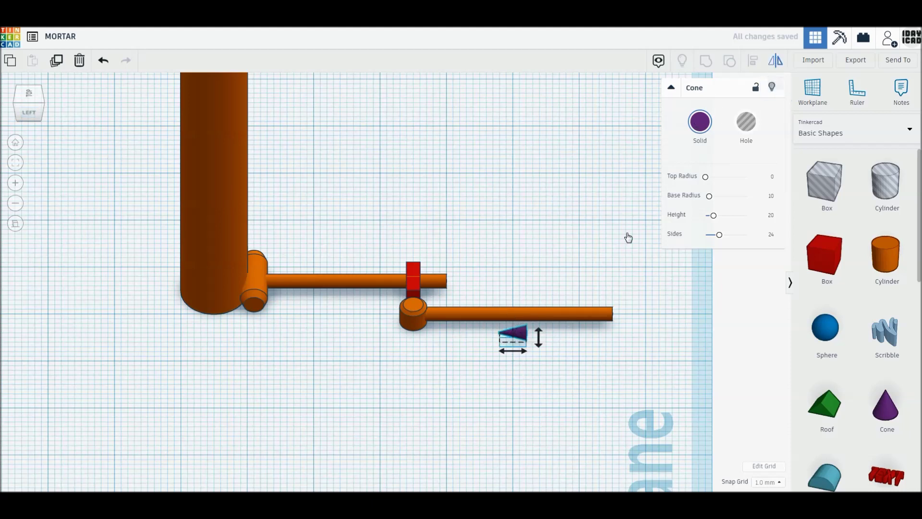
left_click(517, 354)
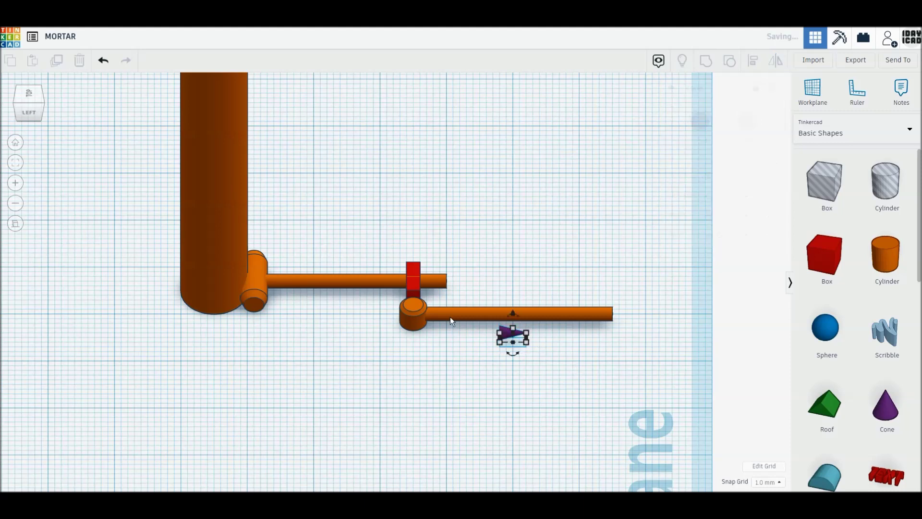
left_click(500, 332)
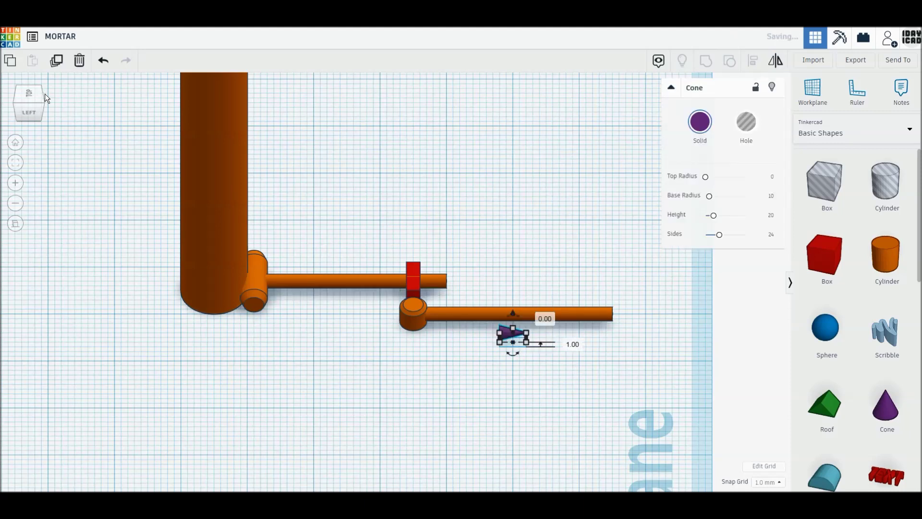
Cap the rod's far end with the cone and swing rod, cylinder and cone diagonally downward
left_click(30, 94)
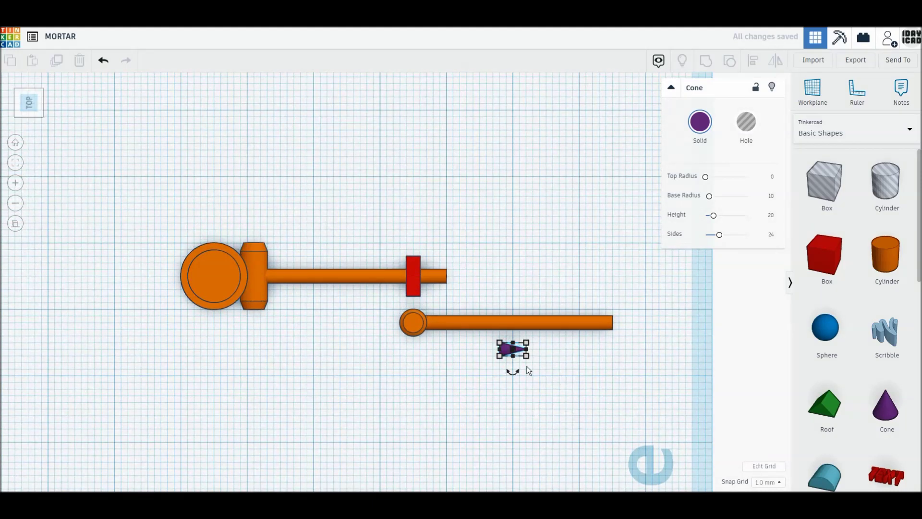
mouse_move(512, 343)
left_mouse_down()
mouse_move(606, 337)
mouse_move(621, 323)
left_mouse_up()
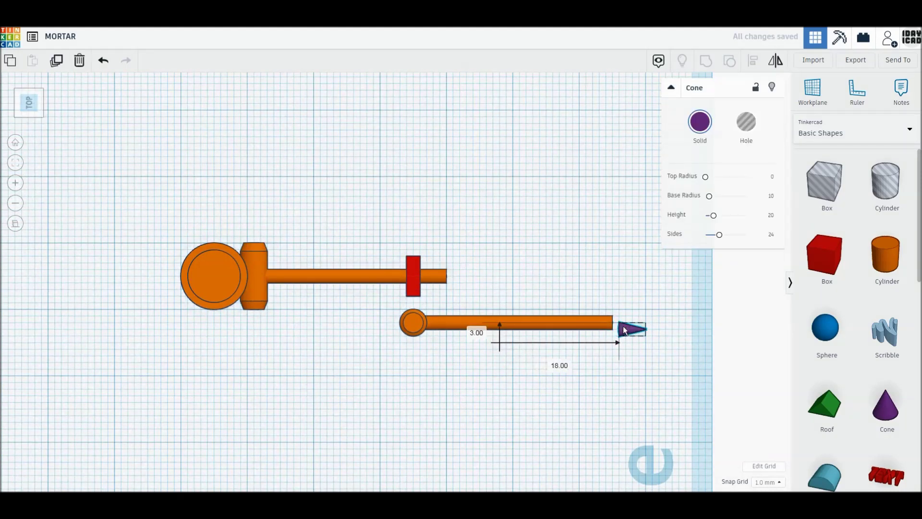
left_click_drag(710, 393, 394, 306)
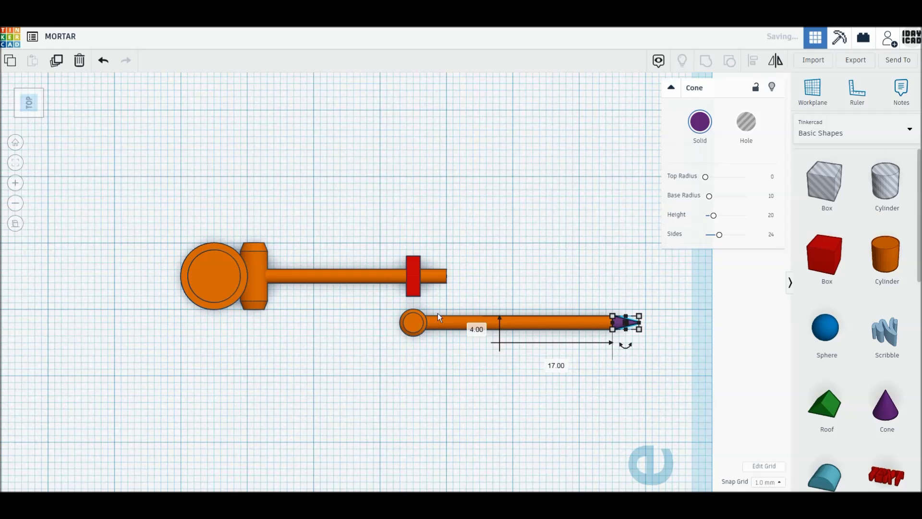
left_click_drag(519, 354, 509, 357)
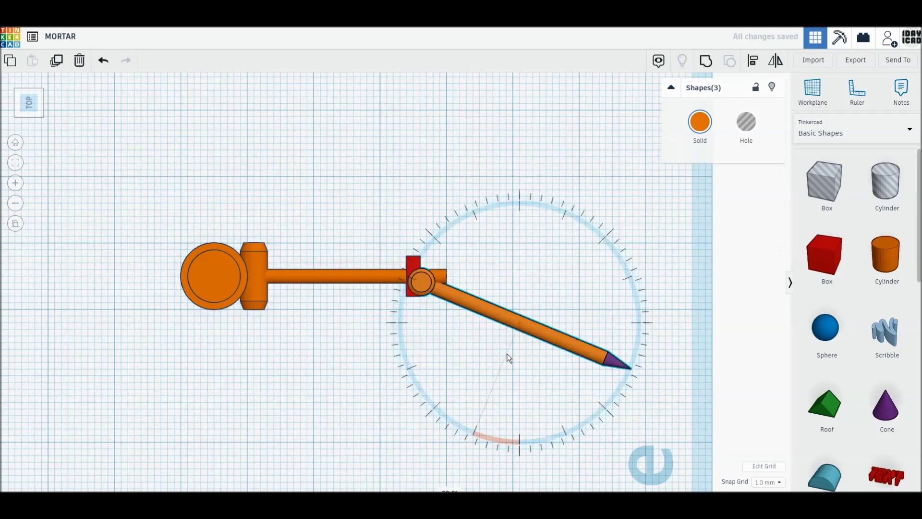
Duplicate the cone-tipped arm, mirror it vertically and set it above the bar in a V
left_click_drag(423, 292, 418, 299)
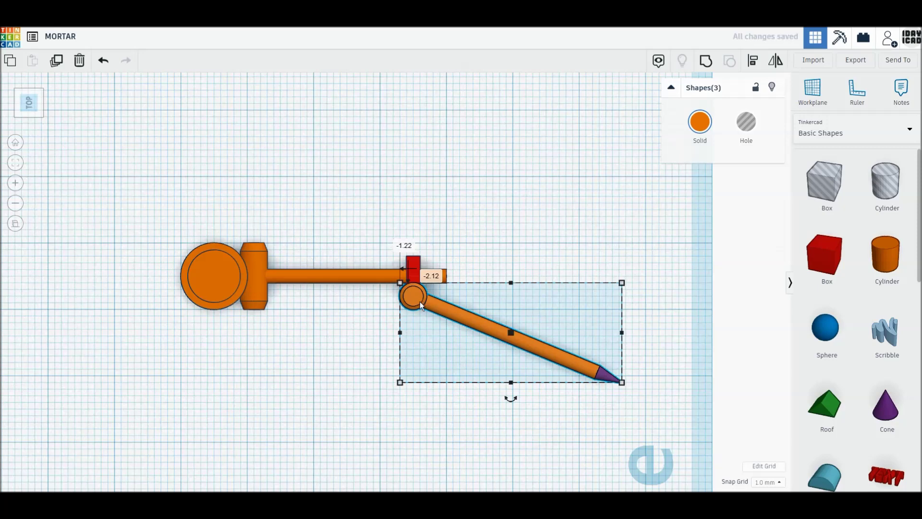
left_click(55, 61)
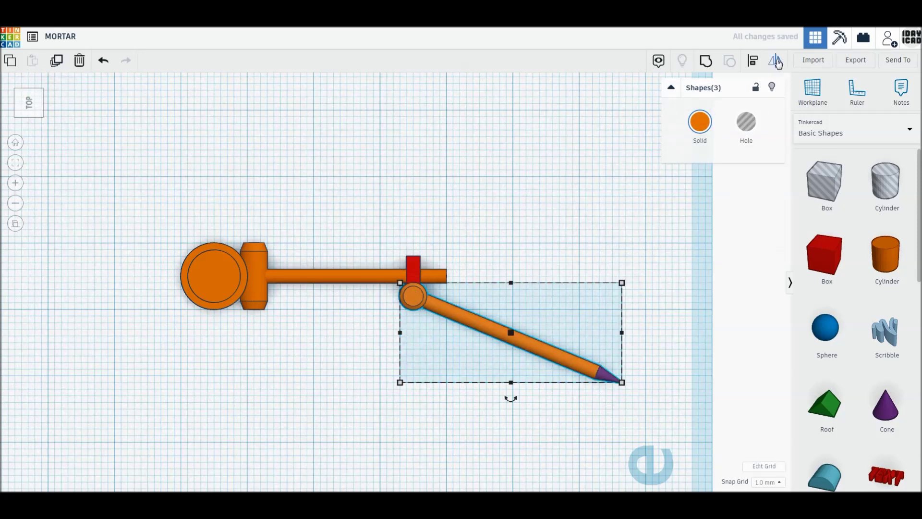
left_click(768, 61)
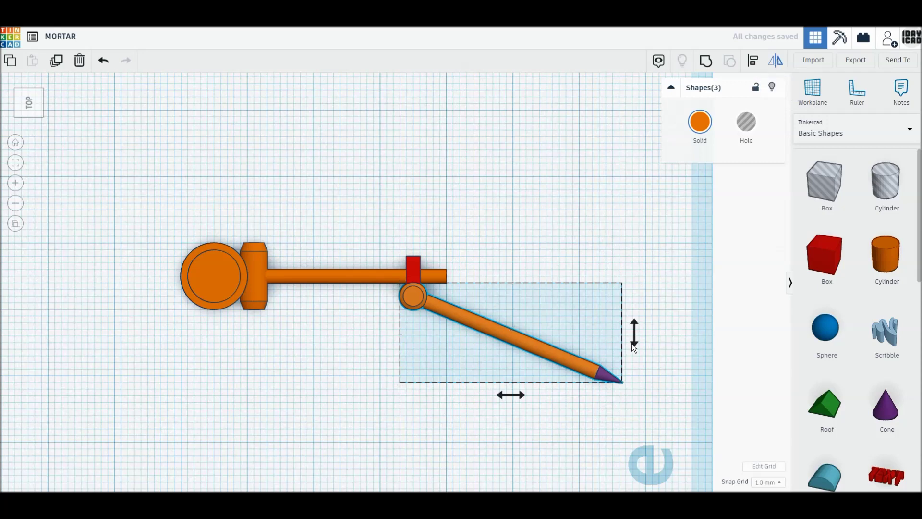
left_click(634, 342)
left_click_drag(413, 377, 414, 258)
left_click(615, 344)
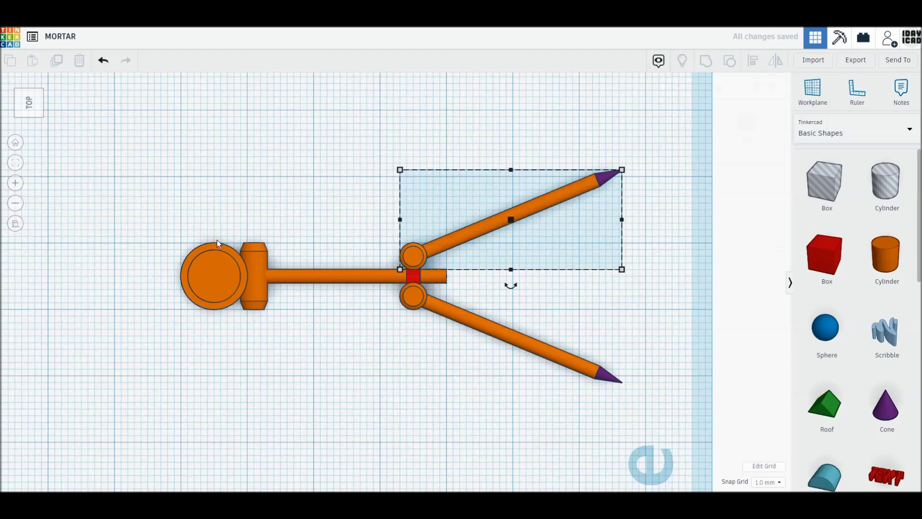
left_click(29, 115)
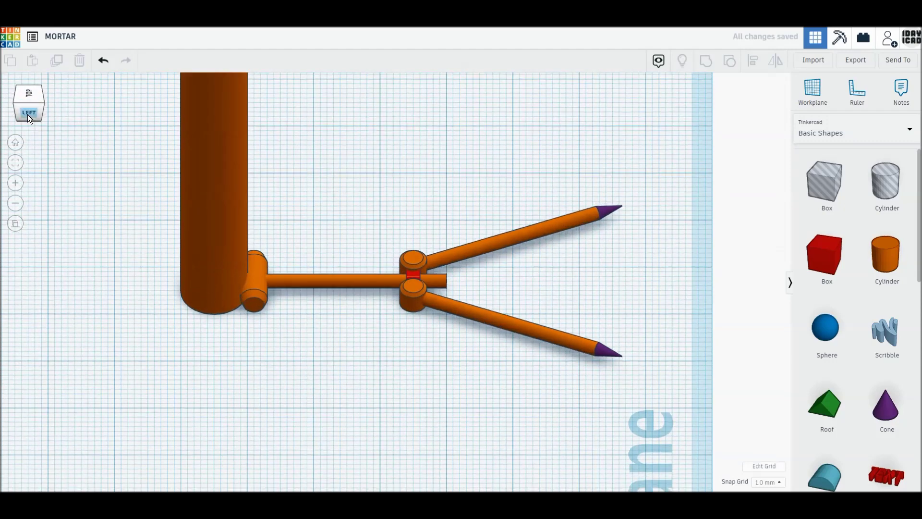
Combine the arms, block and rods into one bipod shape, and colour the tall tube dark grey
left_click_drag(250, 256, 652, 461)
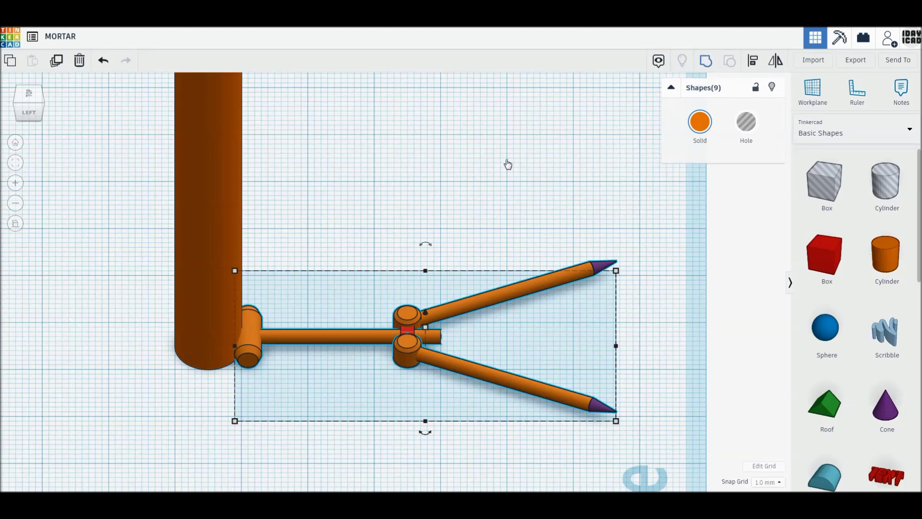
key("Delete")
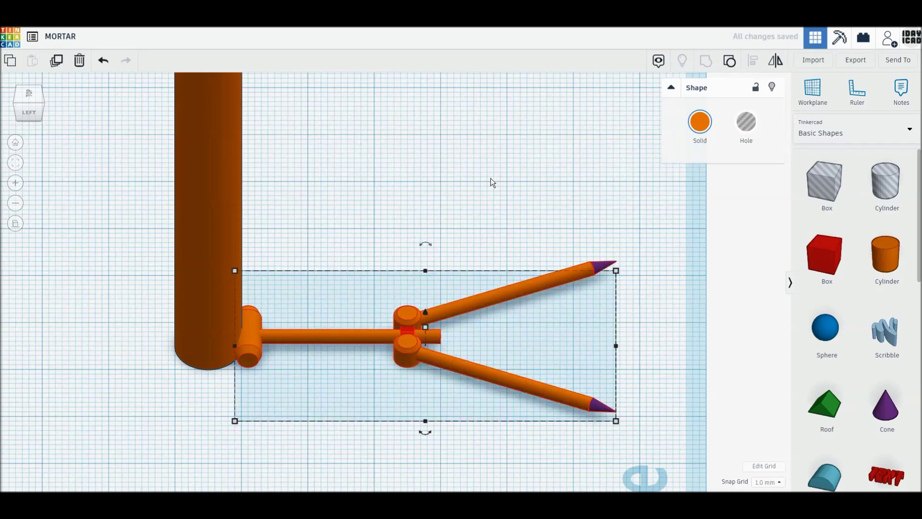
left_click(225, 194)
left_click(699, 121)
left_click(876, 194)
left_click(366, 265)
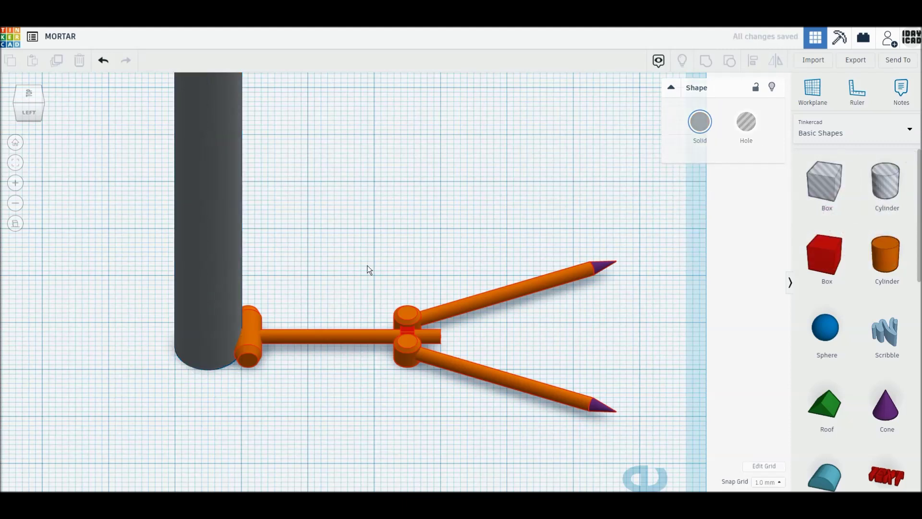
right_click_drag(367, 265, 387, 291)
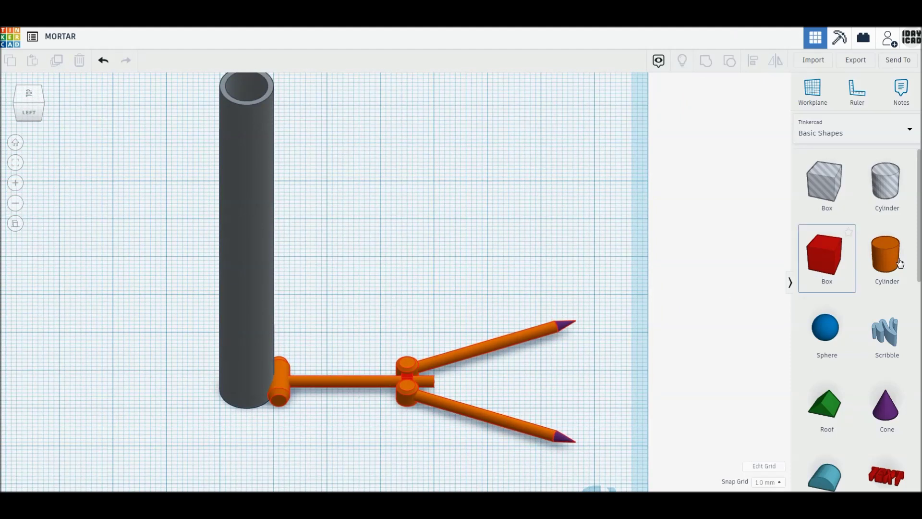
left_click_drag(886, 257, 454, 259)
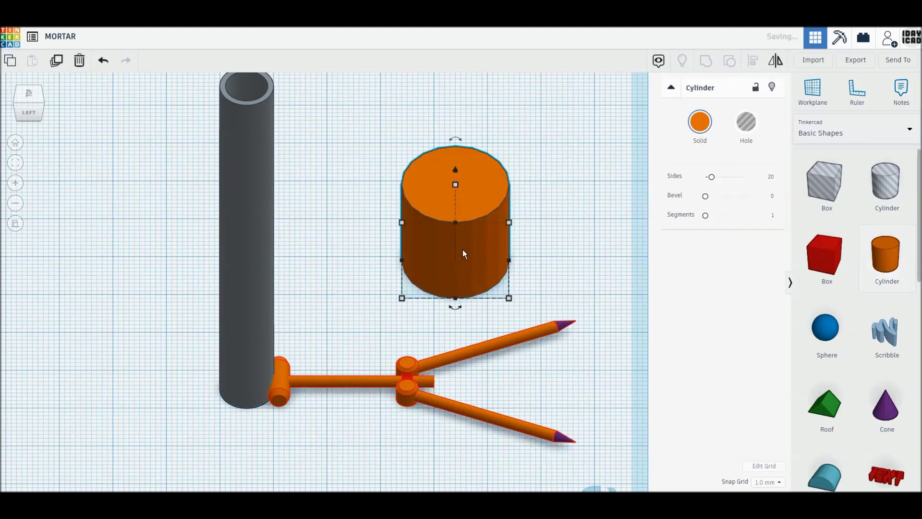
Flatten the cylinder into a 2 mm disc with 64 sides and a 2.5 bevel
mouse_move(456, 176)
left_mouse_down()
mouse_move(462, 272)
mouse_move(462, 253)
left_mouse_up()
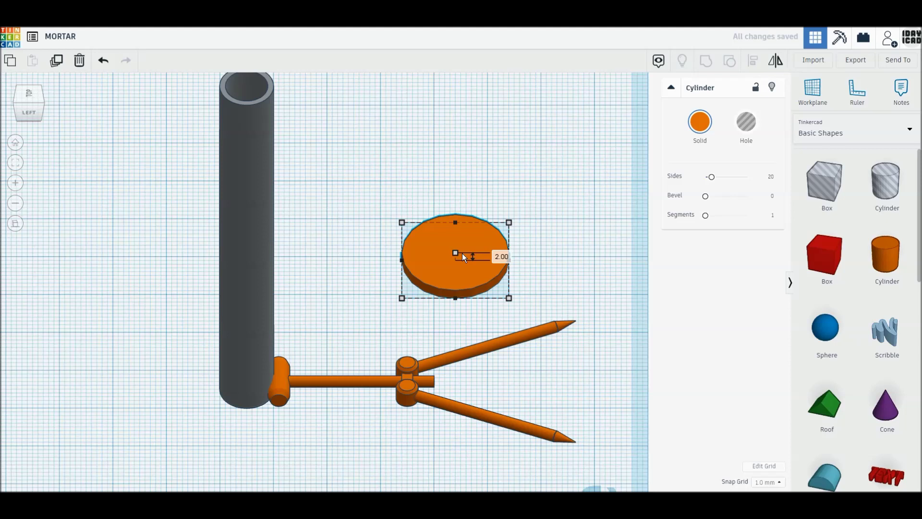
mouse_move(722, 181)
left_mouse_down()
mouse_move(788, 181)
mouse_move(783, 200)
left_mouse_up()
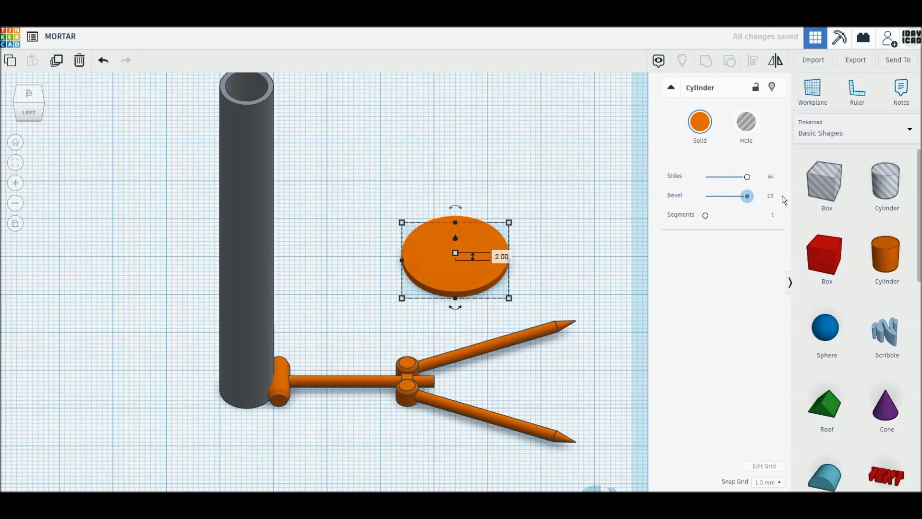
mouse_move(707, 215)
left_mouse_down()
mouse_move(747, 215)
mouse_move(694, 216)
left_mouse_up()
Resize the disc footprint to 26 mm length and 26 mm width
left_click(402, 223)
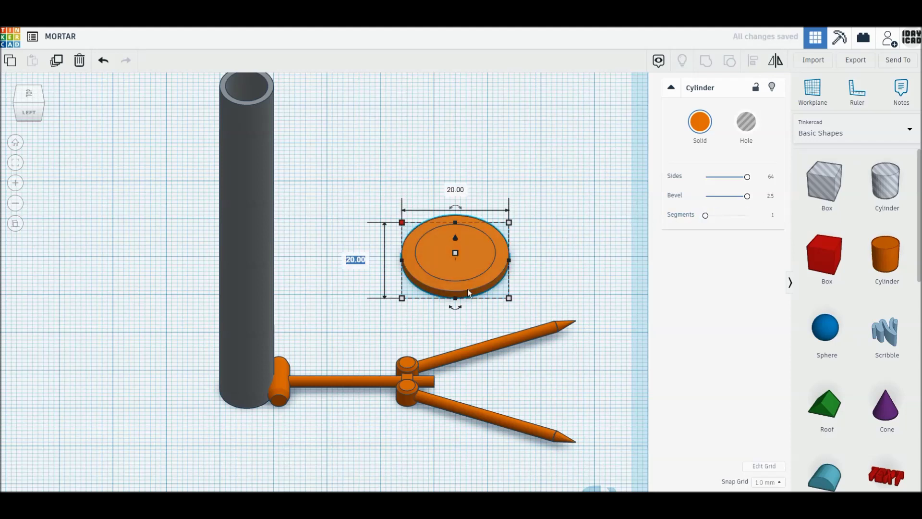
type("26")
key("Return")
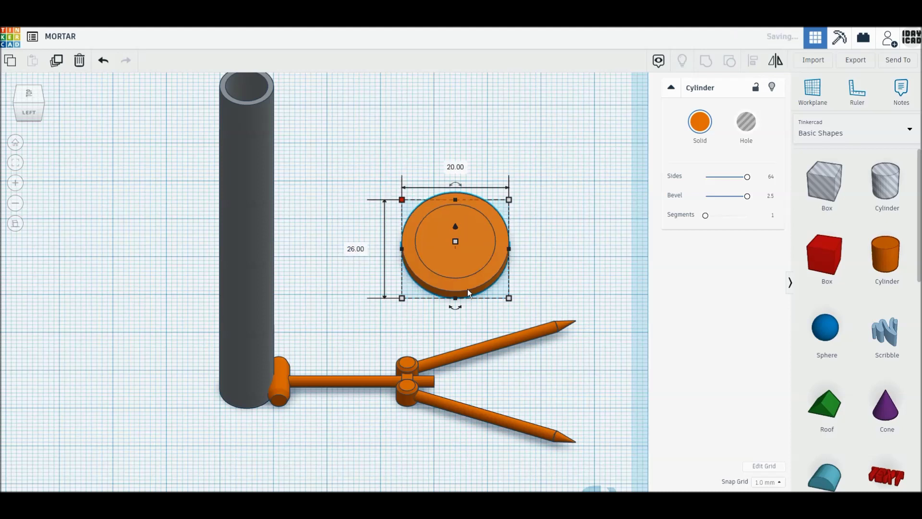
left_click(461, 174)
type("26")
key("Return")
left_click(423, 397)
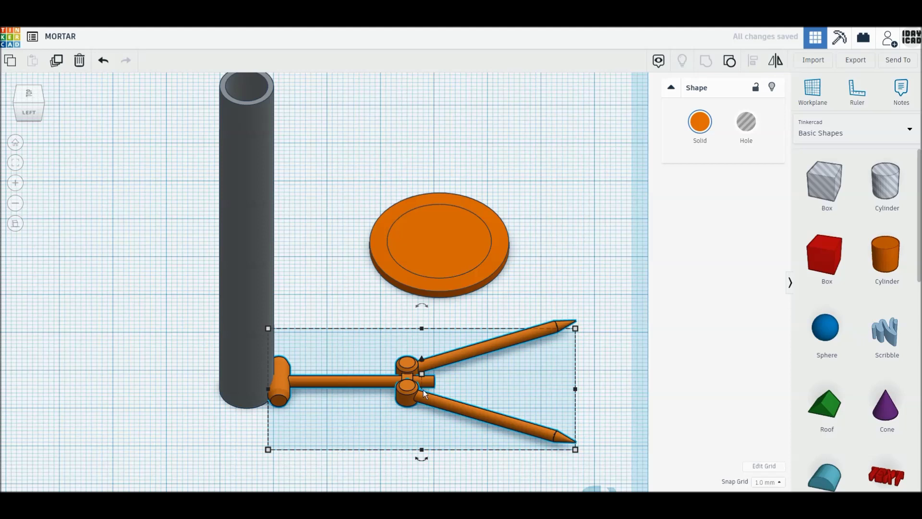
From the Left view, colour the compass bipod dark green
left_click(27, 113)
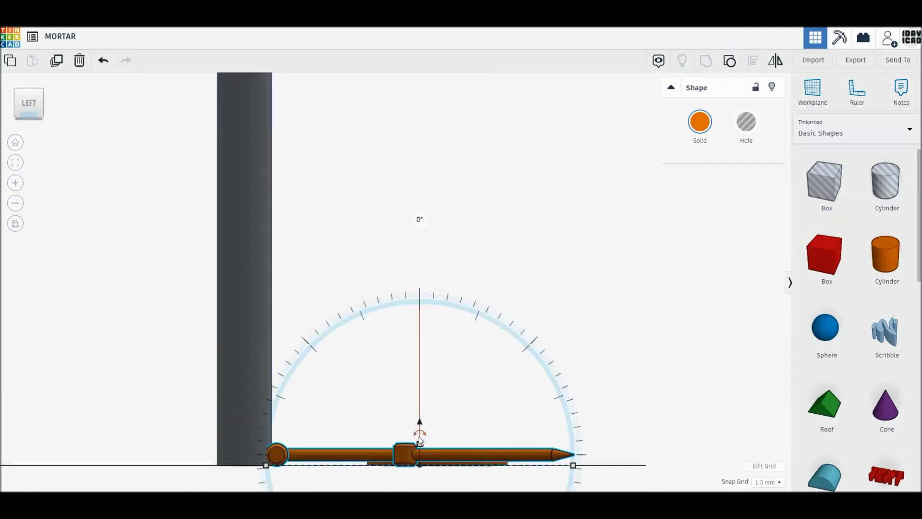
scroll(419, 436, "down", 2)
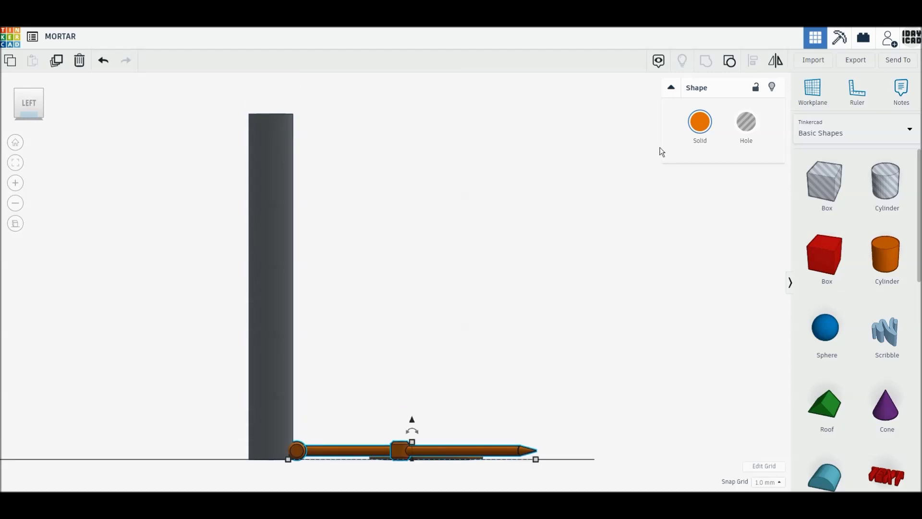
left_click(700, 121)
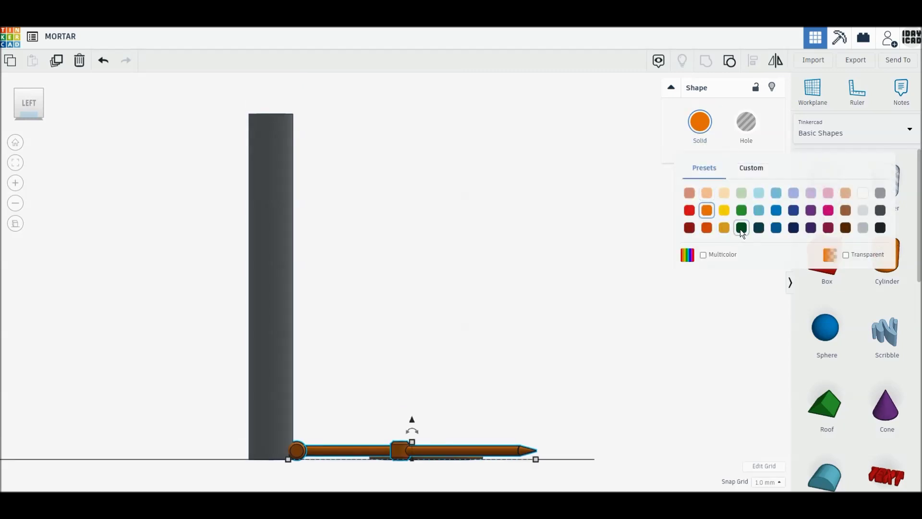
left_click(742, 228)
Raise the bipod about 45 mm and tilt it so its legs angle downward
left_click_drag(412, 420, 411, 236)
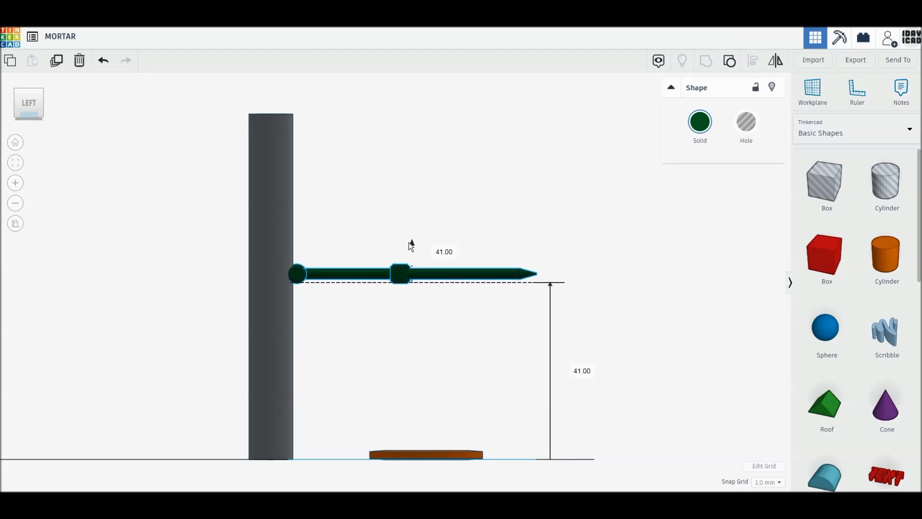
left_click_drag(412, 236, 410, 229)
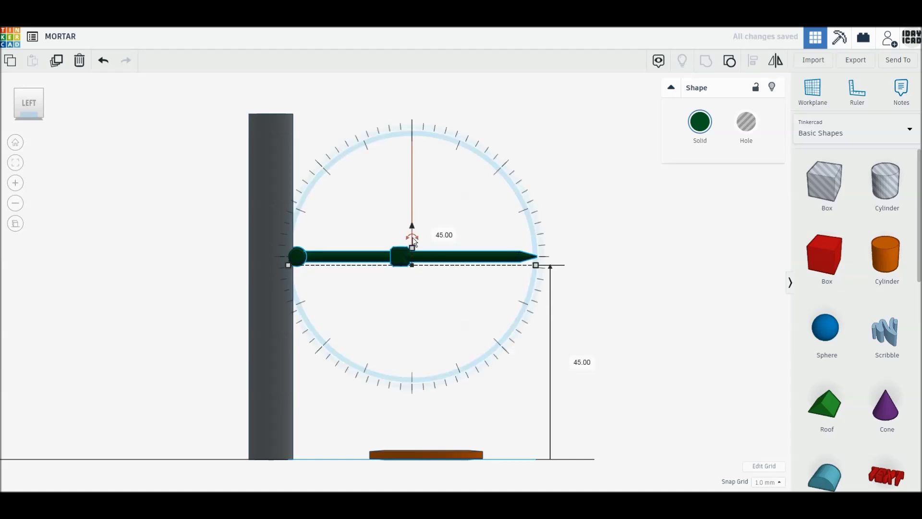
left_click_drag(413, 237, 439, 176)
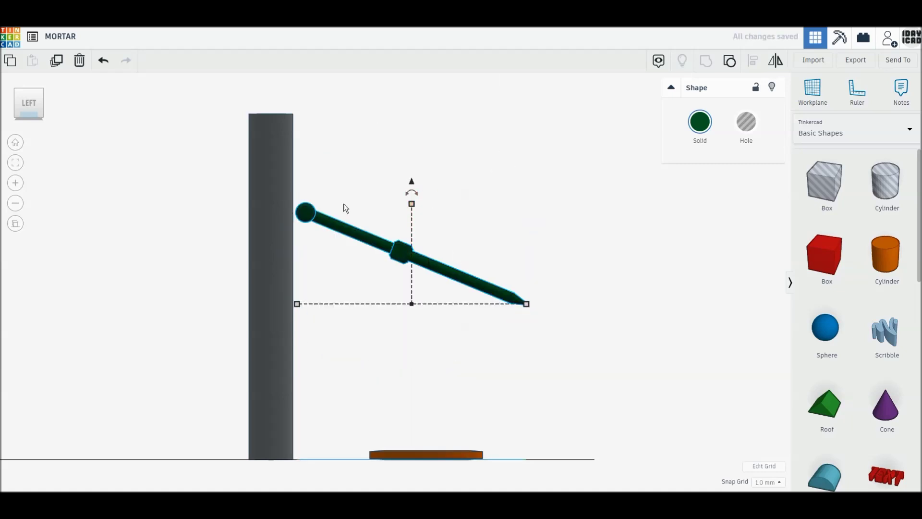
left_click(30, 86)
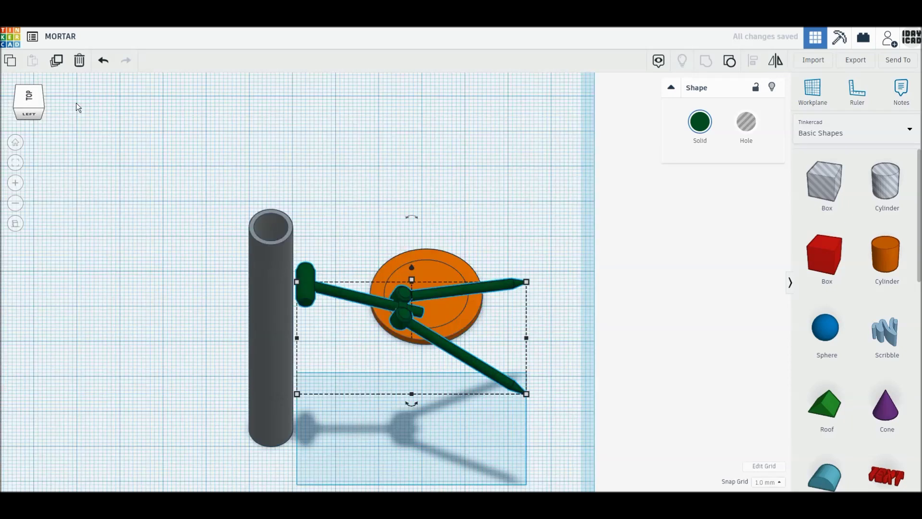
Slide the green bipod against the gray pillar and lower it along the pillar
left_click_drag(310, 341, 299, 341)
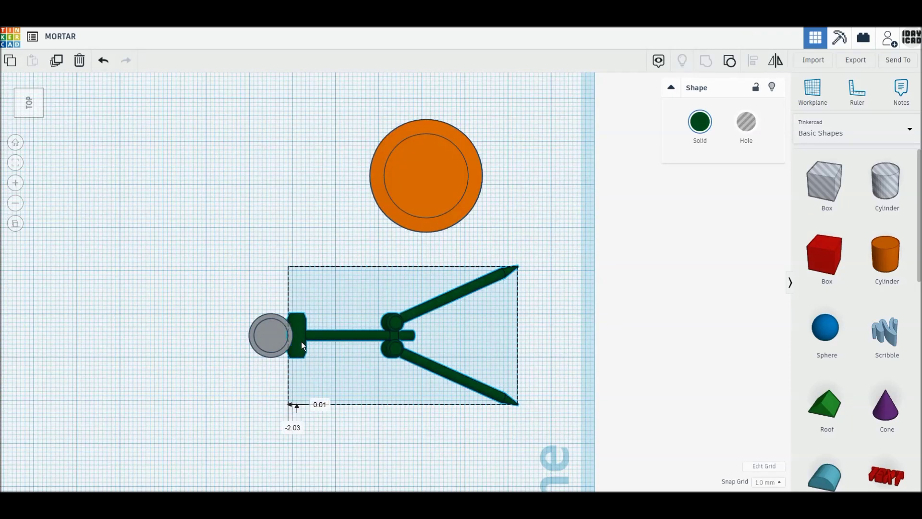
left_click(28, 116)
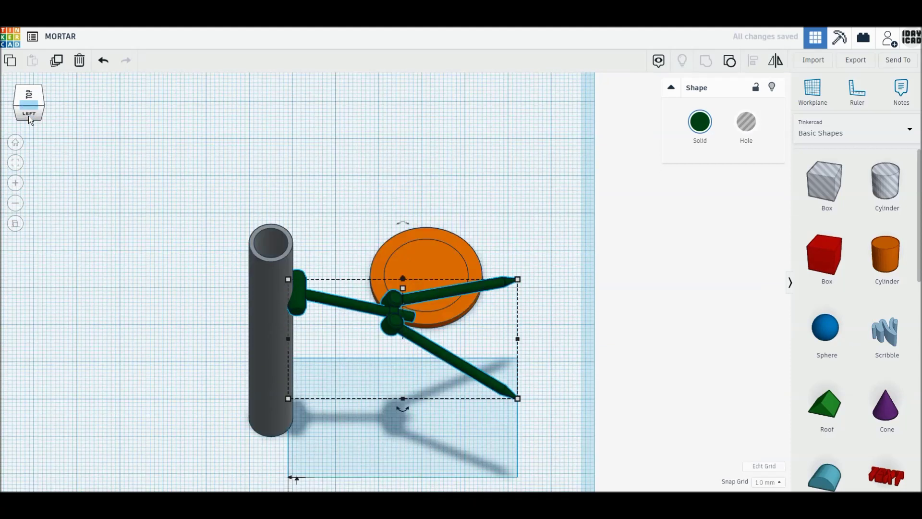
left_click(28, 111)
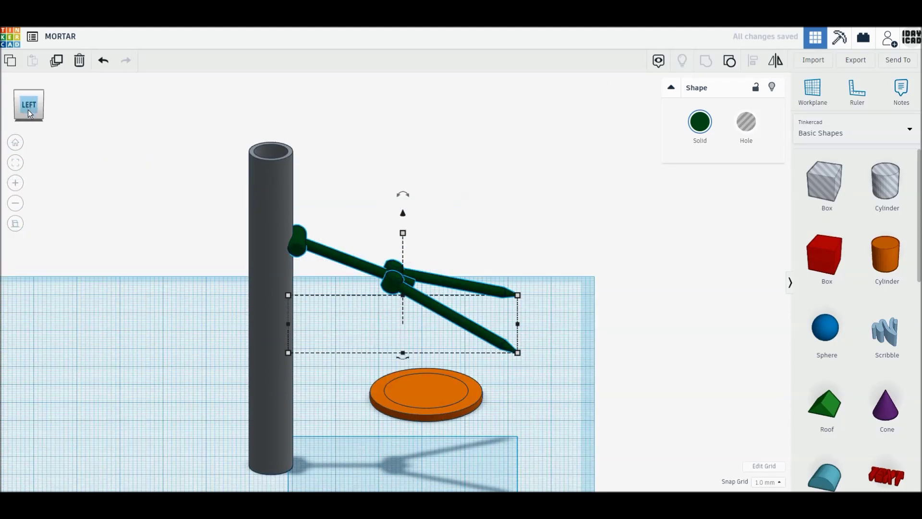
left_click_drag(403, 183, 405, 209)
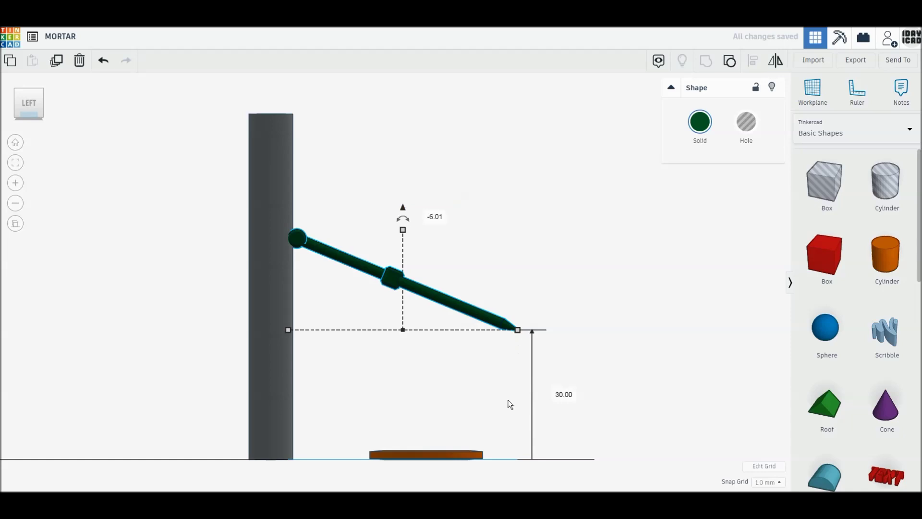
Tilt the pillar and bipod together about 30° and lower them onto the workplane
left_click_drag(169, 184, 546, 364)
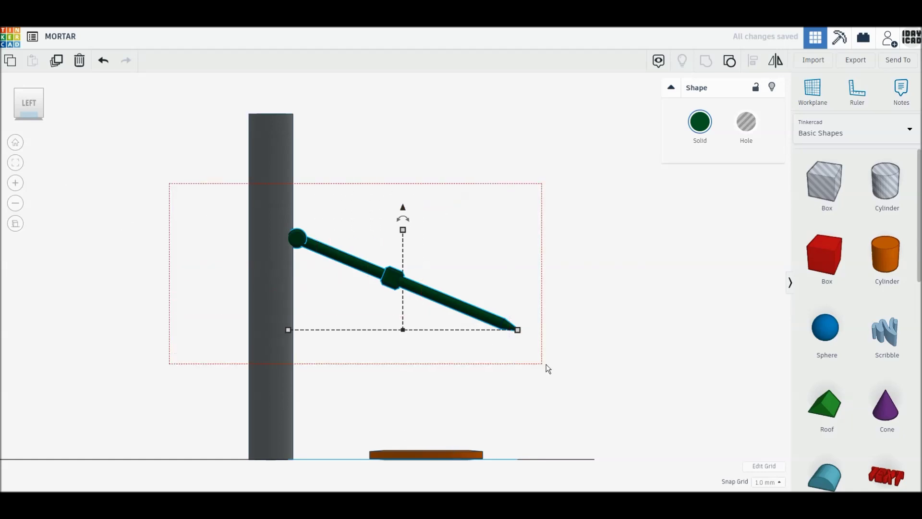
key("f")
left_click_drag(386, 136, 503, 85)
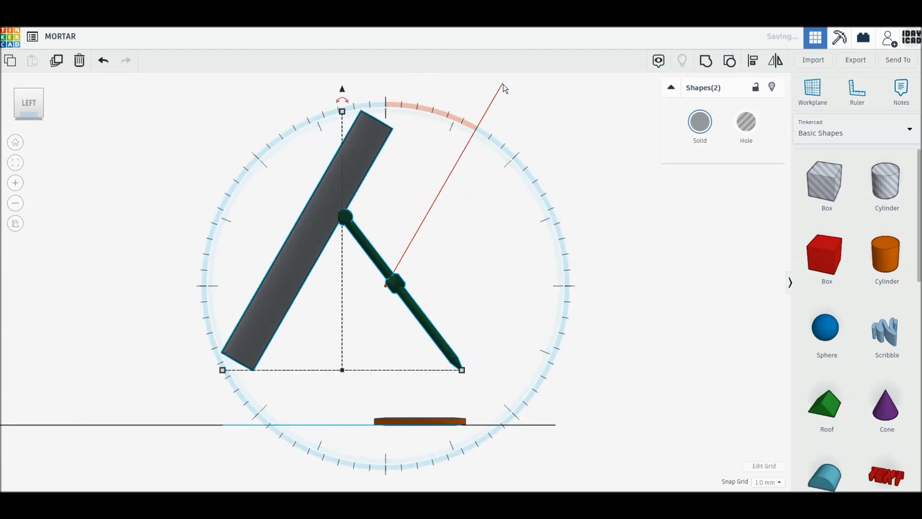
scroll(446, 206, "down", 1)
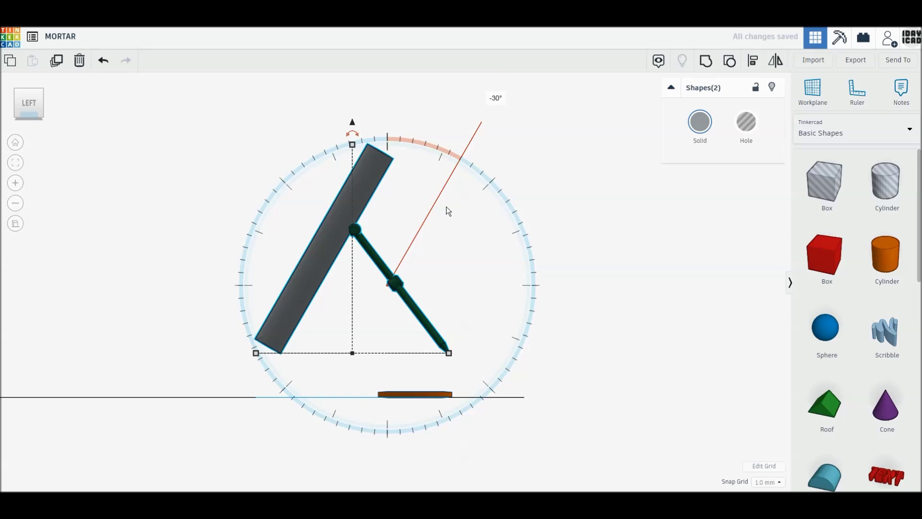
left_click_drag(353, 126, 356, 165)
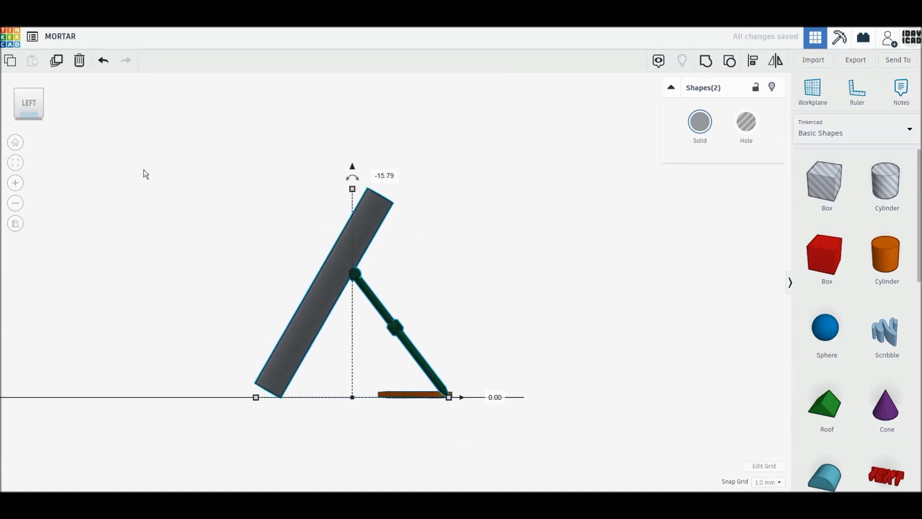
left_click(29, 90)
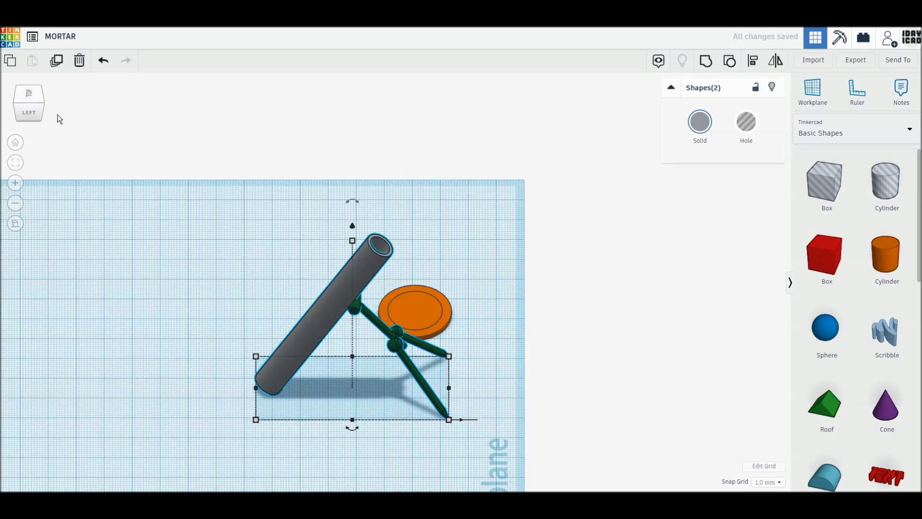
In Top view, colour the orange disc dark green
left_click(28, 94)
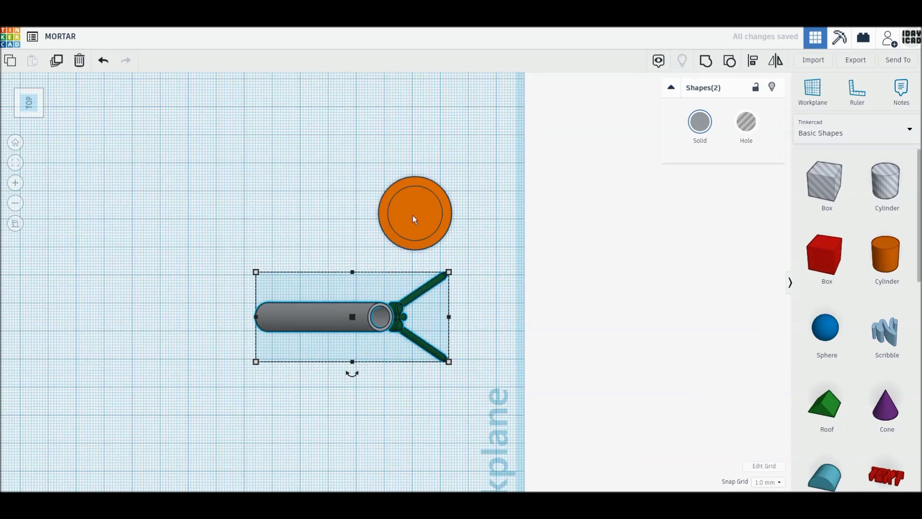
left_click(414, 218)
left_click(699, 122)
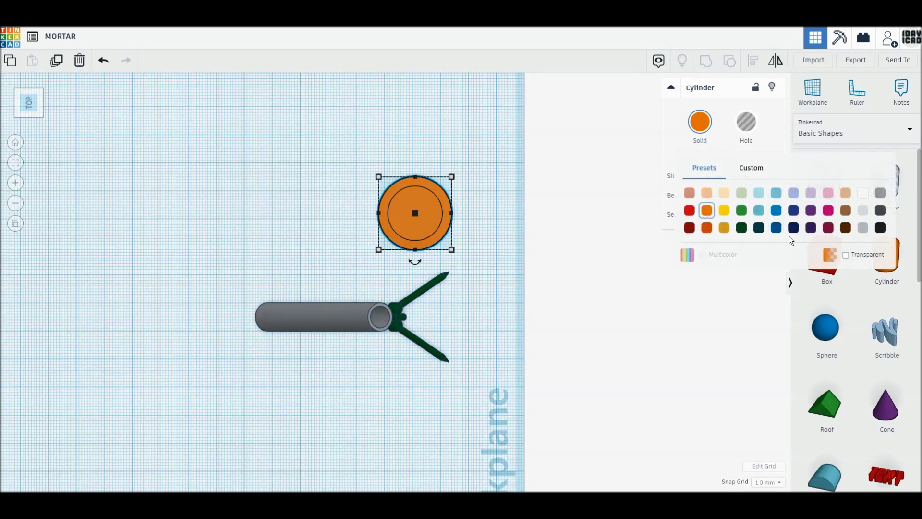
left_click(741, 229)
left_click(202, 305)
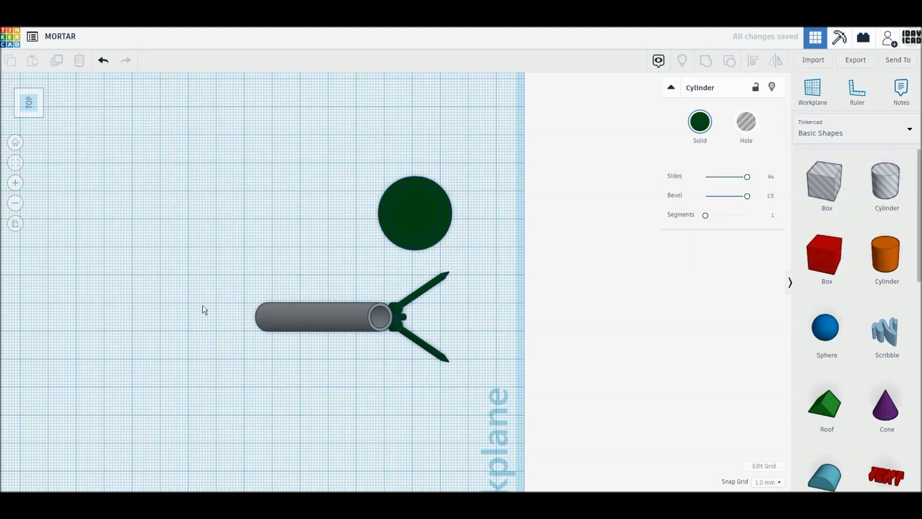
Place the green disc under the tube's lower end as the base plate
scroll(206, 317, "up", 2)
mouse_move(424, 197)
left_mouse_down()
mouse_move(255, 325)
mouse_move(232, 329)
left_mouse_up()
left_click_drag(233, 334, 241, 335)
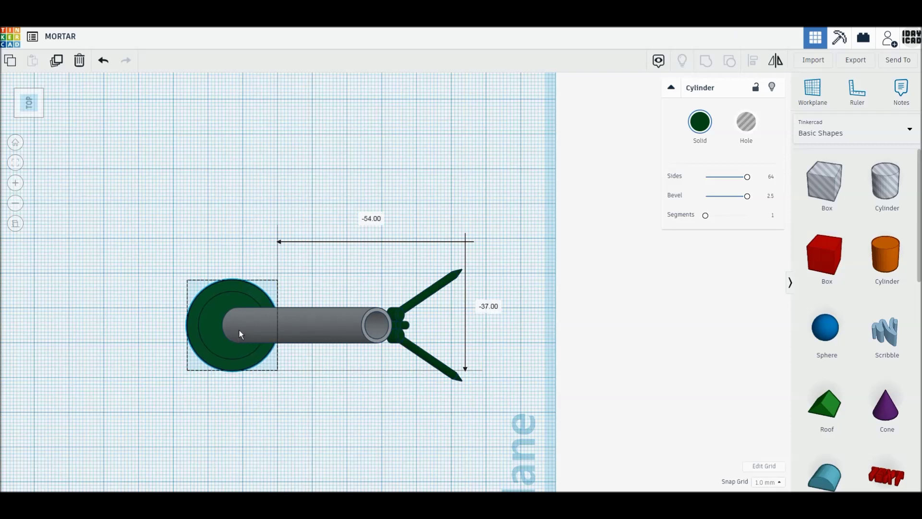
left_click(206, 220)
left_click(28, 114)
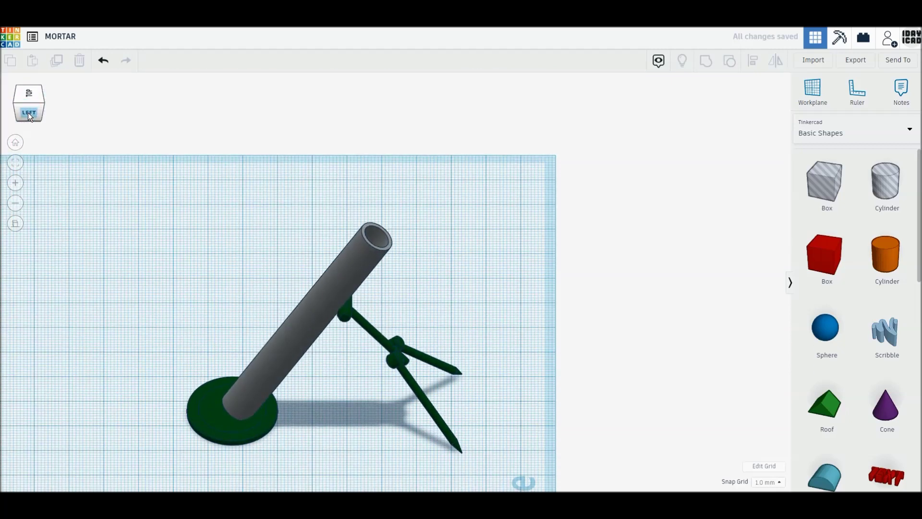
Select the tube, bipod and base together and shift them about 36 mm left
left_click_drag(153, 246, 479, 461)
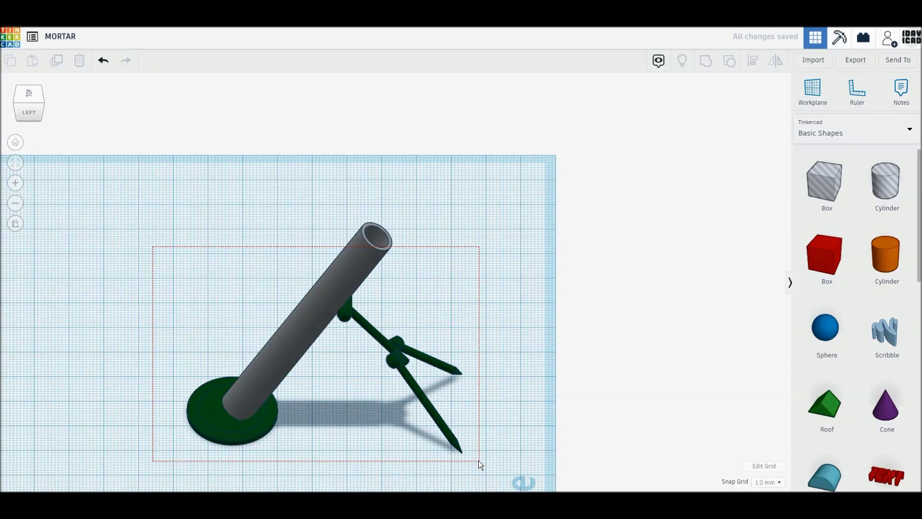
left_click_drag(280, 427, 220, 428)
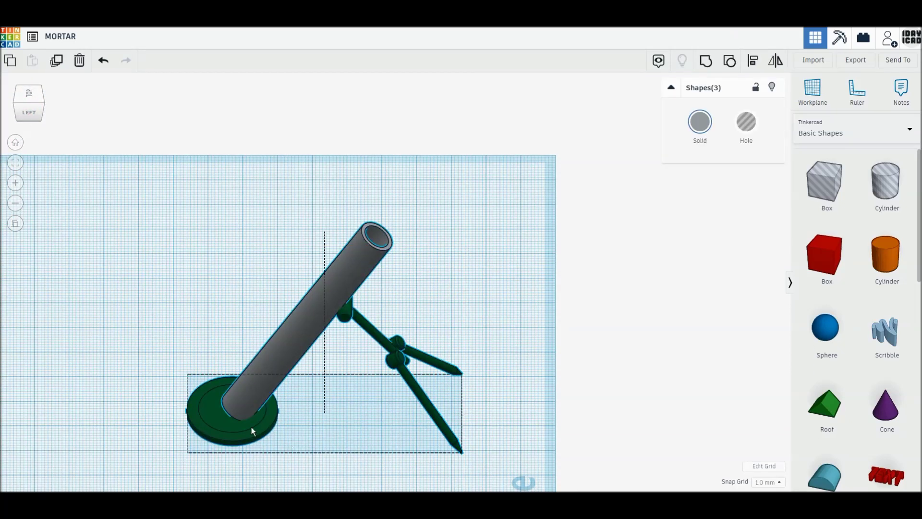
left_click_drag(219, 427, 138, 427)
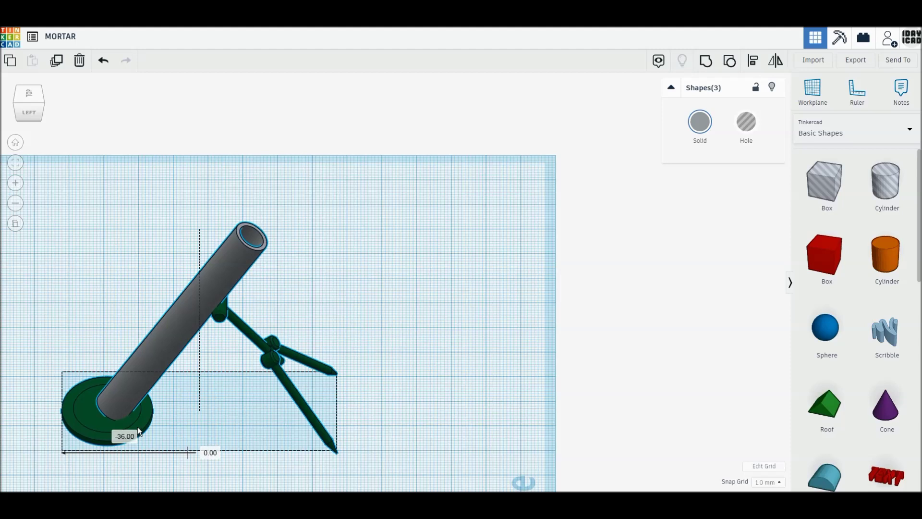
left_click(512, 389)
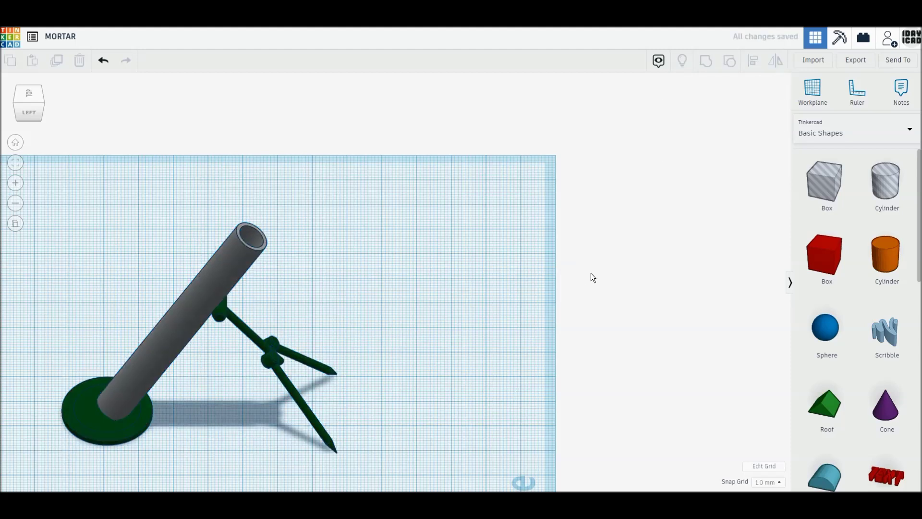
middle_click_drag(495, 304, 500, 195)
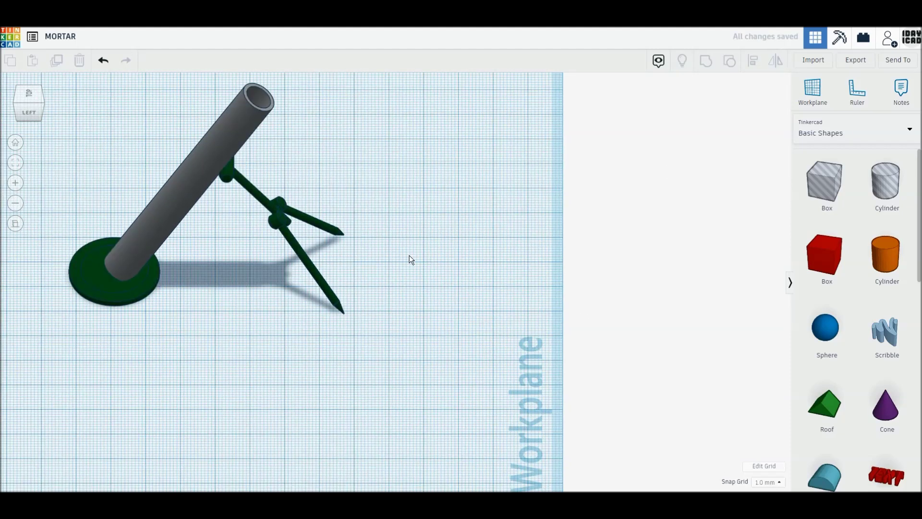
Add a sphere, cylinder, box and roof from Basic Shapes, with the roof beside the box
left_click(38, 91)
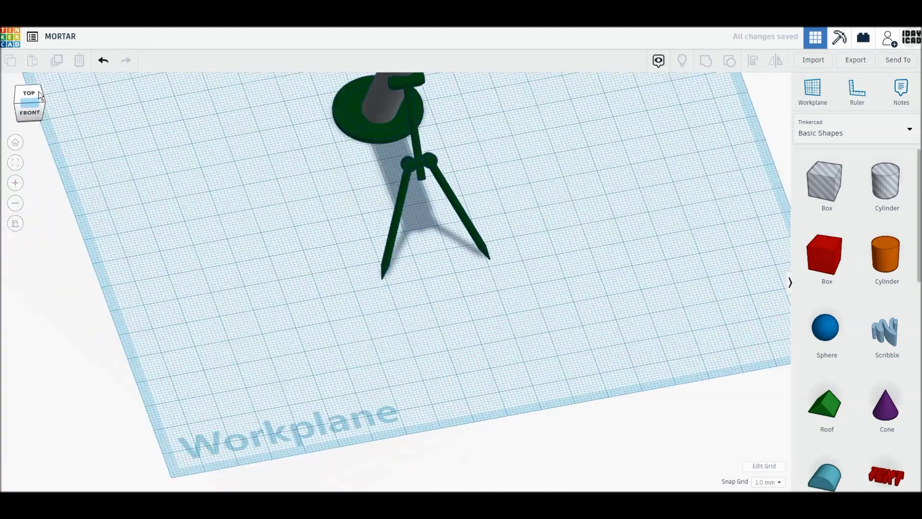
left_click_drag(844, 333, 592, 305)
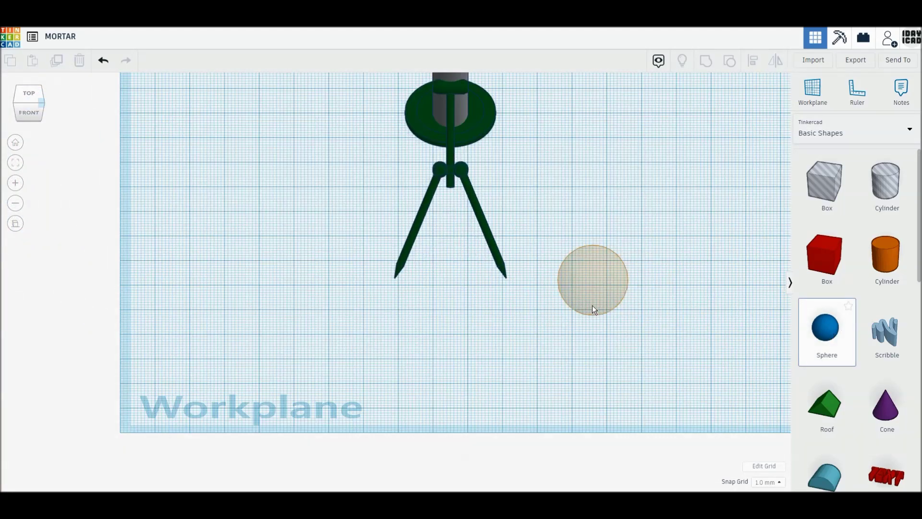
left_click_drag(888, 264, 681, 328)
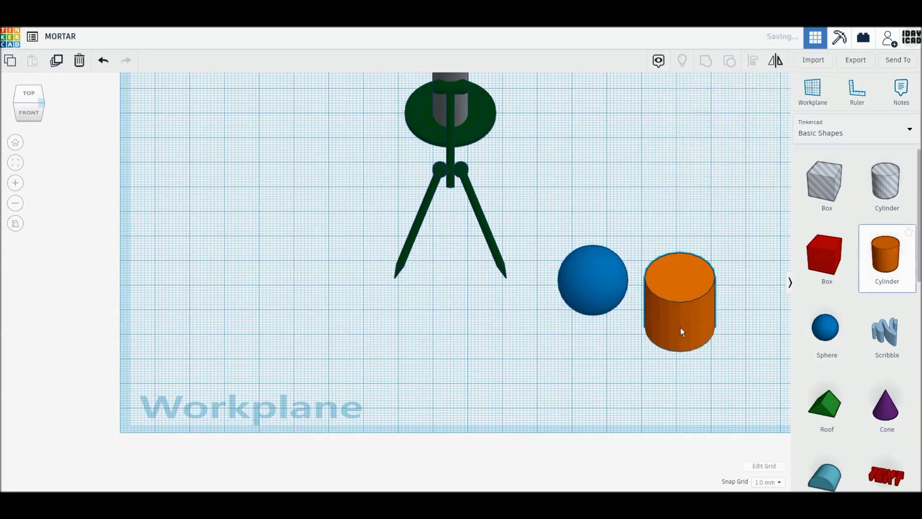
left_click_drag(825, 260, 458, 370)
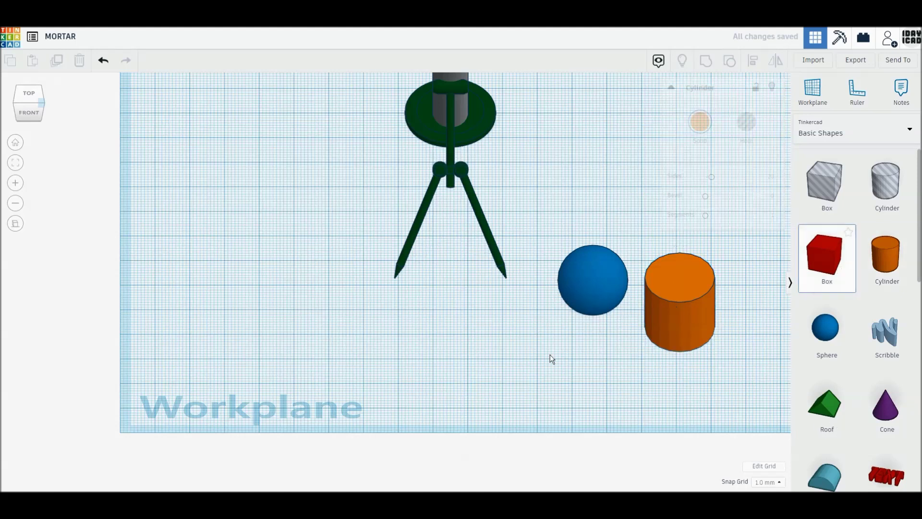
left_click_drag(822, 403, 576, 382)
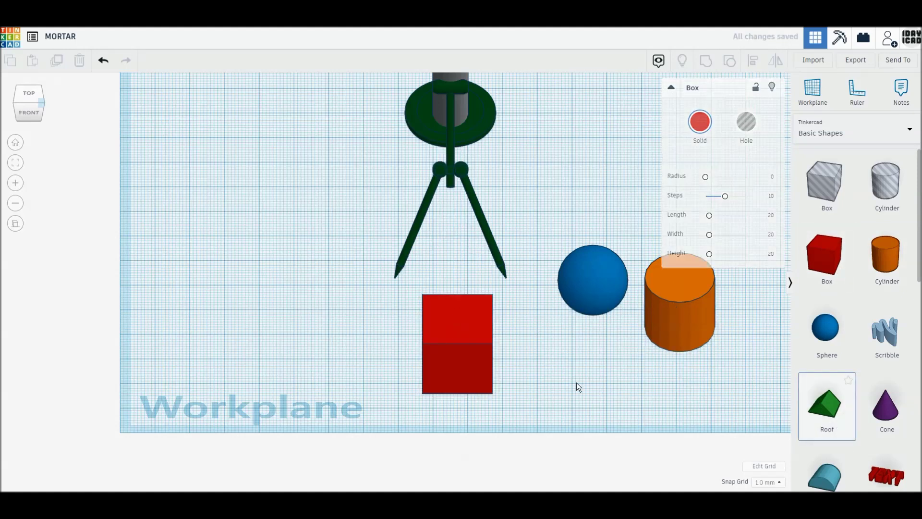
left_click_drag(593, 402, 553, 369)
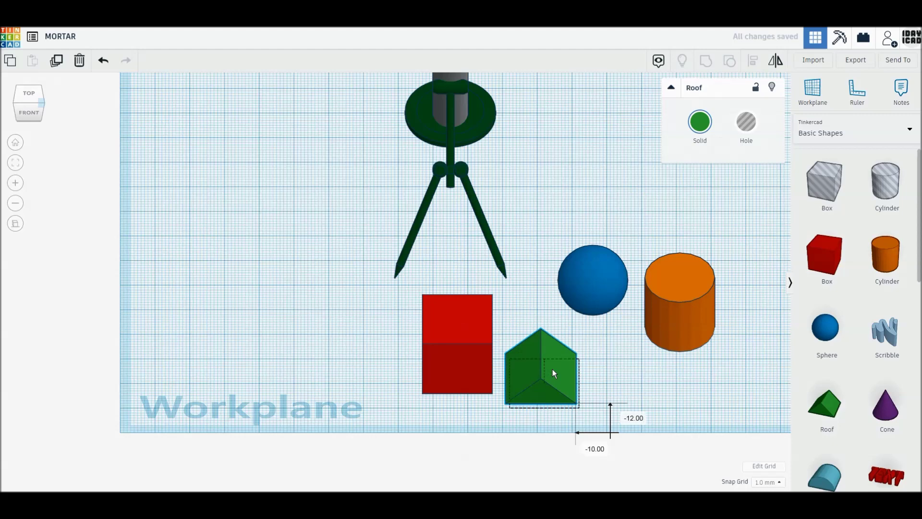
scroll(659, 393, "up", 3)
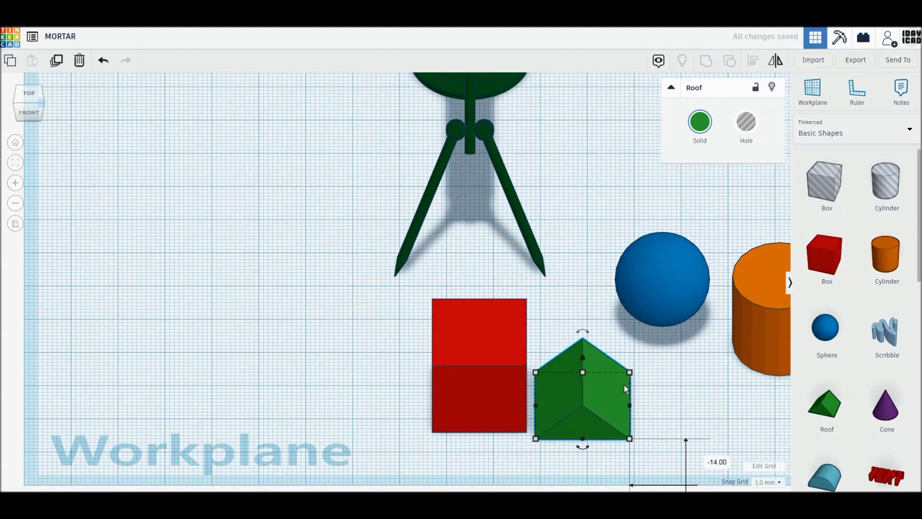
middle_click_drag(624, 385, 389, 362)
scroll(500, 393, "up", 3)
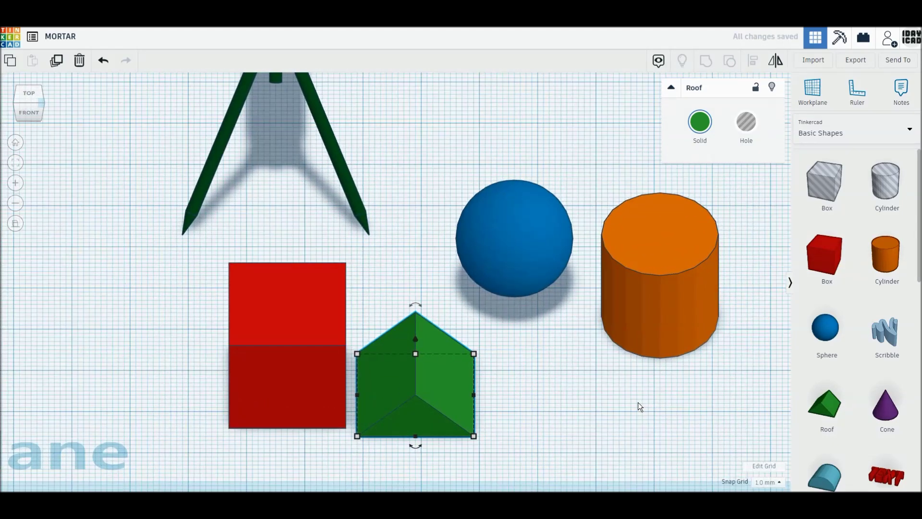
Turn the orange cylinder into a small, smooth 64-sided rod
left_click(632, 315)
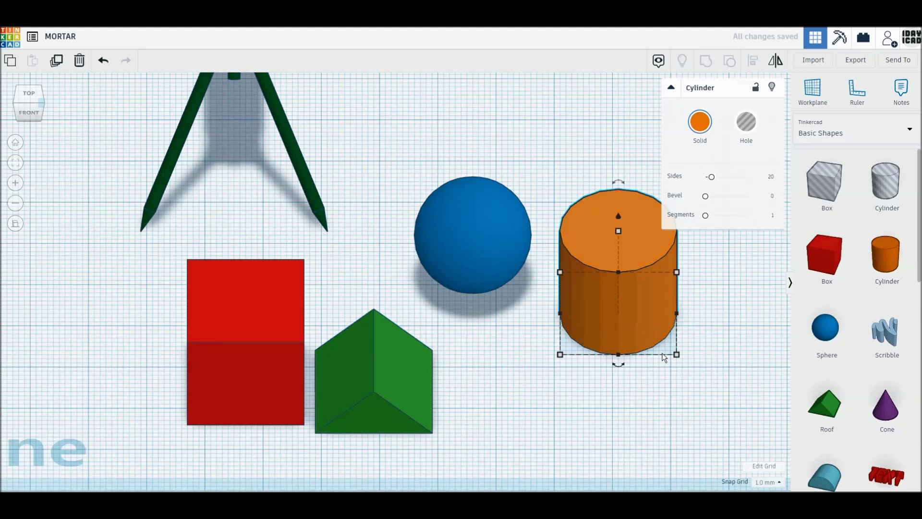
mouse_move(713, 178)
left_mouse_down()
mouse_move(765, 176)
mouse_move(773, 186)
left_mouse_up()
left_click_drag(619, 231, 621, 270)
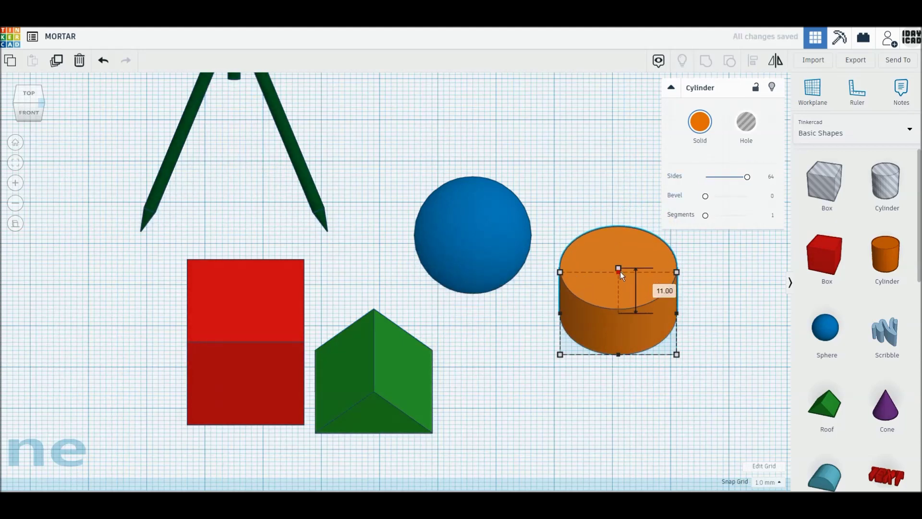
left_click_drag(677, 272, 572, 347)
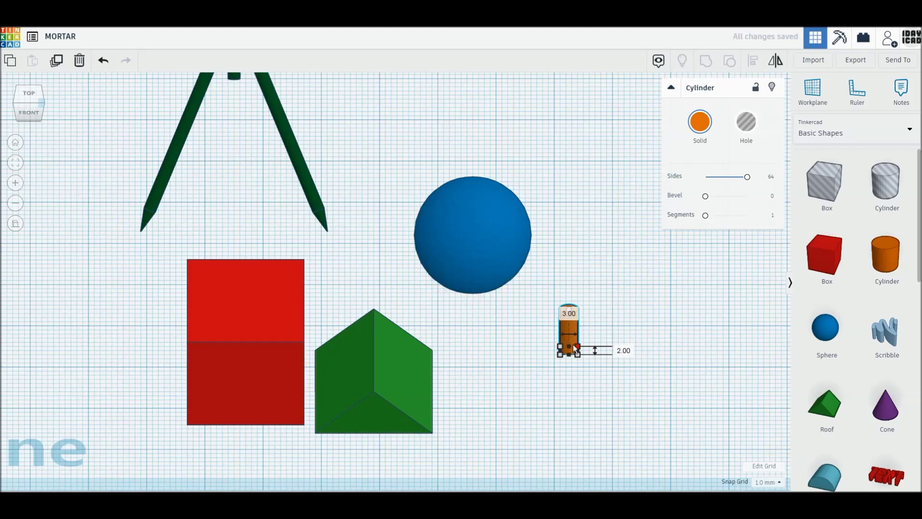
Stretch the sphere to 4×4×16 mm, lift it 4 mm, and set it beside the rod
left_click(480, 259)
left_click_drag(531, 318, 440, 250)
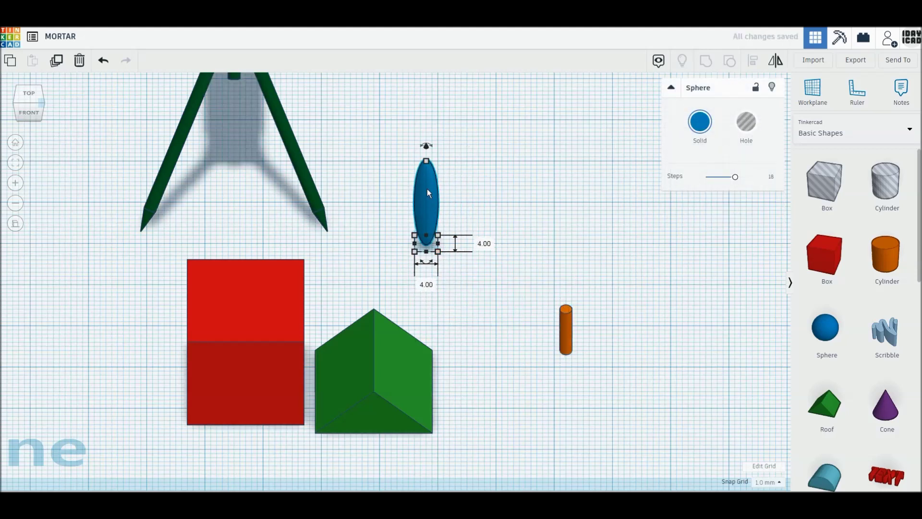
mouse_move(428, 163)
left_mouse_down()
mouse_move(429, 180)
mouse_move(428, 157)
left_mouse_up()
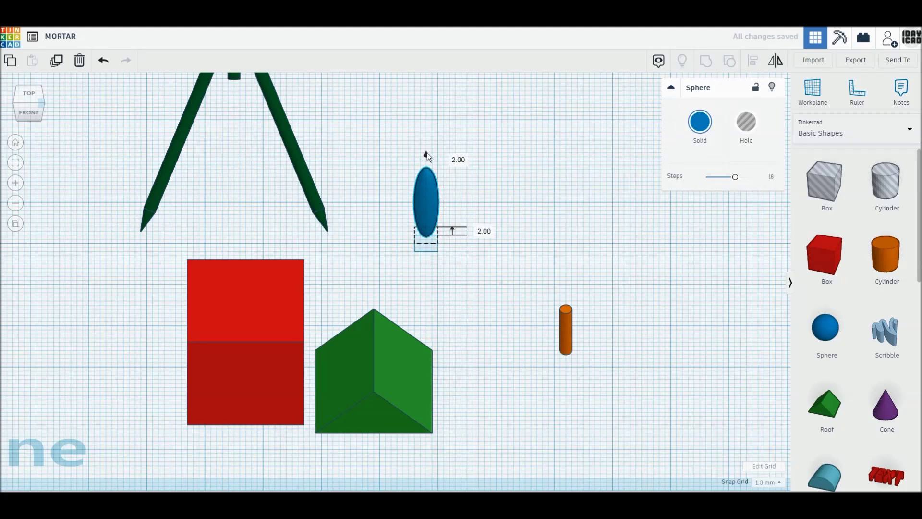
left_click_drag(427, 152, 427, 146)
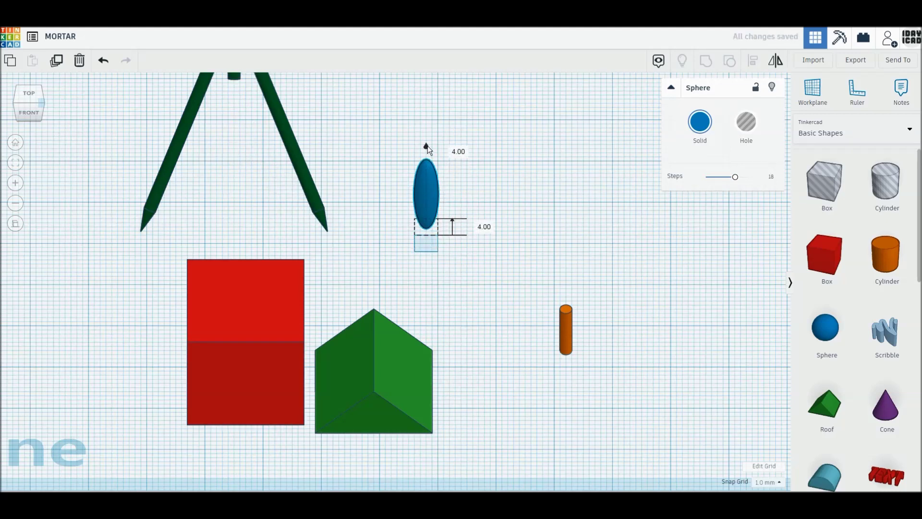
left_click(501, 213)
left_click_drag(421, 197, 506, 318)
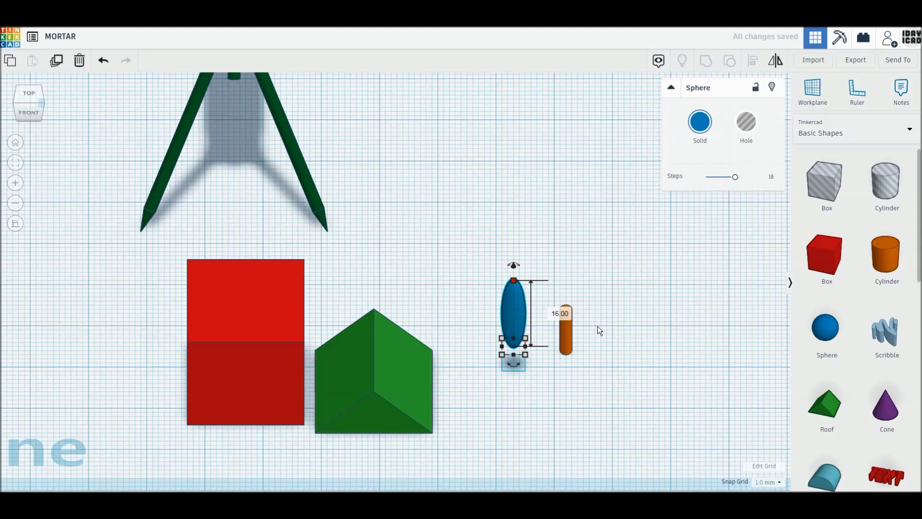
scroll(597, 326, "up", 3)
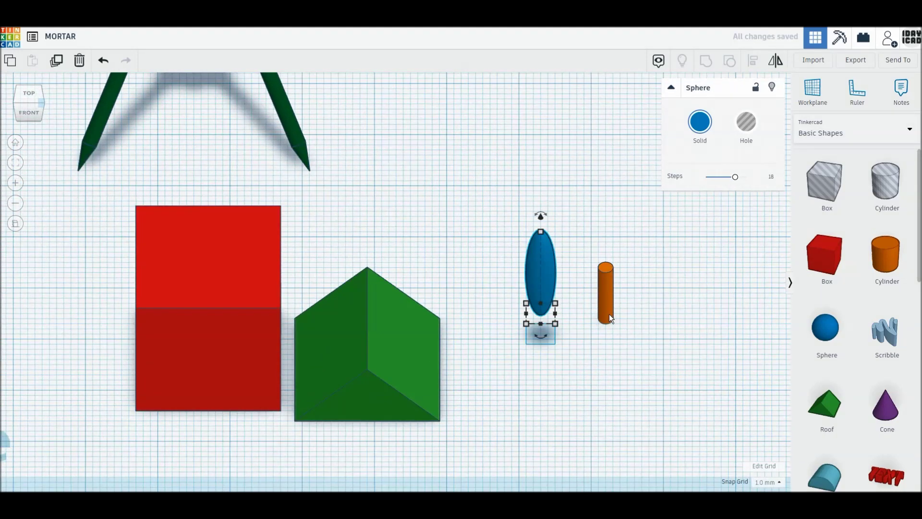
Duplicate the stretched sphere, narrow the copy to 3 mm and lift it 1 mm
left_click(611, 320)
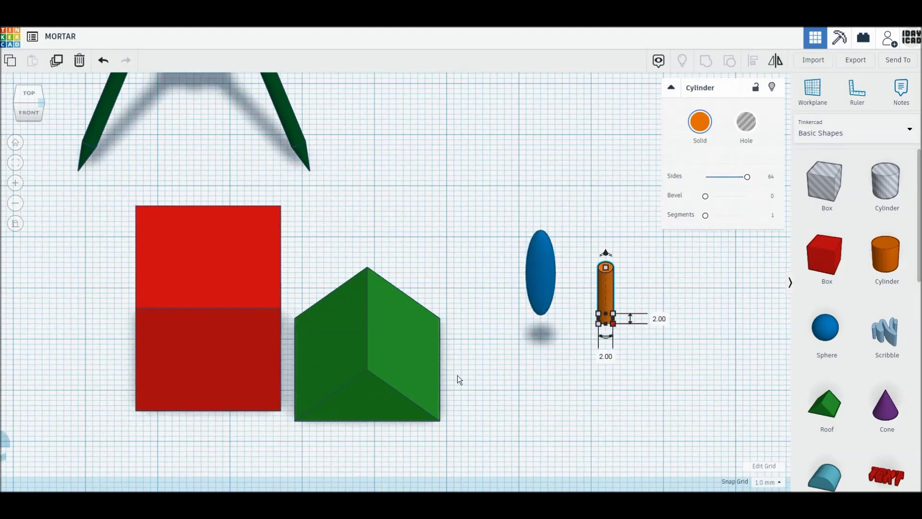
left_click(544, 277)
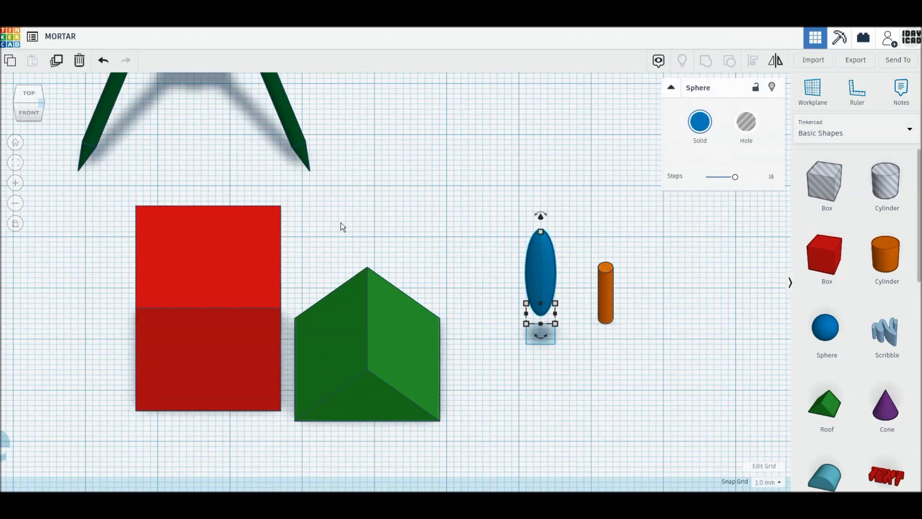
left_click(56, 61)
left_click_drag(546, 273, 494, 274)
left_click_drag(503, 323, 501, 321)
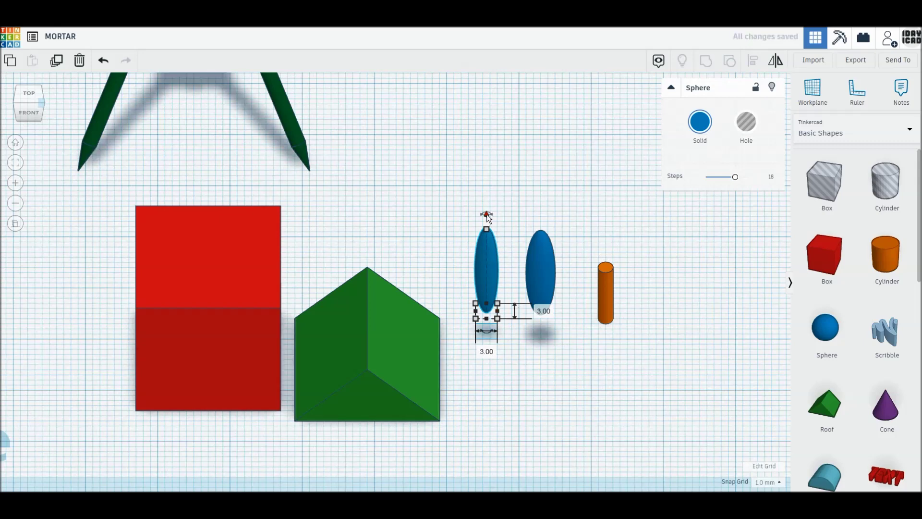
left_click_drag(487, 219, 488, 214)
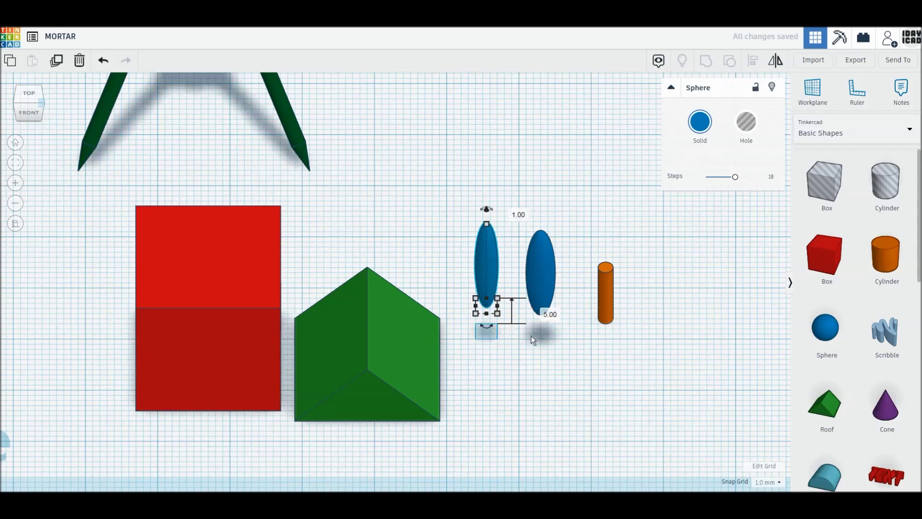
Colour the copy dark grey and the original shell dark green
left_click(700, 125)
left_click(880, 228)
left_click(540, 269)
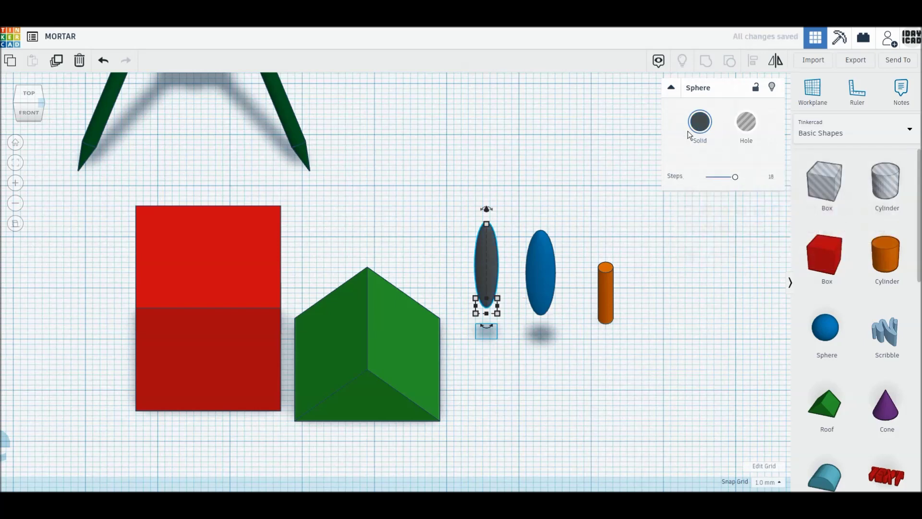
left_click(698, 121)
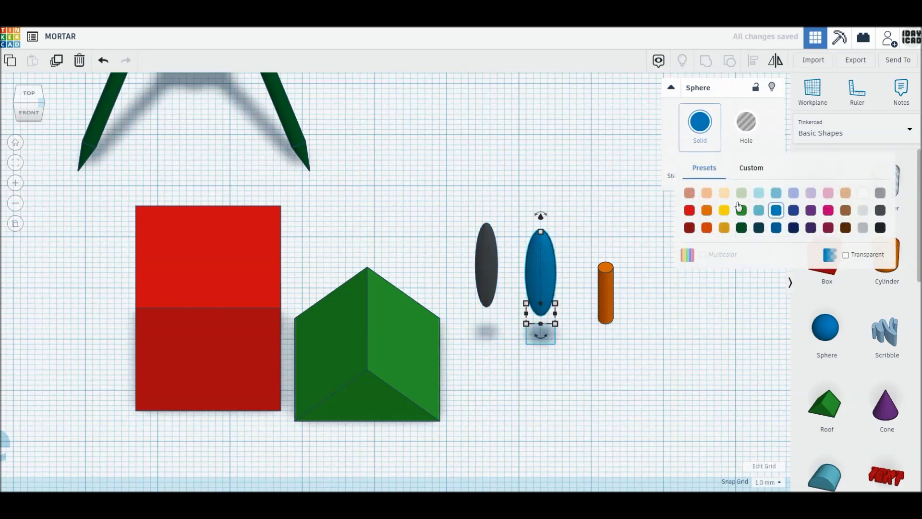
left_click(741, 230)
Make the rod light grey and lower the red box's height
left_click(607, 293)
left_click(700, 121)
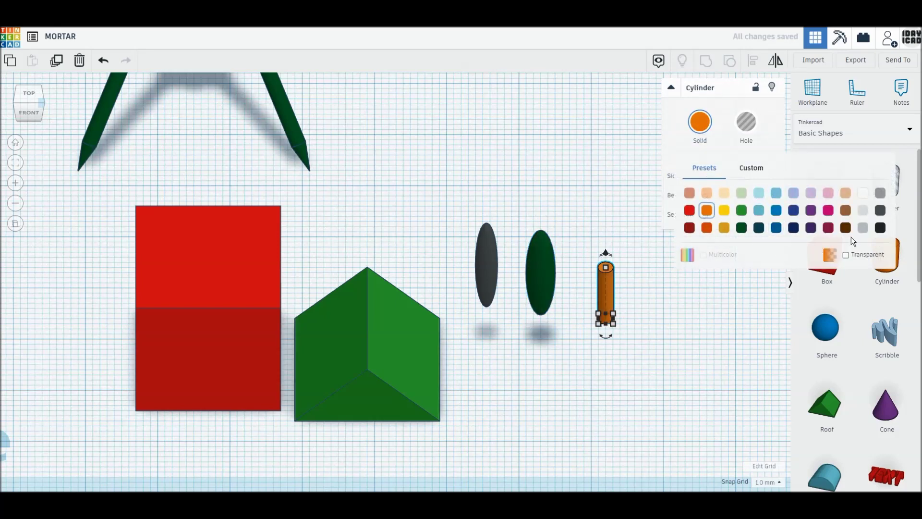
left_click(863, 228)
left_click(393, 371)
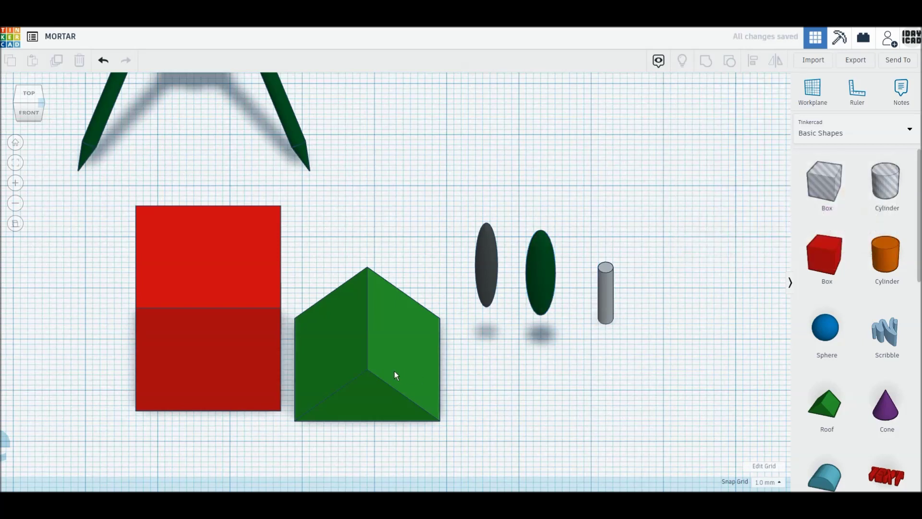
left_click(215, 273)
mouse_move(208, 258)
left_mouse_down()
mouse_move(208, 322)
mouse_move(208, 311)
left_mouse_up()
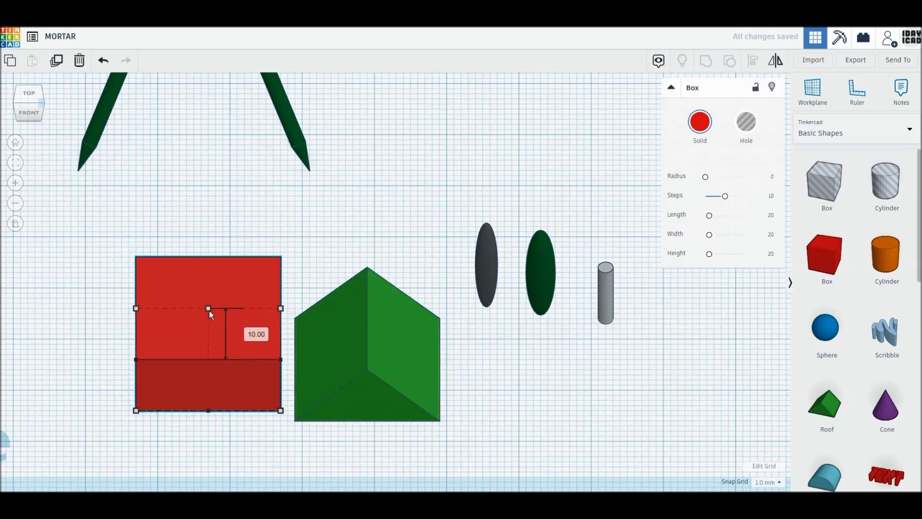
Raise the roof 10 mm, set it on the red box, and group the two
left_click(391, 323)
left_click_drag(367, 304, 369, 256)
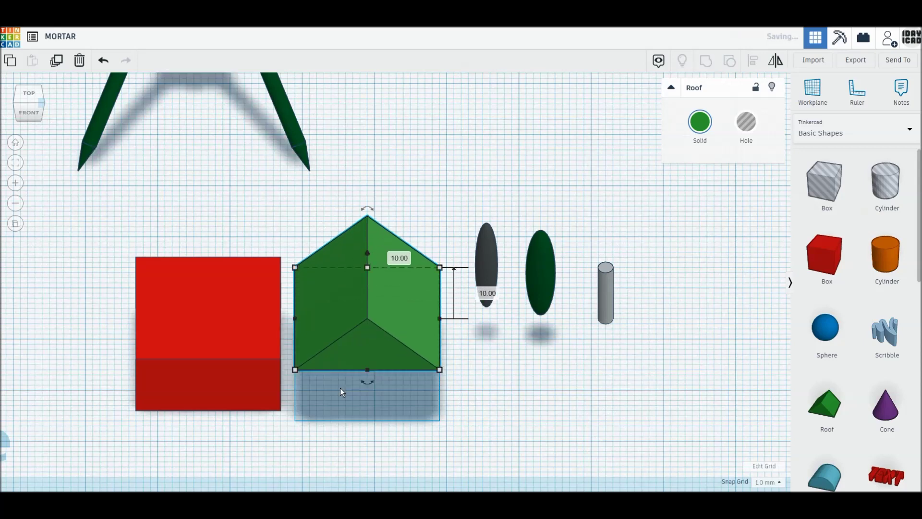
left_click_drag(400, 358, 243, 336)
left_click(268, 404, "shift")
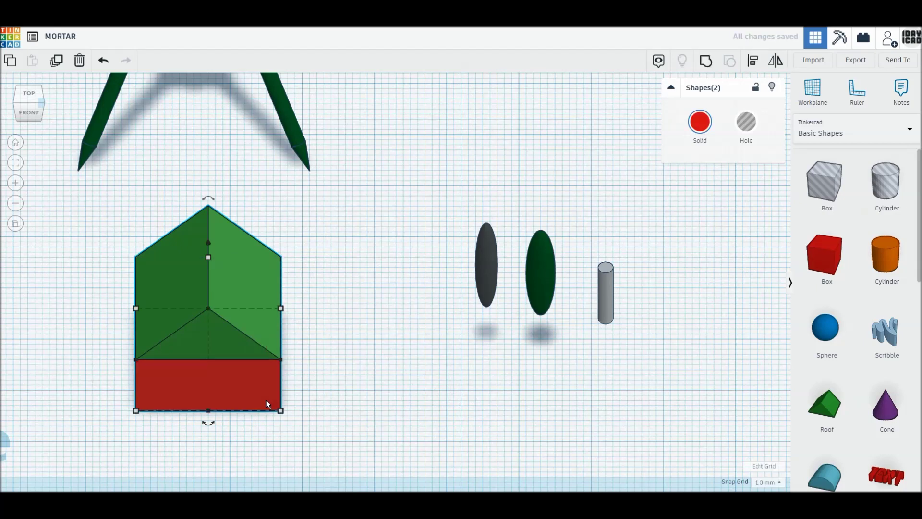
left_click(710, 67)
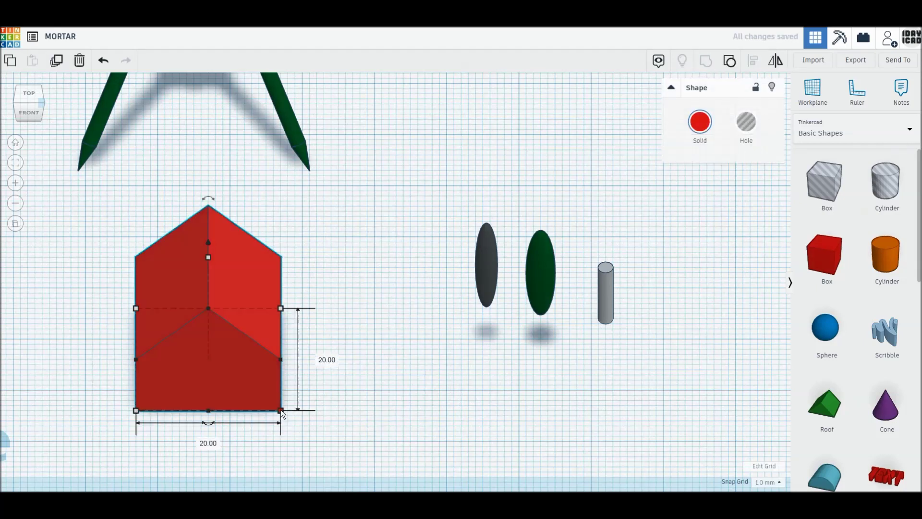
Resize the grouped shape to 0.5 height, 4 width and 5 length, and move it right
left_click(326, 362)
type("0.5")
key("Return")
left_click(215, 344)
type("4")
key("Return")
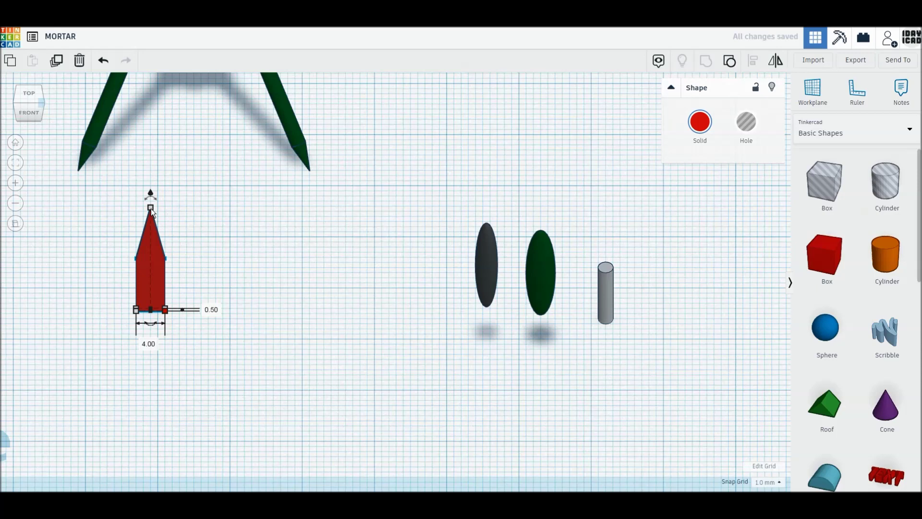
left_click(202, 258)
type("5")
key("Return")
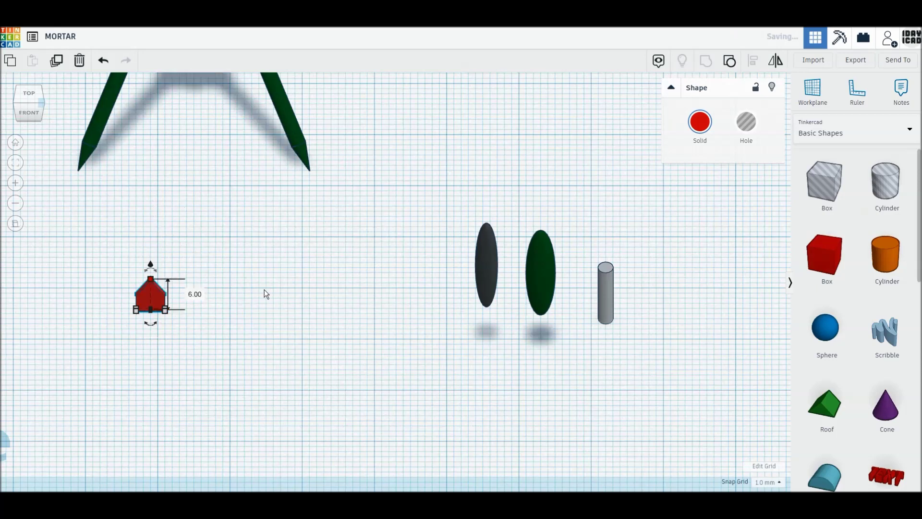
left_click(267, 300)
left_click_drag(155, 302, 405, 319)
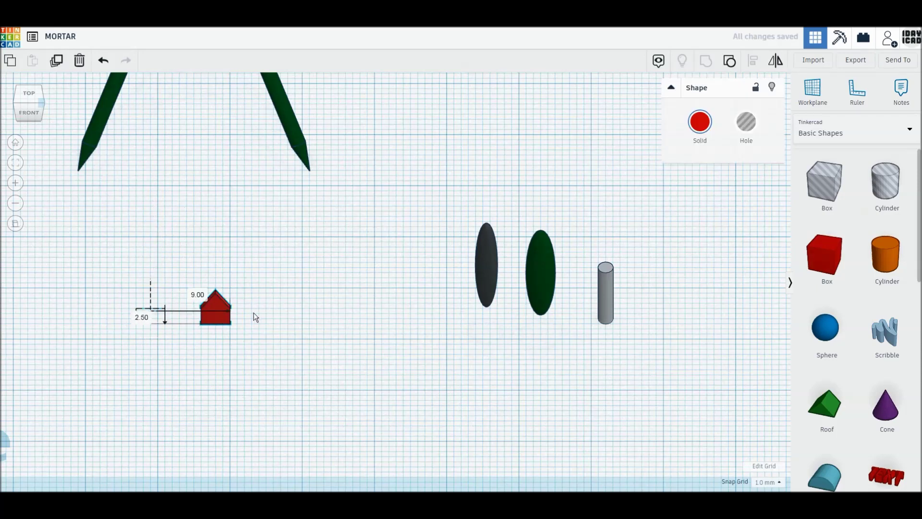
mouse_move(418, 327)
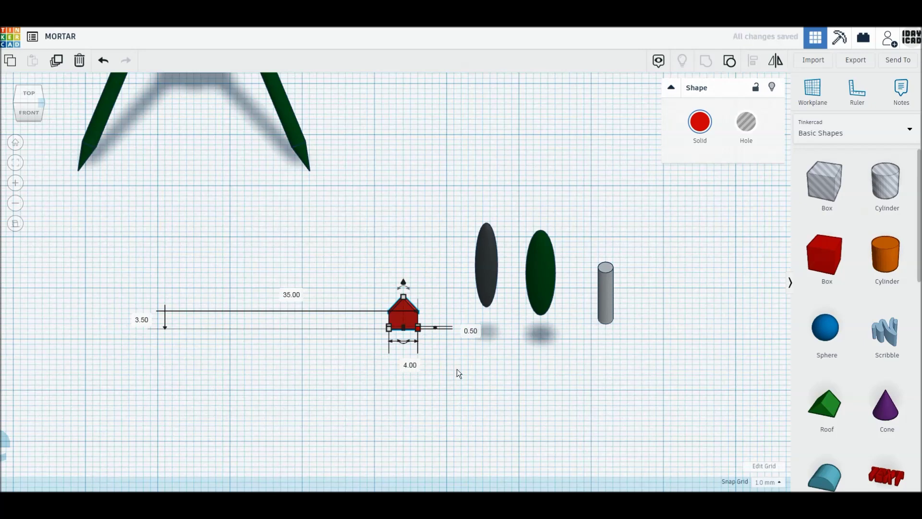
Make the red fin shape light grey
scroll(466, 373, "up", 2)
scroll(477, 361, "up", 1)
scroll(478, 360, "up", 1)
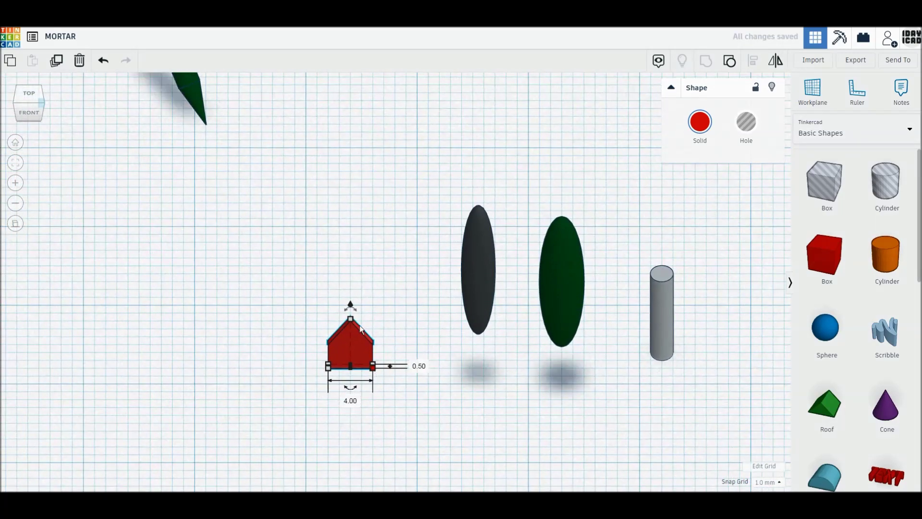
mouse_move(350, 318)
left_click(687, 143)
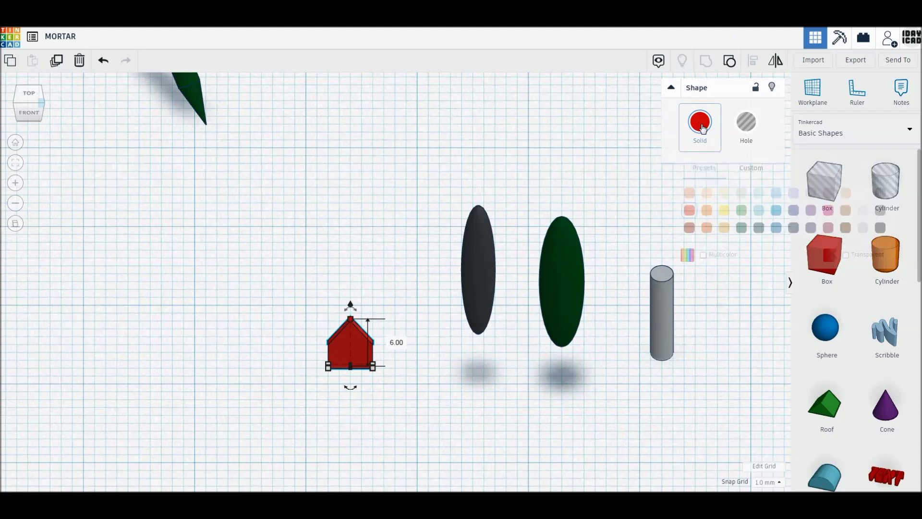
left_click(863, 227)
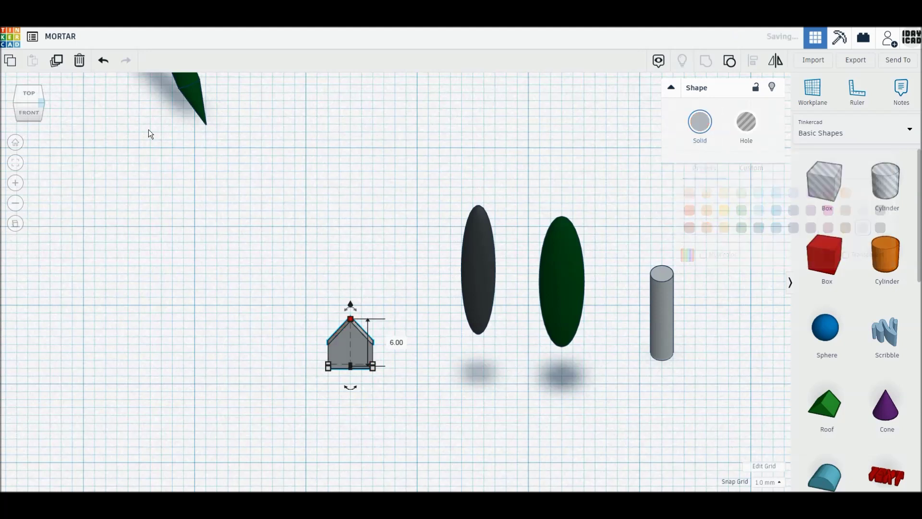
Duplicate the grey fin and rotate the copy 90° so the two cross
left_click(57, 69)
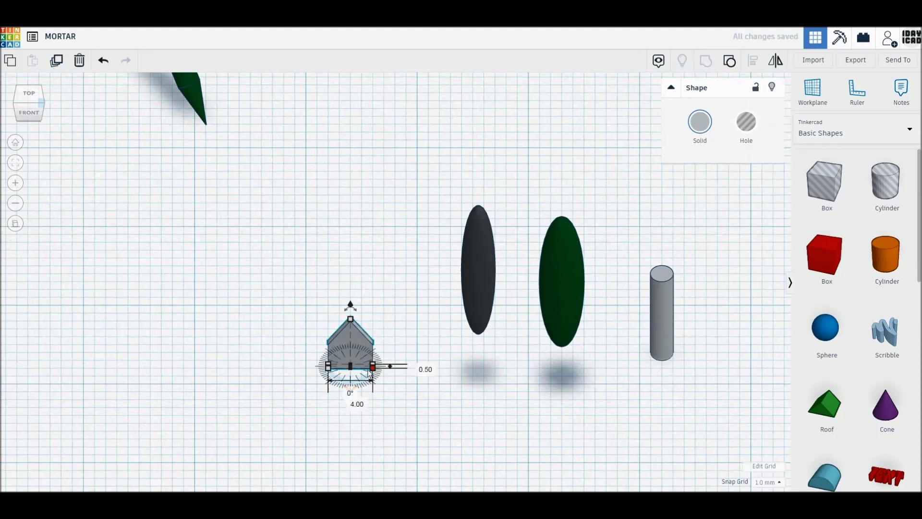
type("90")
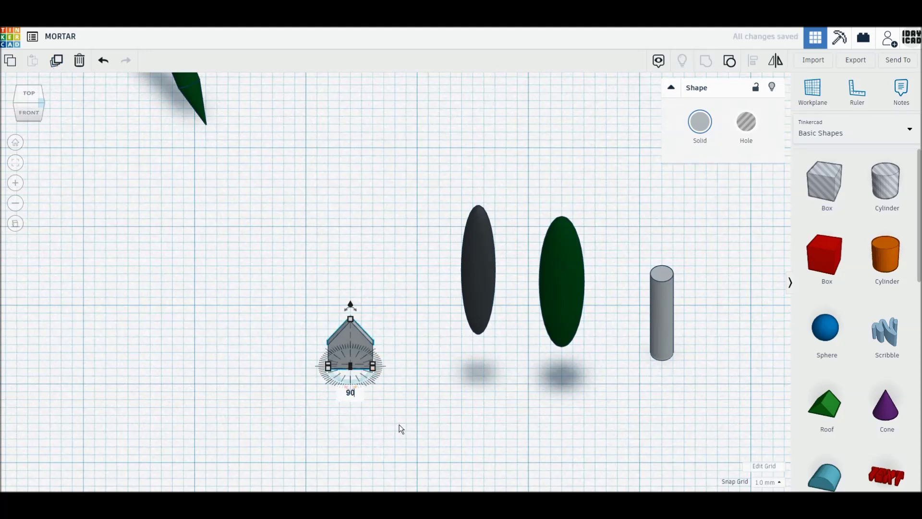
key("Return")
left_click(365, 275)
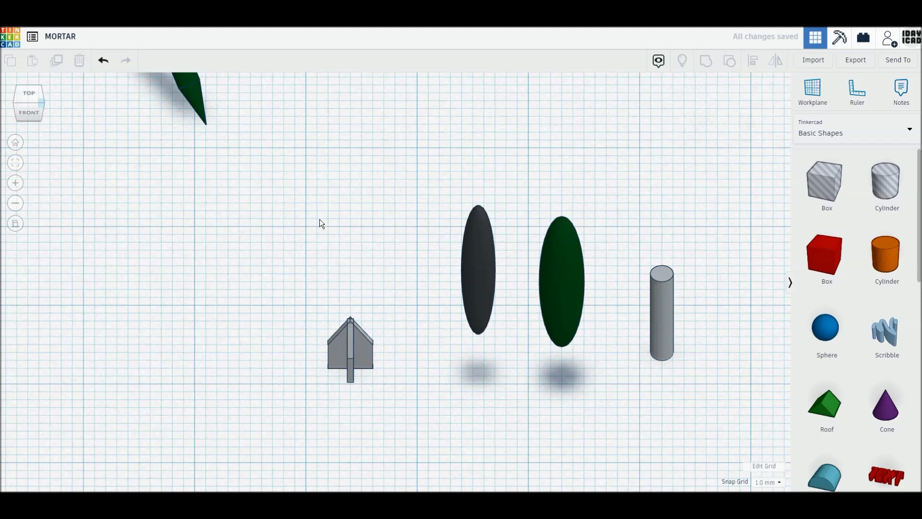
left_click_drag(301, 191, 725, 412)
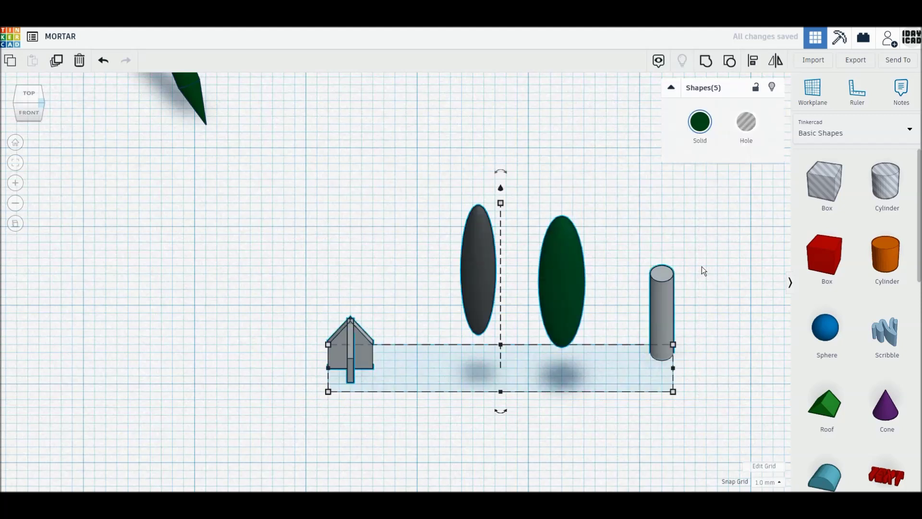
Align the five parts' centres, group them and enable Multicolor so the shell keeps its green and grey
left_click(752, 61)
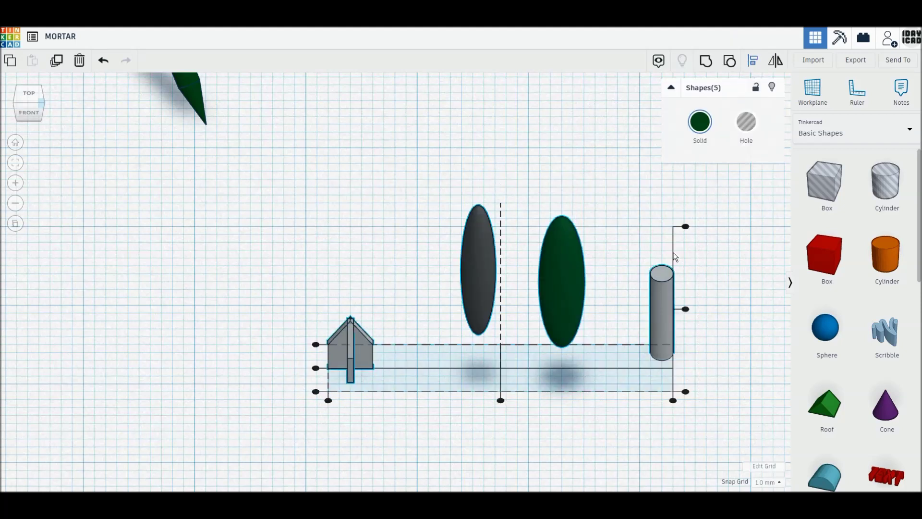
left_click(501, 401)
left_click(466, 368)
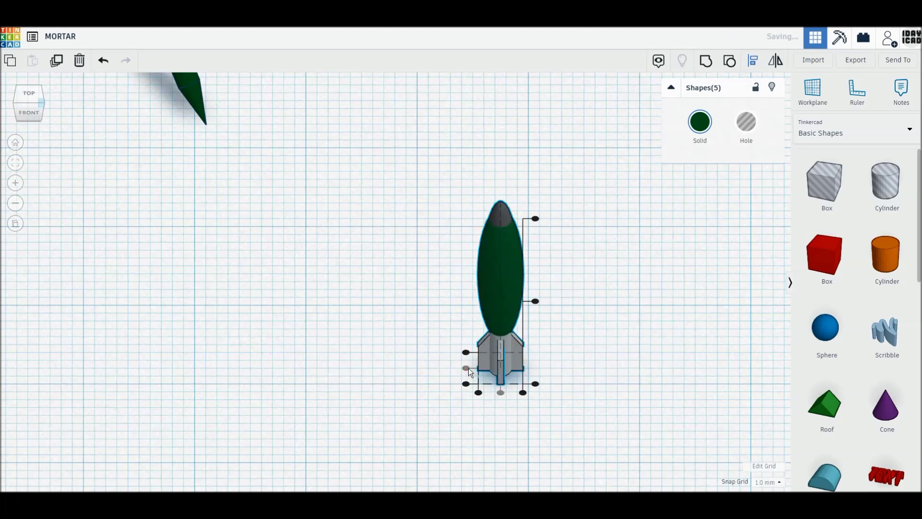
left_click(706, 63)
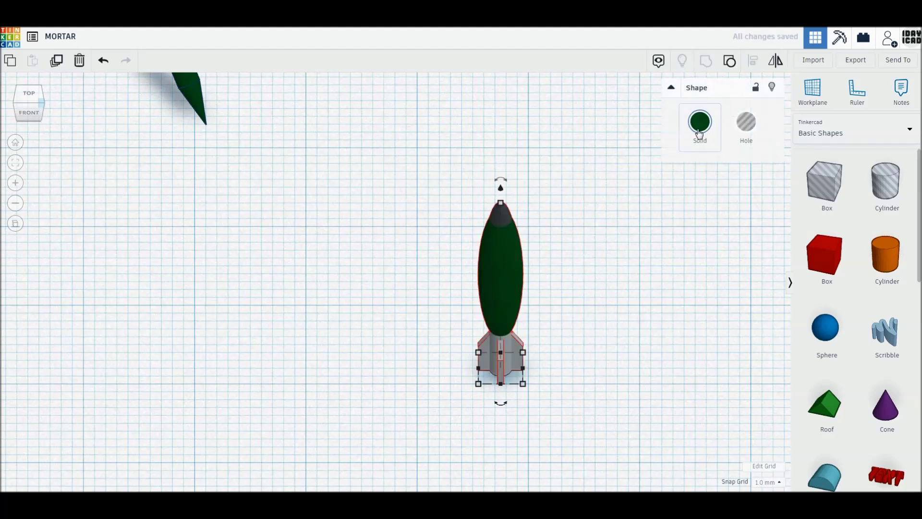
left_click(702, 124)
left_click(703, 254)
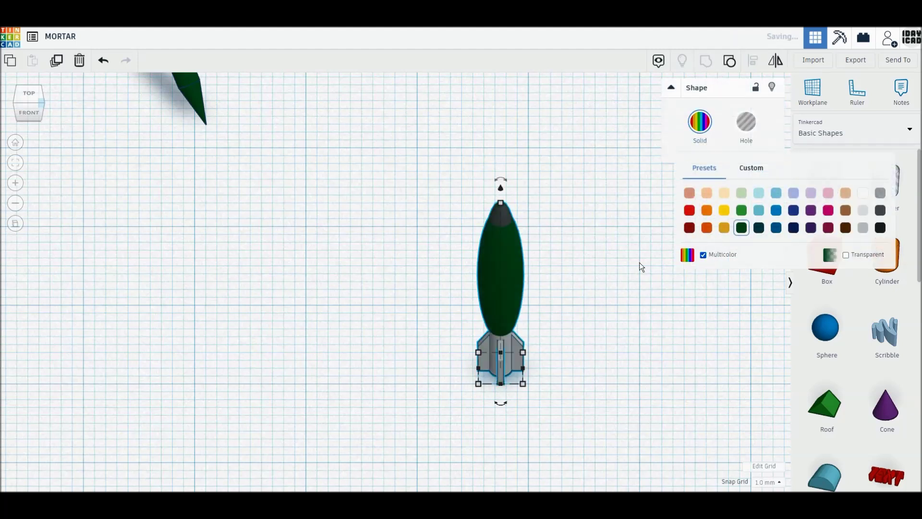
left_click(606, 290)
Duplicate the finished shell and move the copy back and to the left
right_click_drag(394, 398, 513, 366)
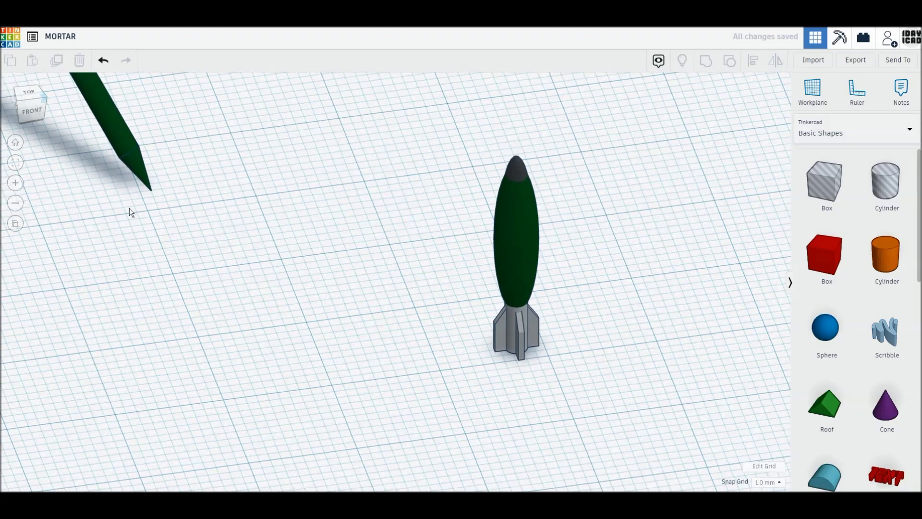
left_click(532, 264)
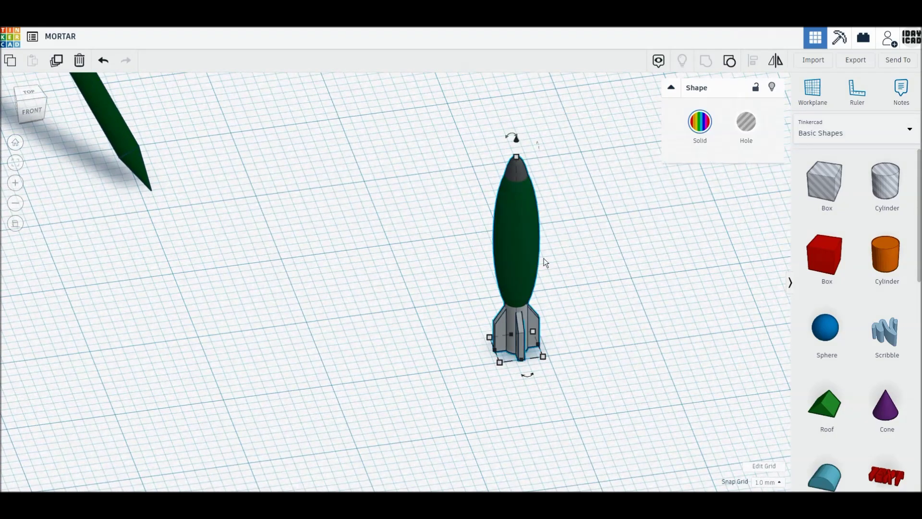
left_click(53, 65)
left_click_drag(529, 248, 389, 163)
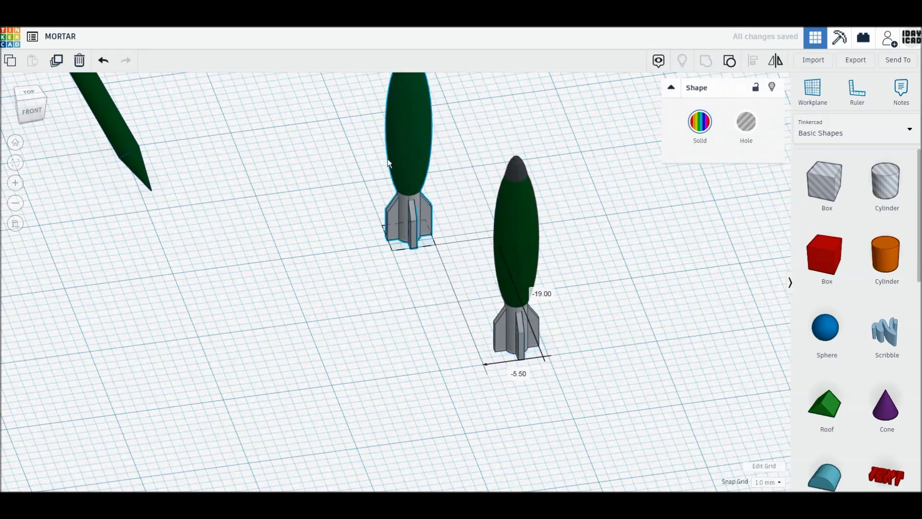
right_click_drag(203, 307, 232, 298)
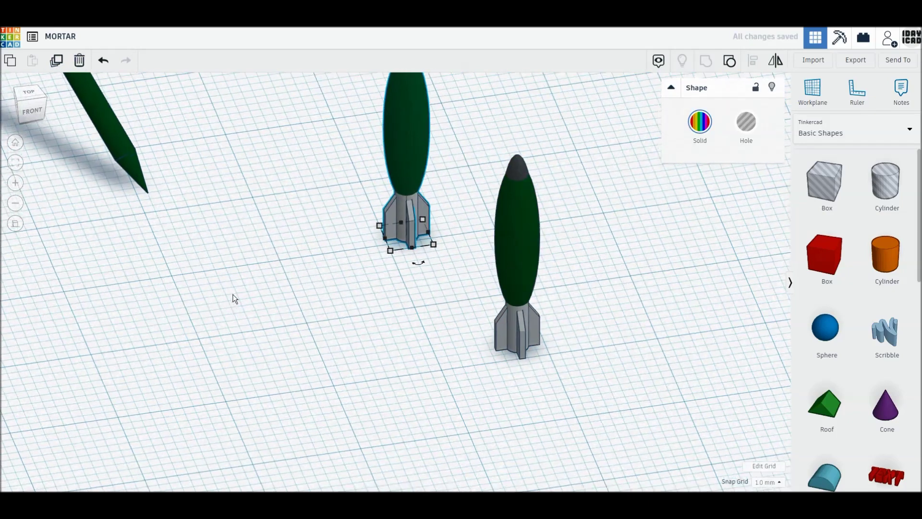
left_click(14, 105)
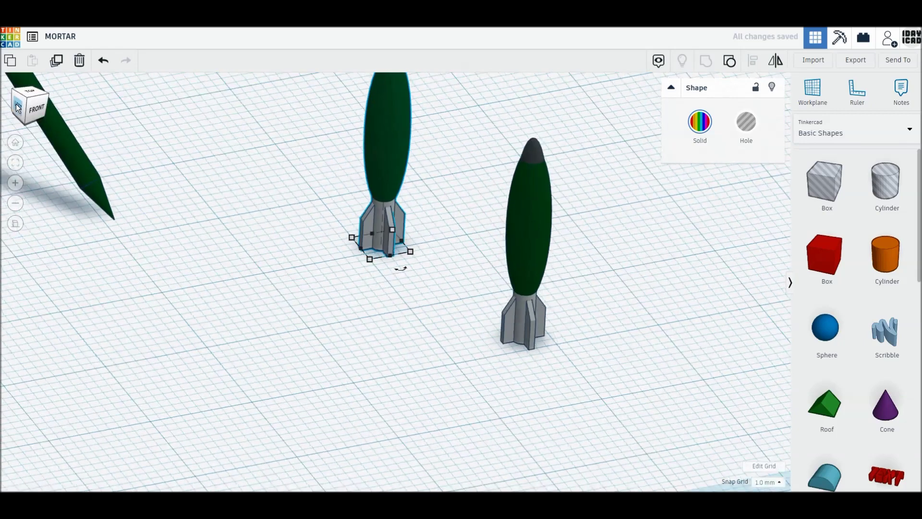
scroll(264, 286, "down", 3)
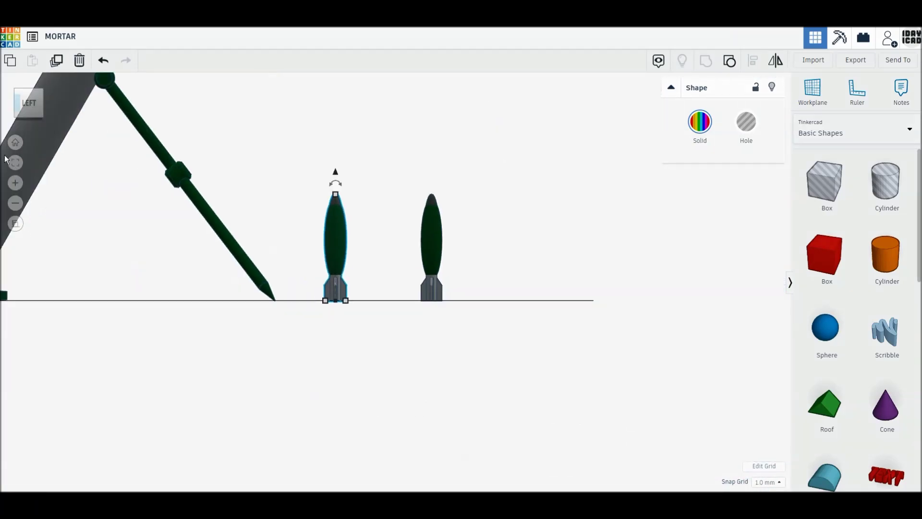
right_click_drag(363, 172, 496, 313)
scroll(494, 309, "down", 2)
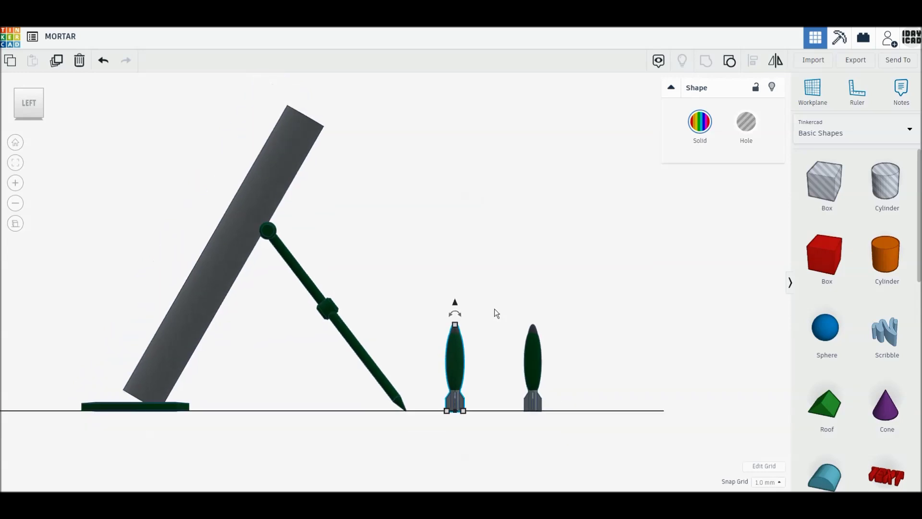
Lift the copied shell over the mortar tube and tilt it to about -31°
right_click_drag(422, 259, 476, 292)
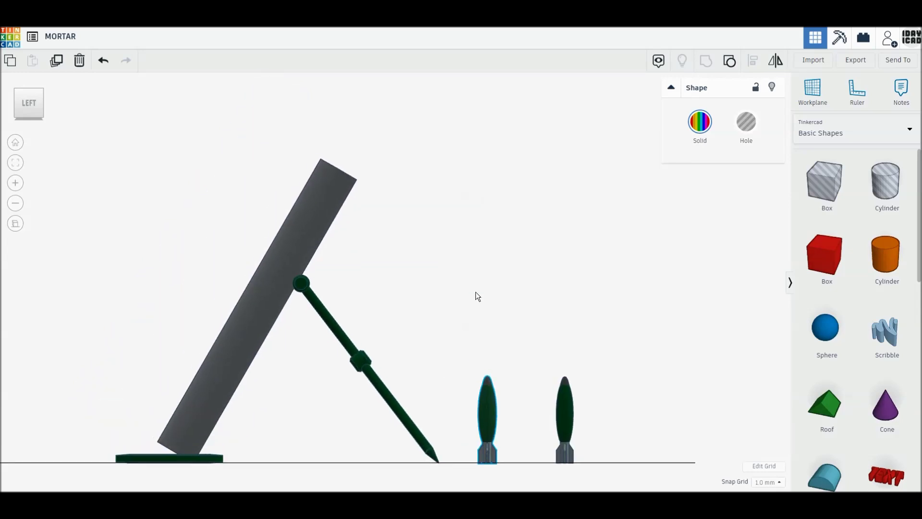
left_click_drag(487, 355, 470, 108)
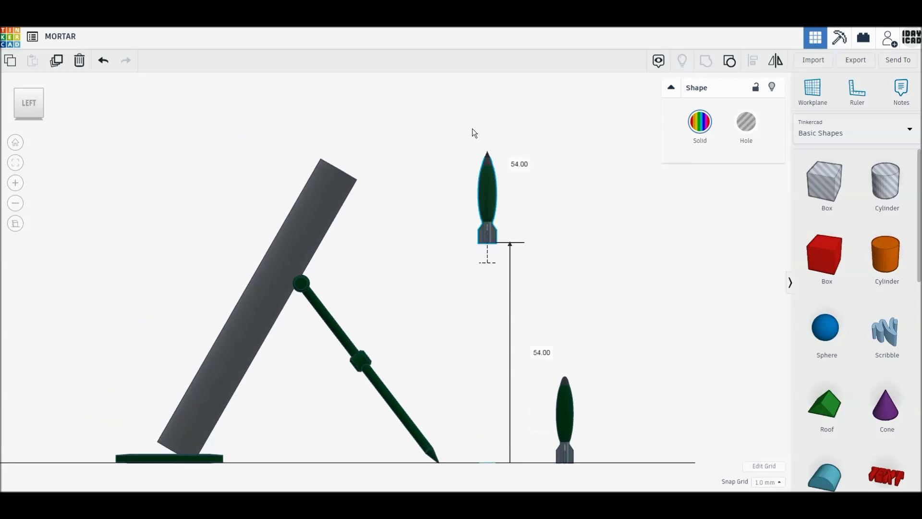
left_click_drag(491, 161, 318, 166)
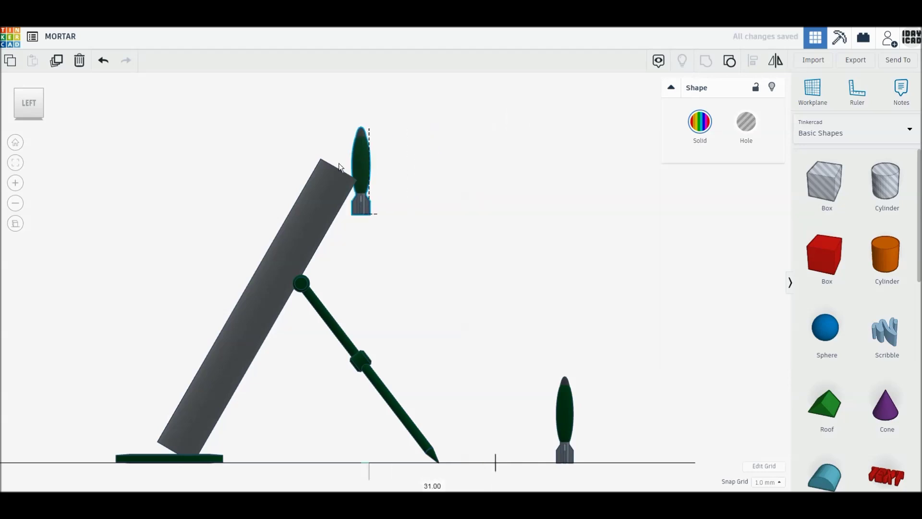
left_click_drag(318, 116, 360, 95)
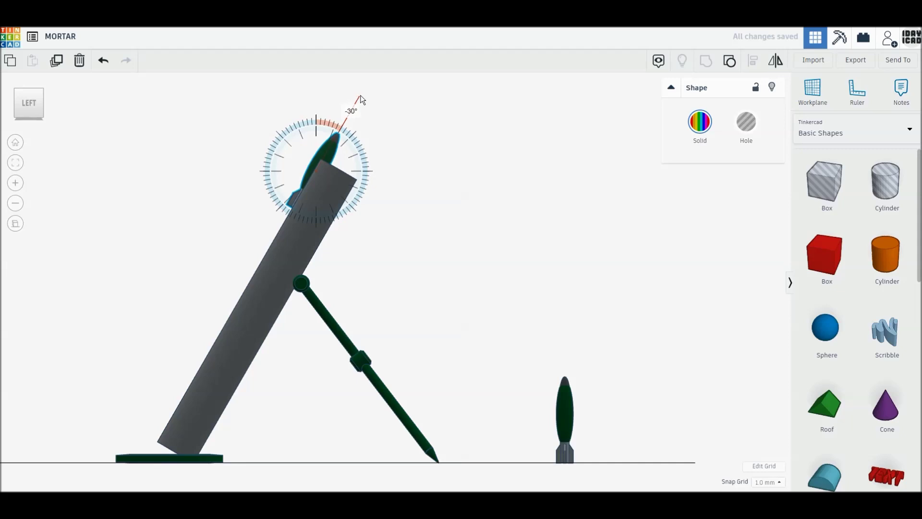
left_click_drag(360, 95, 362, 95)
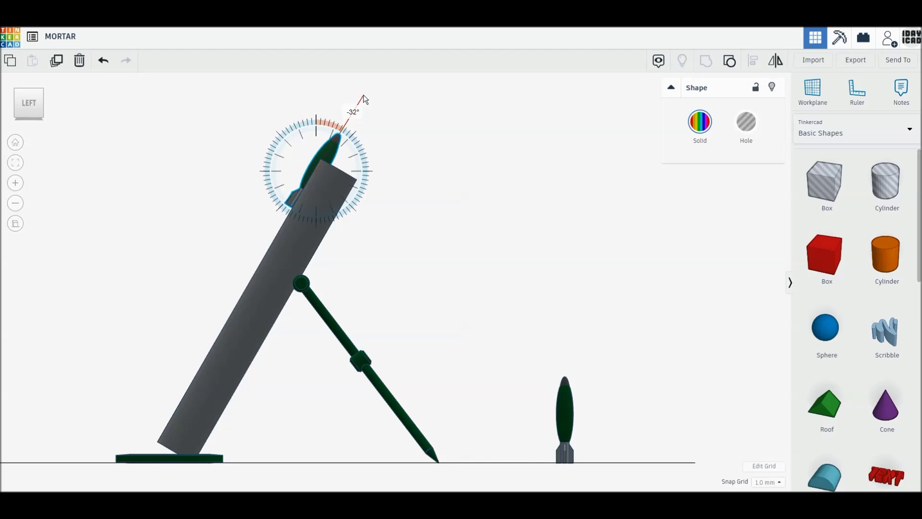
Raise the tilted shell higher, clear above the tube's muzzle
scroll(431, 284, "down", 1)
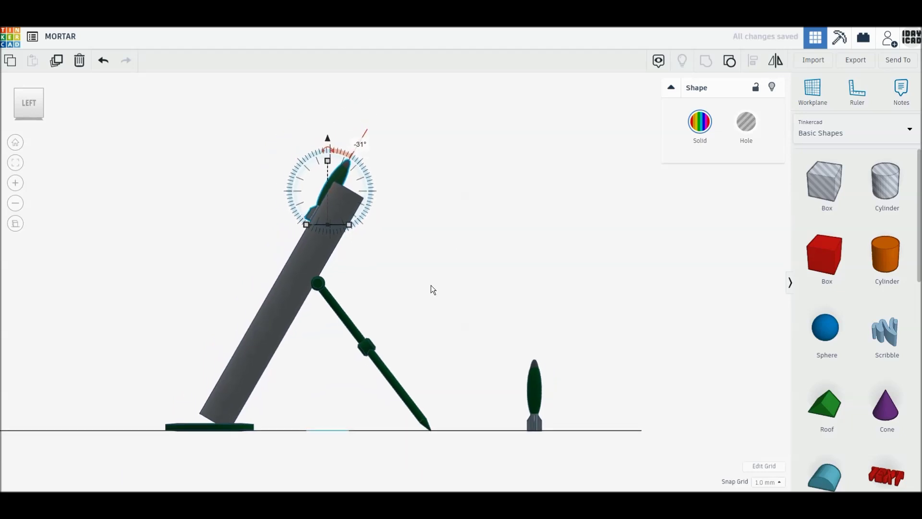
middle_click_drag(396, 311, 381, 344)
left_click_drag(308, 186, 311, 79)
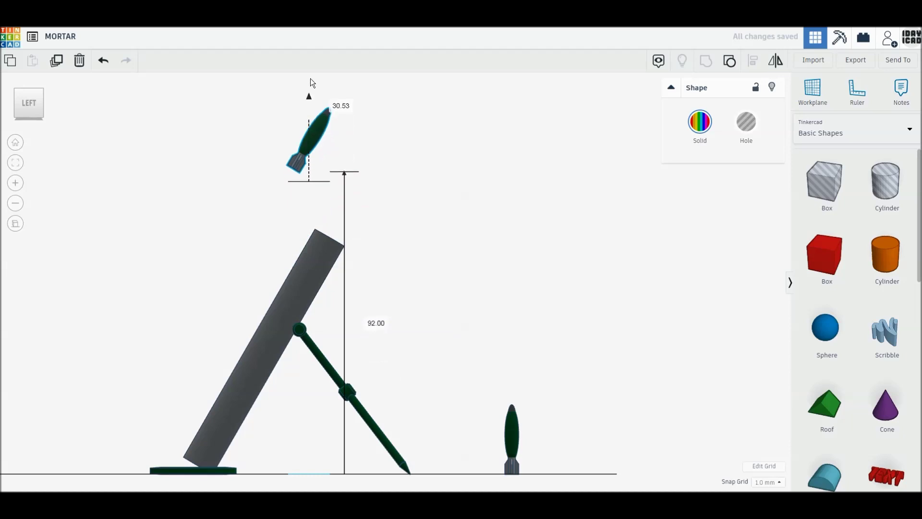
left_click_drag(327, 120, 398, 115)
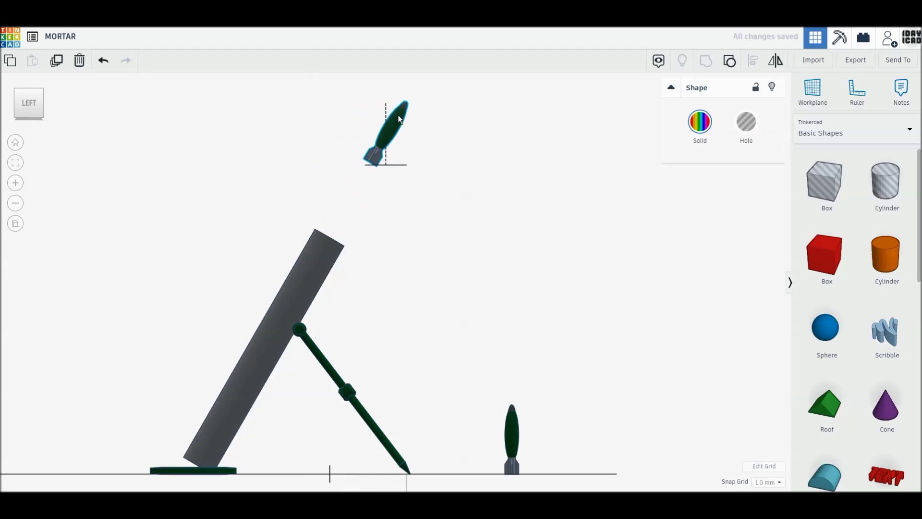
left_click(524, 212)
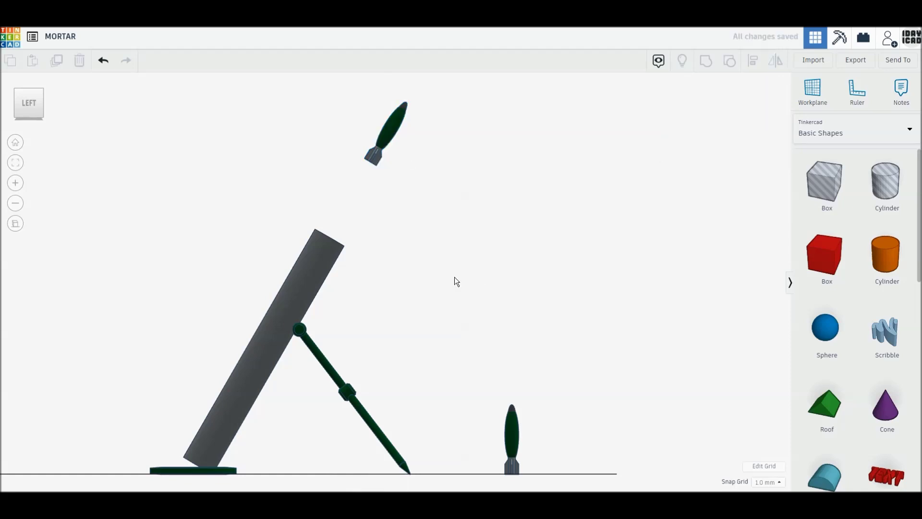
scroll(476, 330, "down", 2)
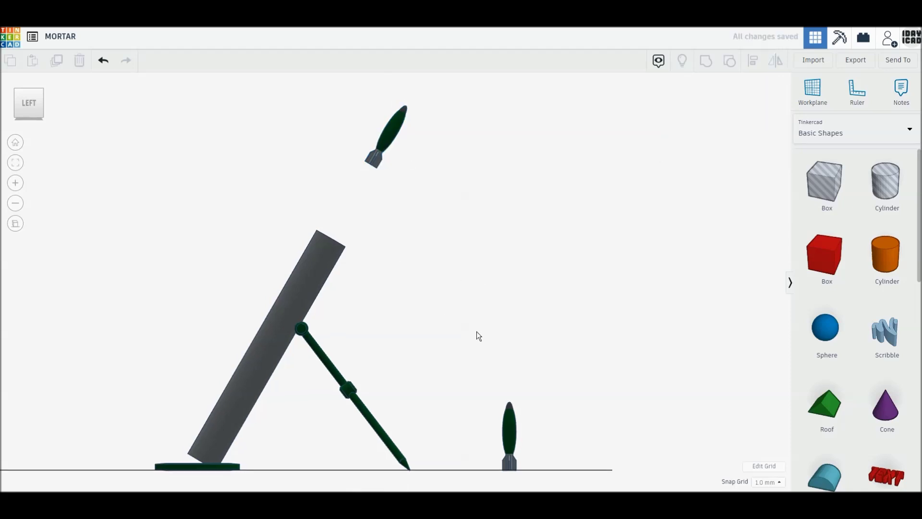
From the top view, slide the flying shell onto the barrel's axis
left_click(28, 84)
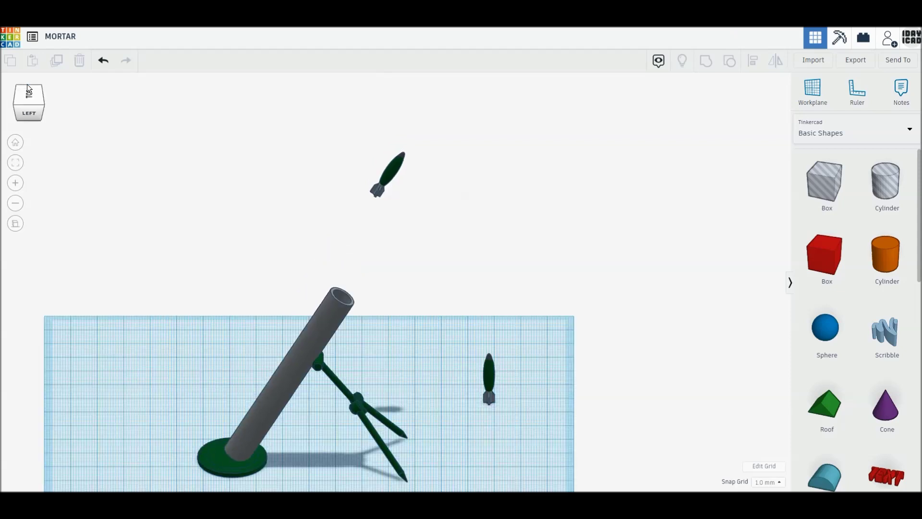
mouse_move(386, 325)
middle_mouse_down()
mouse_move(380, 266)
mouse_move(389, 294)
middle_mouse_up()
scroll(381, 266, "up", 2)
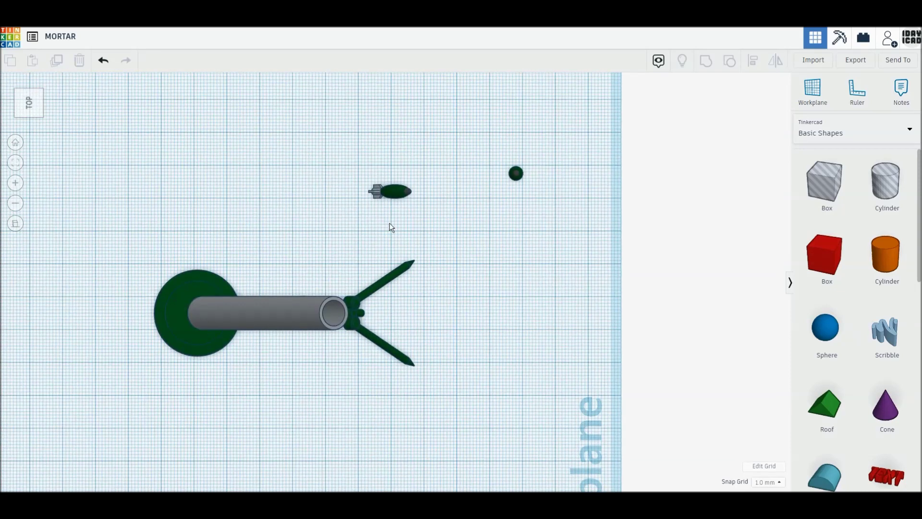
scroll(389, 295, "up", 1)
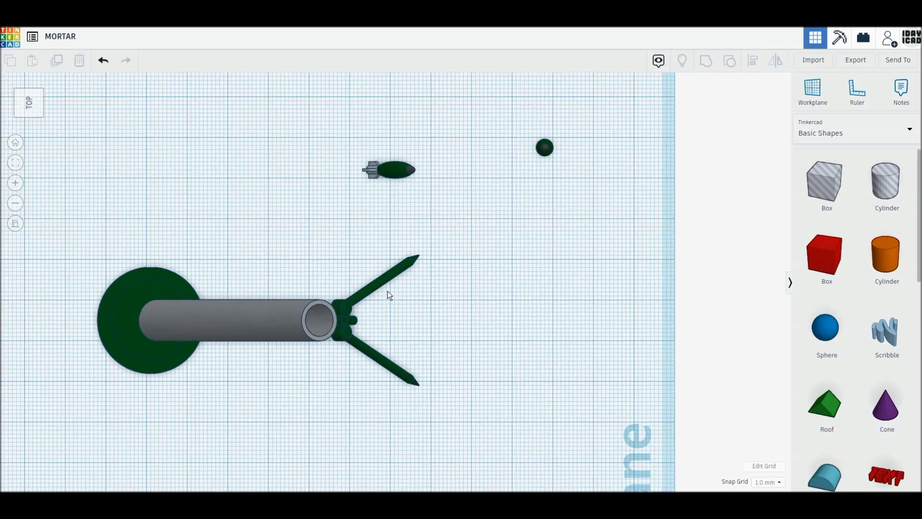
left_click(397, 179)
left_click_drag(402, 184, 401, 318)
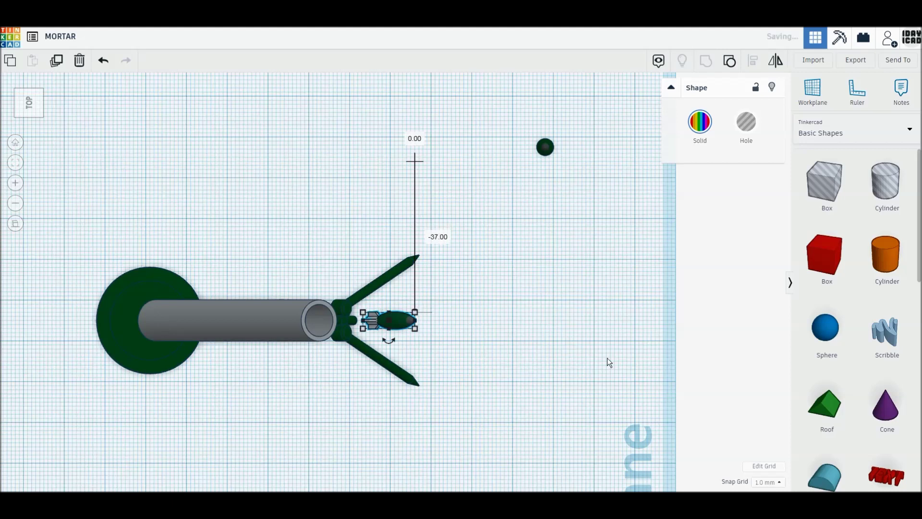
left_click(569, 179)
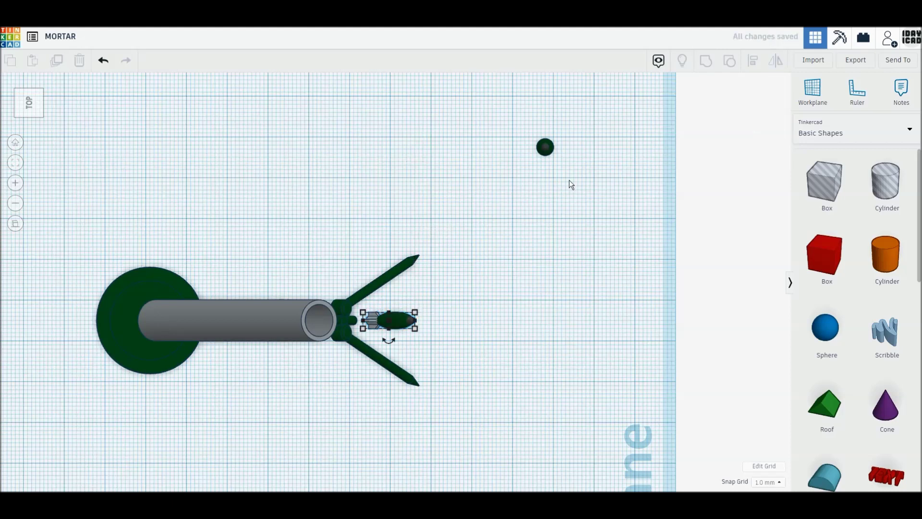
left_click(32, 117)
left_click(552, 325)
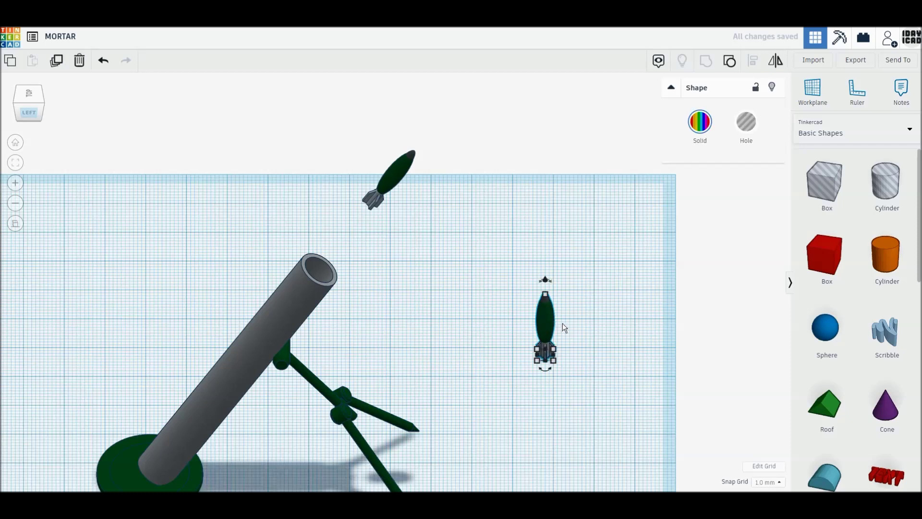
Rotate the standing shell 90° and lower it to lie flat on the workplane
left_click_drag(546, 280, 574, 323)
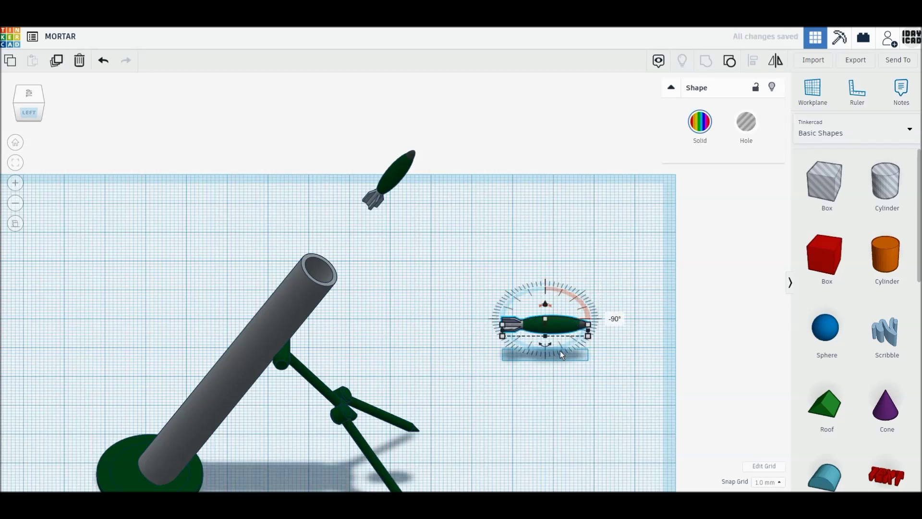
left_click_drag(546, 307, 546, 331)
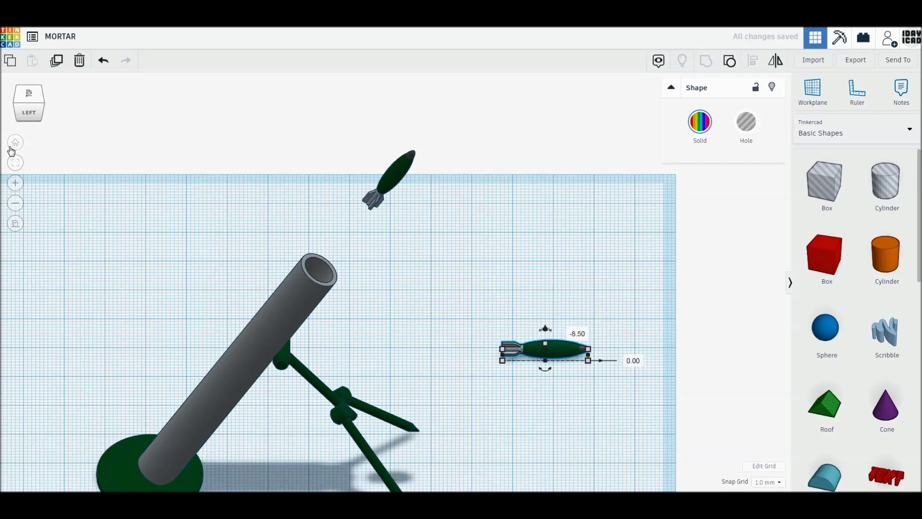
left_click(16, 224)
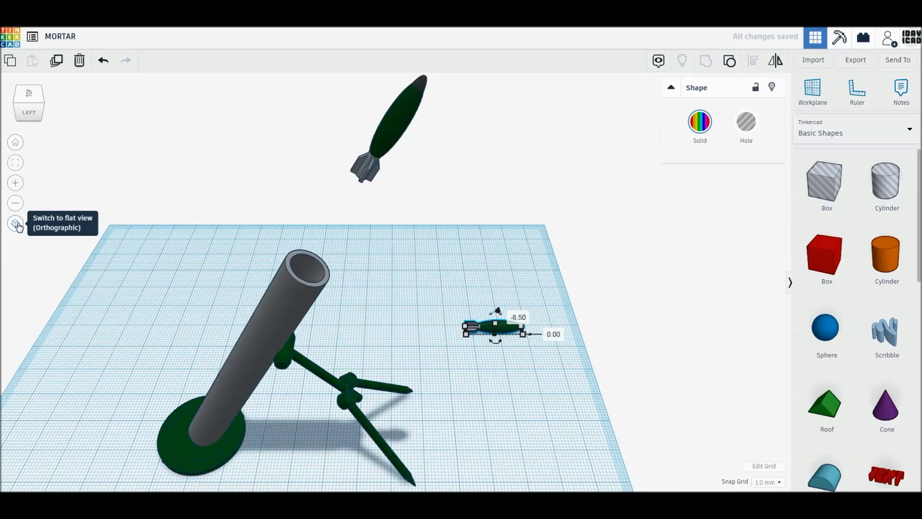
left_click(16, 142)
Rotate the mortar and flying shell 67.5°, reposition them, and set the lying shell in front
left_click_drag(274, 97, 466, 322)
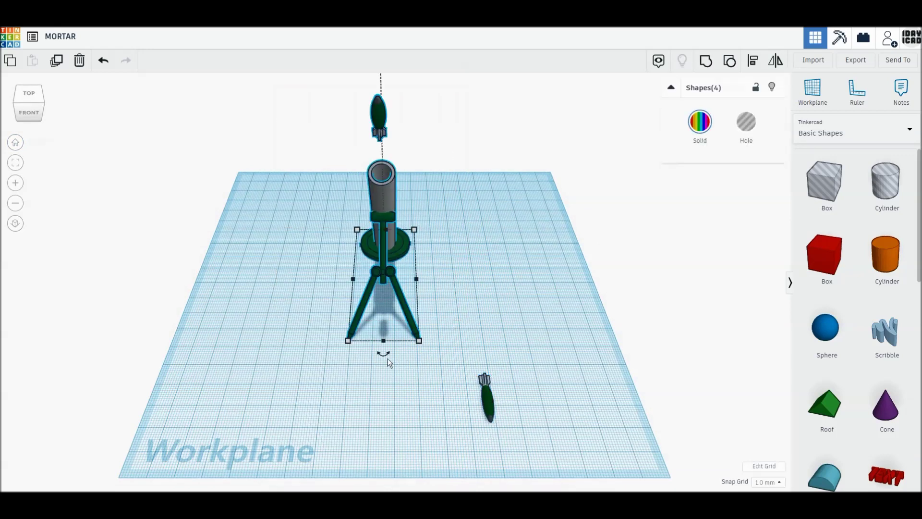
left_click_drag(383, 354, 333, 293)
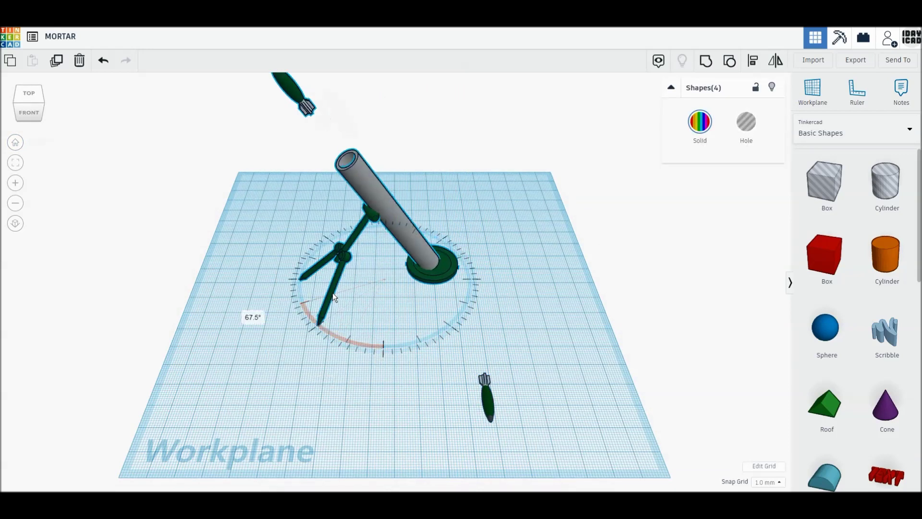
mouse_move(423, 258)
left_mouse_down()
mouse_move(468, 311)
mouse_move(447, 293)
left_mouse_up()
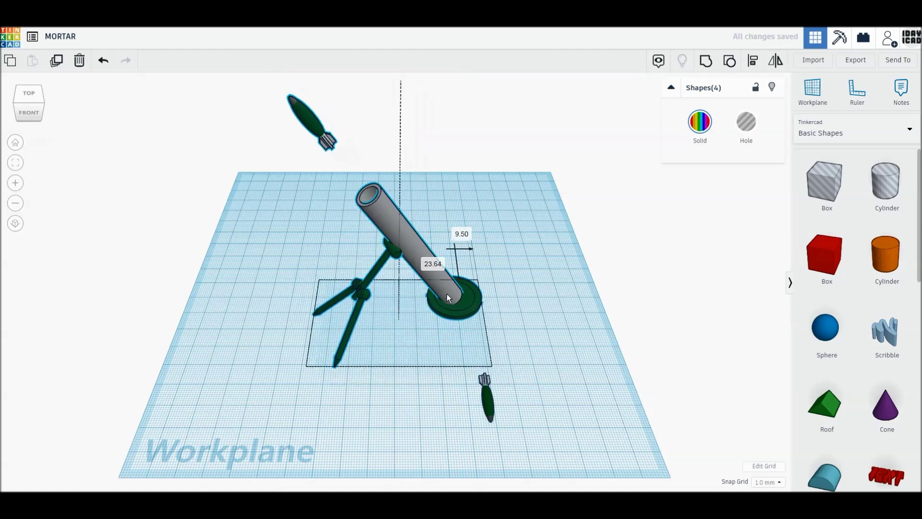
left_click_drag(446, 295, 443, 294)
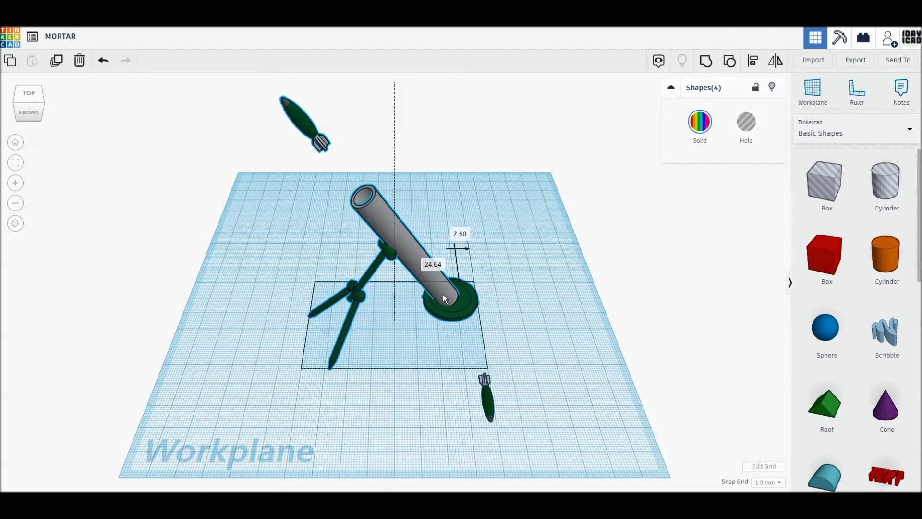
left_click_drag(489, 408, 391, 390)
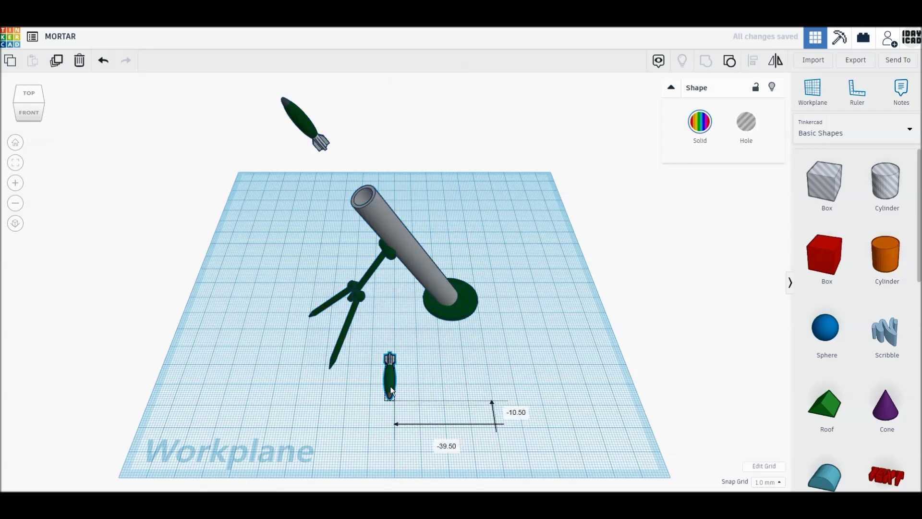
scroll(391, 390, "down", 1)
In top view, duplicate the lying shell and place the copy beside it
scroll(391, 390, "up", 2)
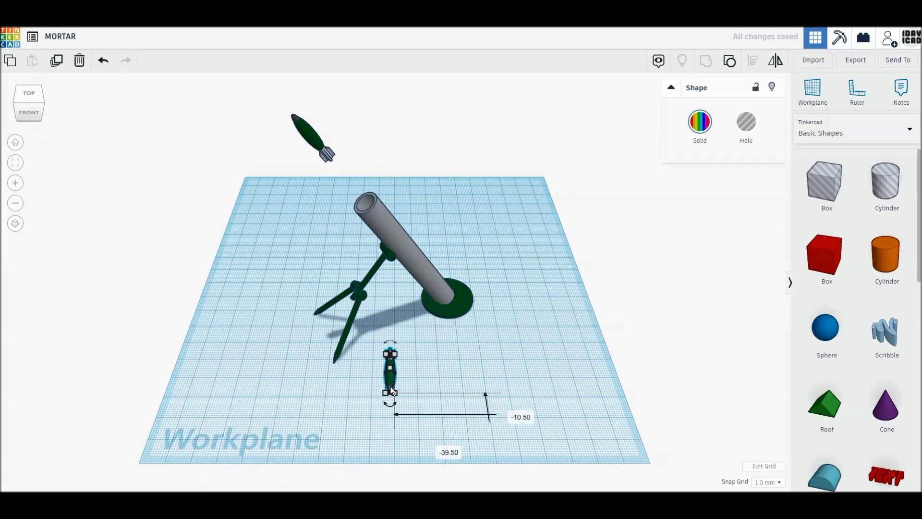
right_click_drag(392, 390, 381, 356)
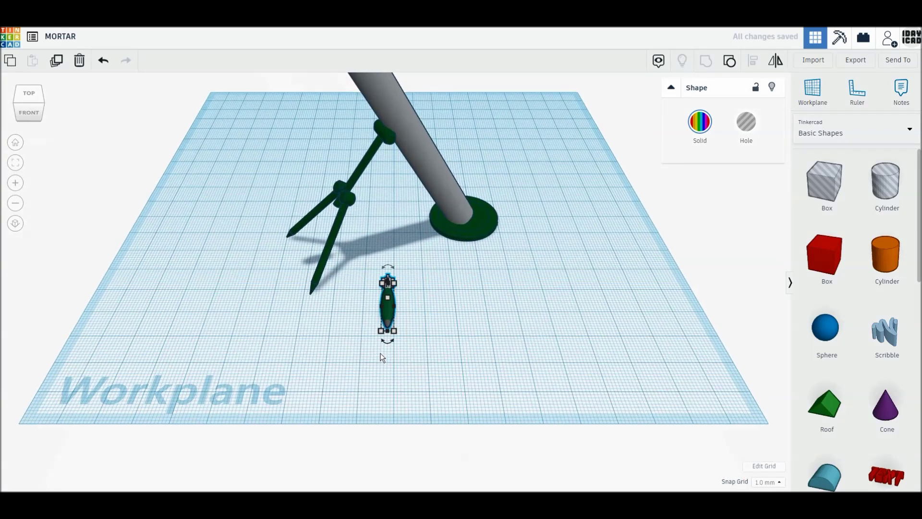
scroll(383, 358, "up", 2)
scroll(383, 358, "up", 2)
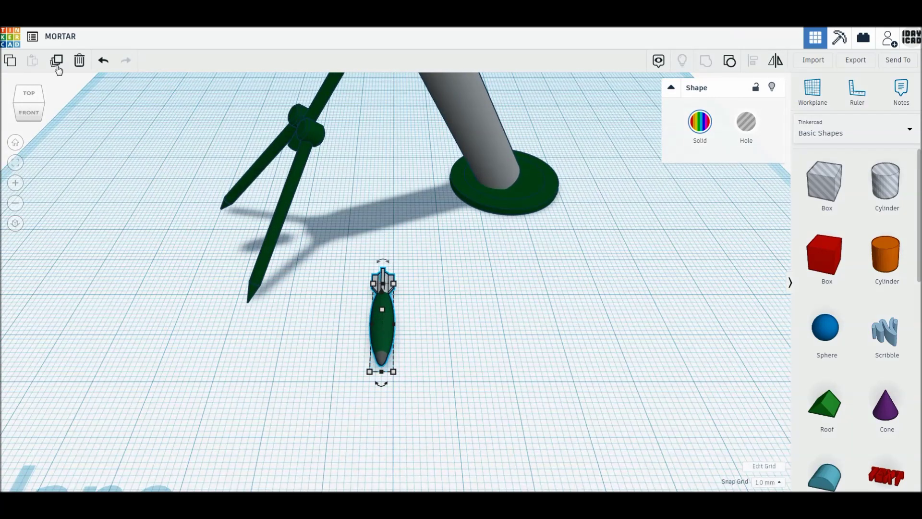
left_click(29, 94)
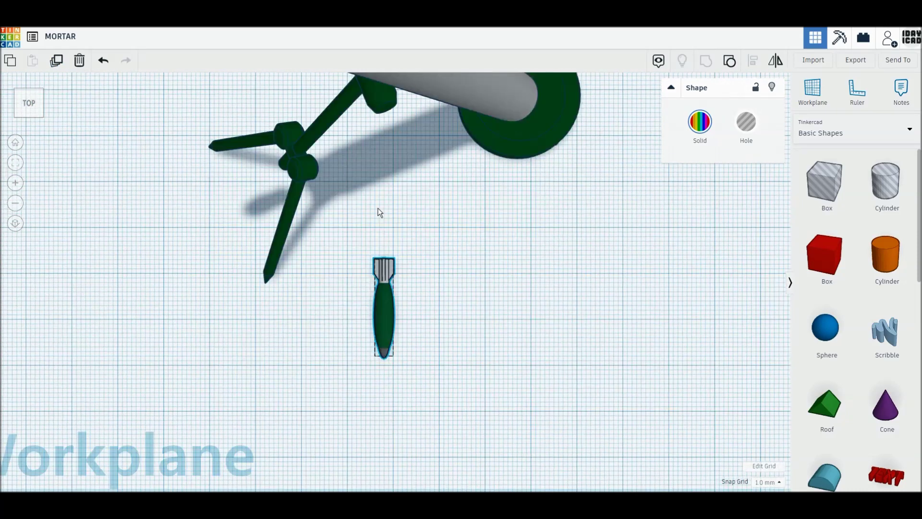
left_click(57, 68)
left_click_drag(388, 345, 425, 341)
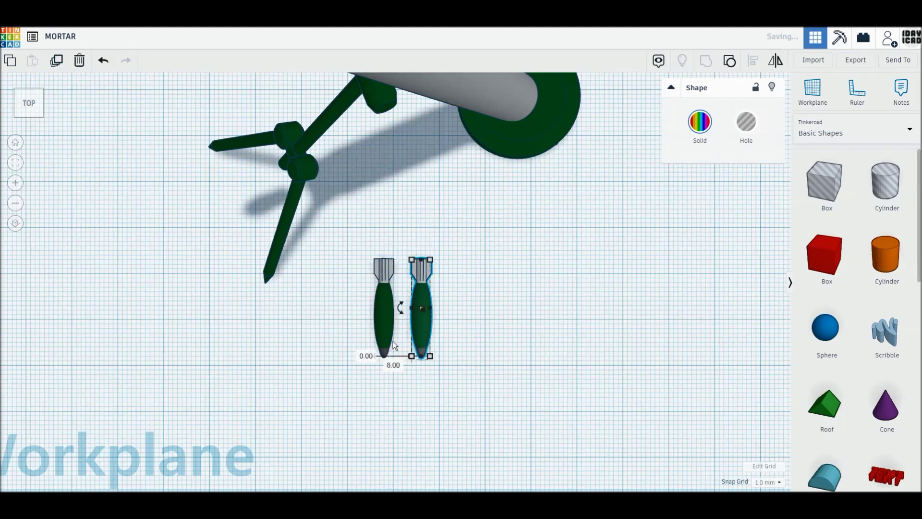
Tilt the copy about 6° and duplicate it again for a third shell
left_click_drag(401, 312, 309, 322)
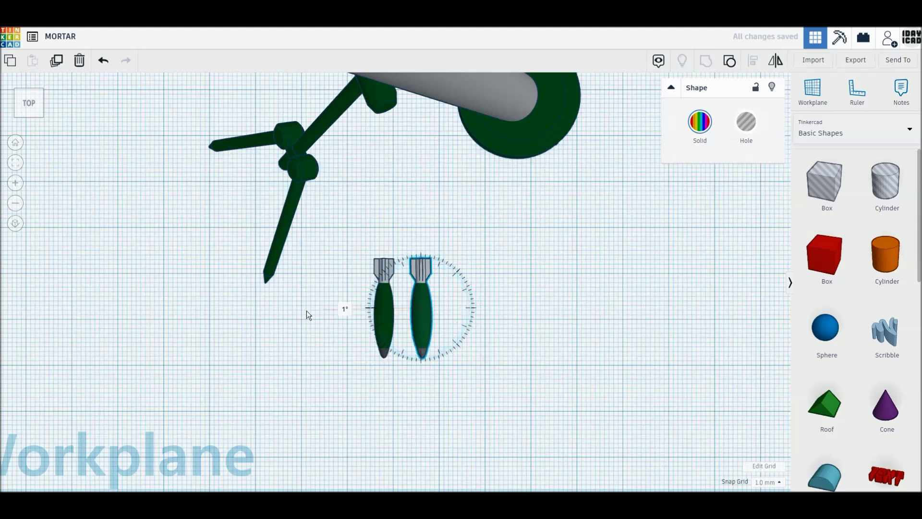
left_click_drag(307, 318, 309, 319)
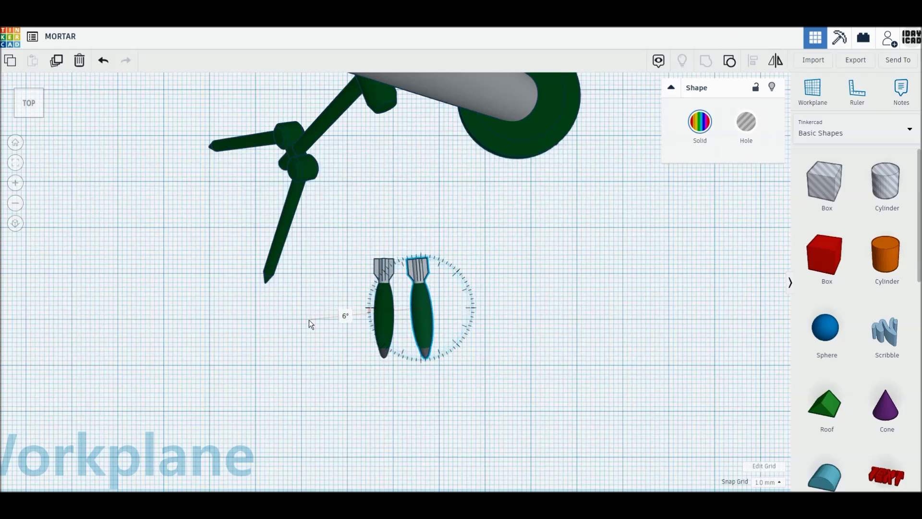
left_click(56, 66)
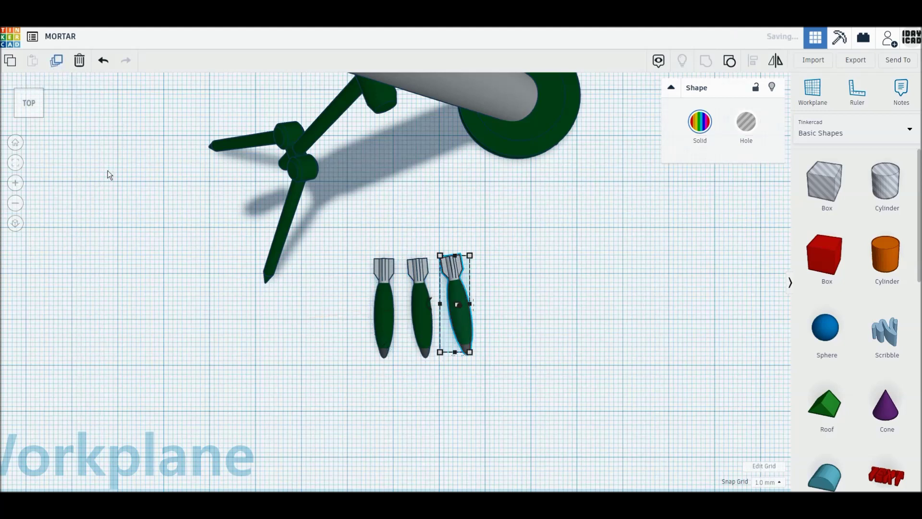
left_click(391, 370)
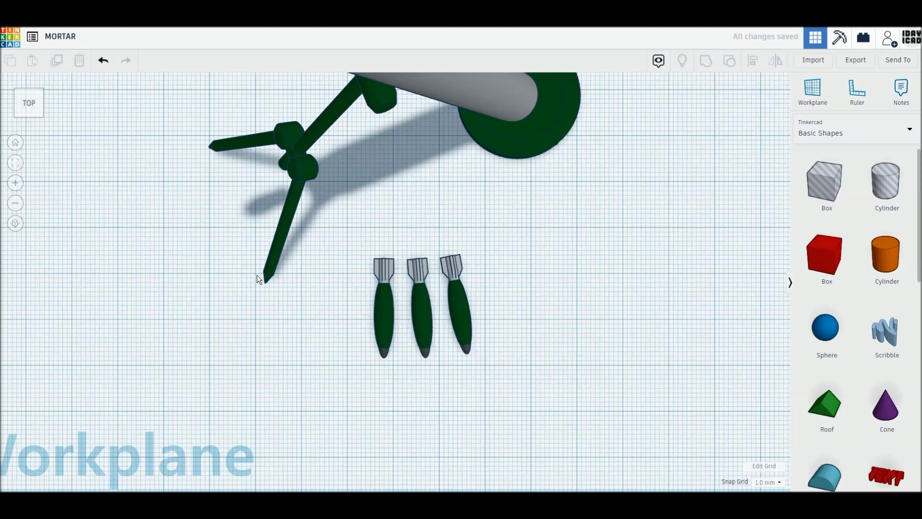
left_click(15, 144)
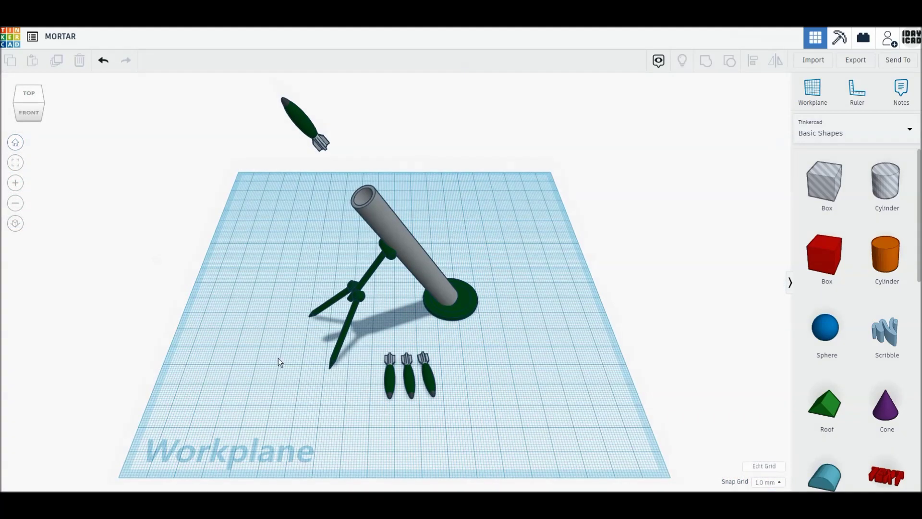
Box-select all seven shapes and move them together 17 mm back on the workplane
scroll(278, 358, "up", 2)
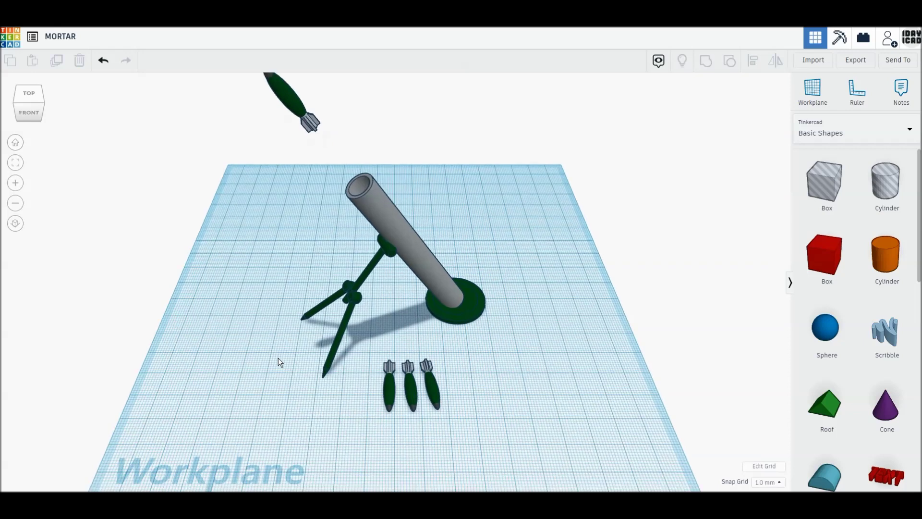
middle_click_drag(397, 302, 395, 328)
scroll(395, 329, "down", 1)
scroll(395, 328, "down", 2)
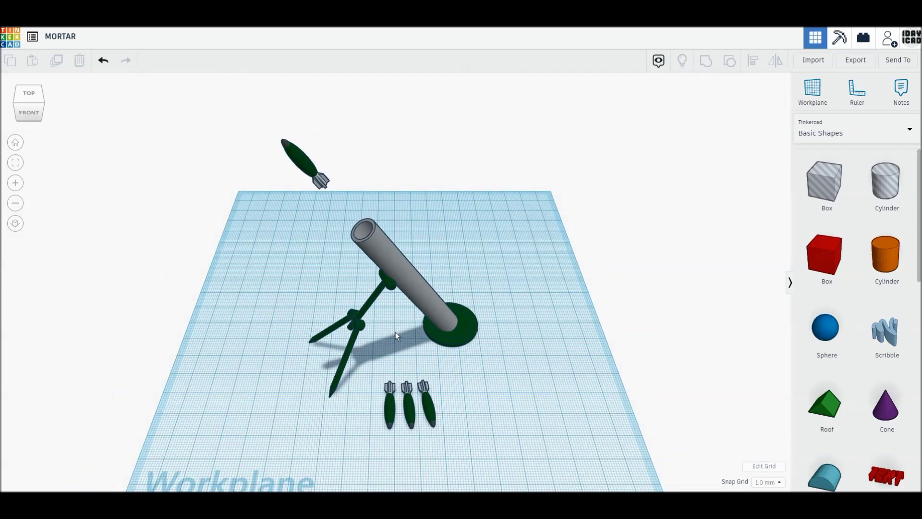
left_click_drag(234, 135, 479, 440)
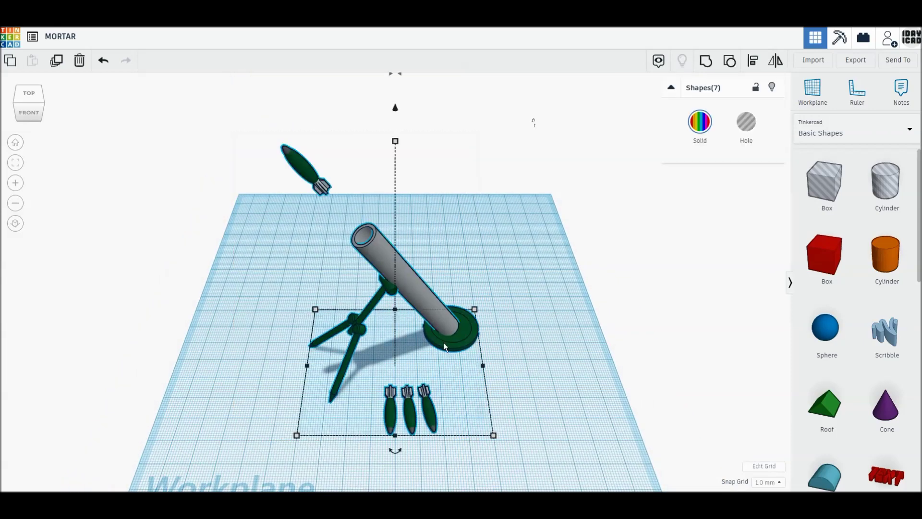
left_click_drag(436, 321, 434, 295)
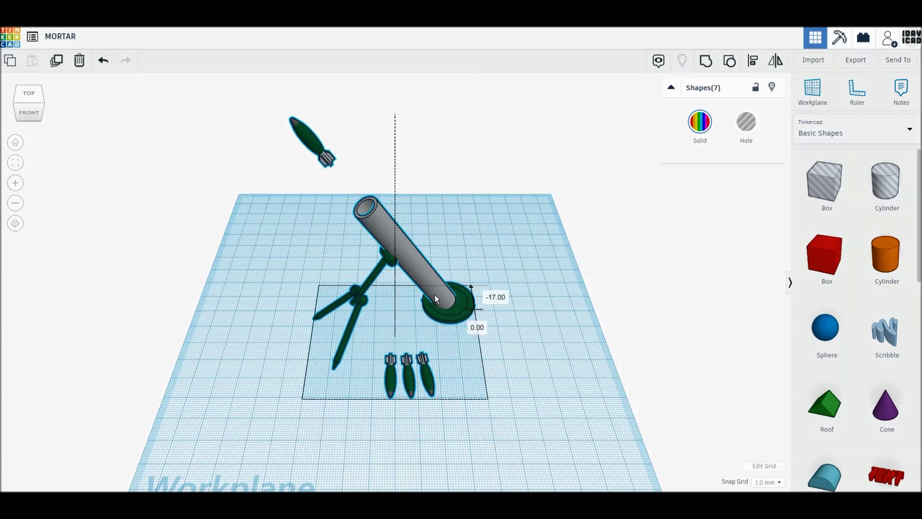
scroll(434, 294, "up", 2)
left_click(512, 247)
middle_click_drag(445, 230, 445, 259)
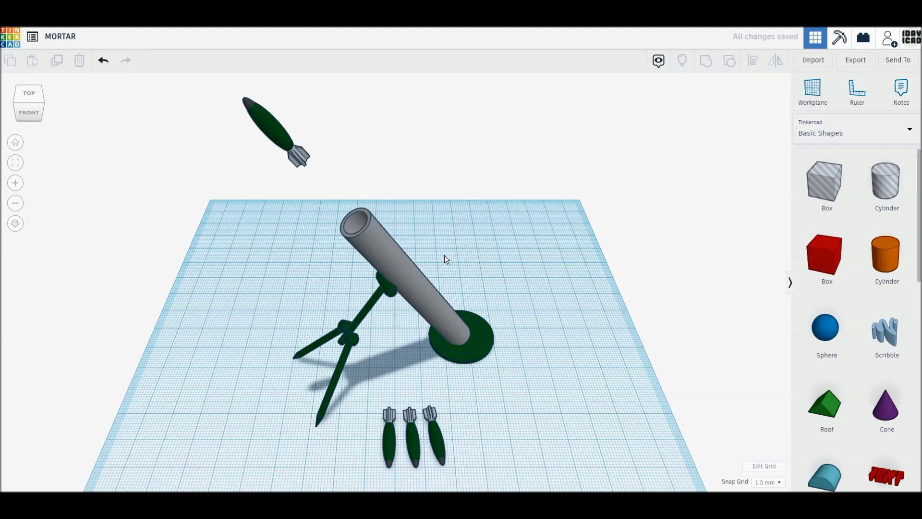